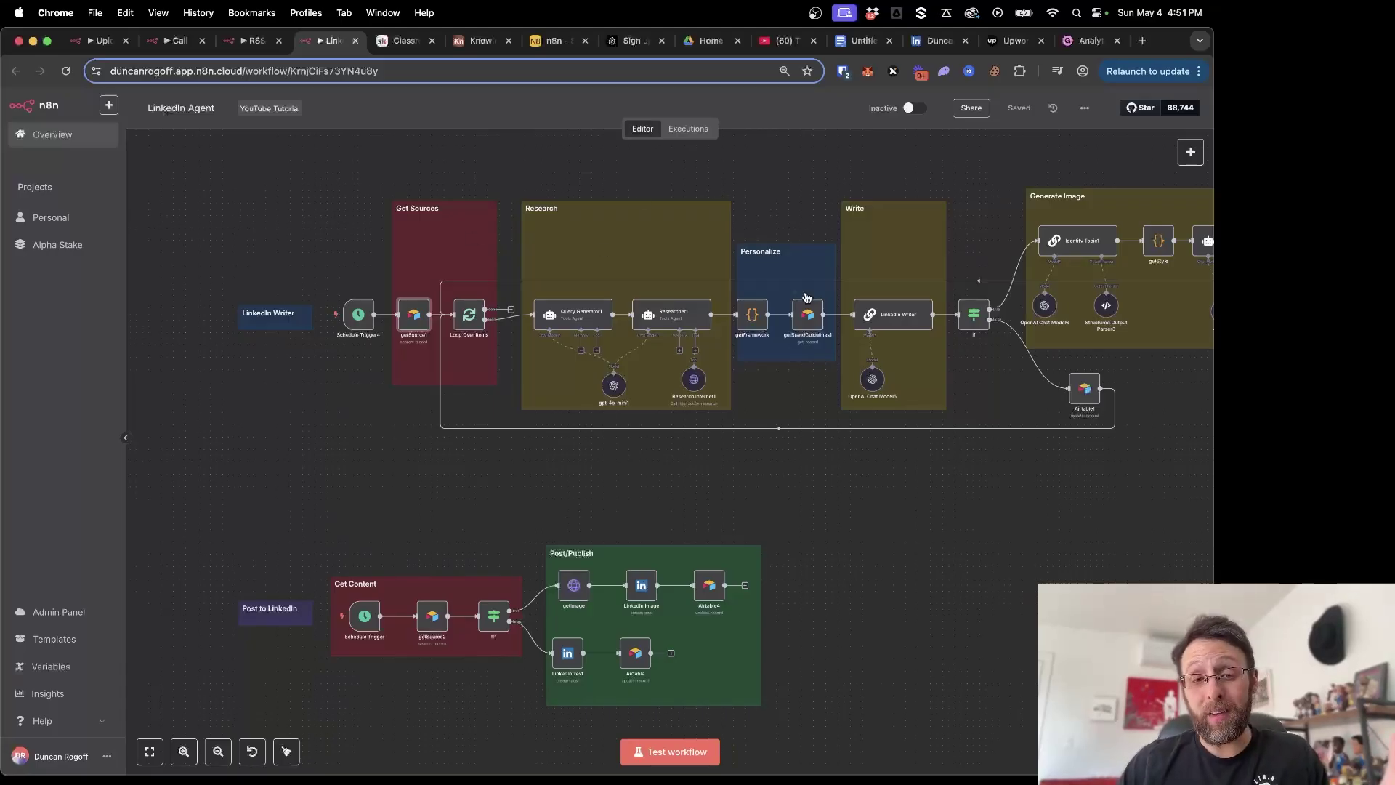
Pan across the LinkedIn Agent canvas to show its research, write and image-generation groups
scroll(781, 181, "right", 1)
scroll(781, 181, "right", 10)
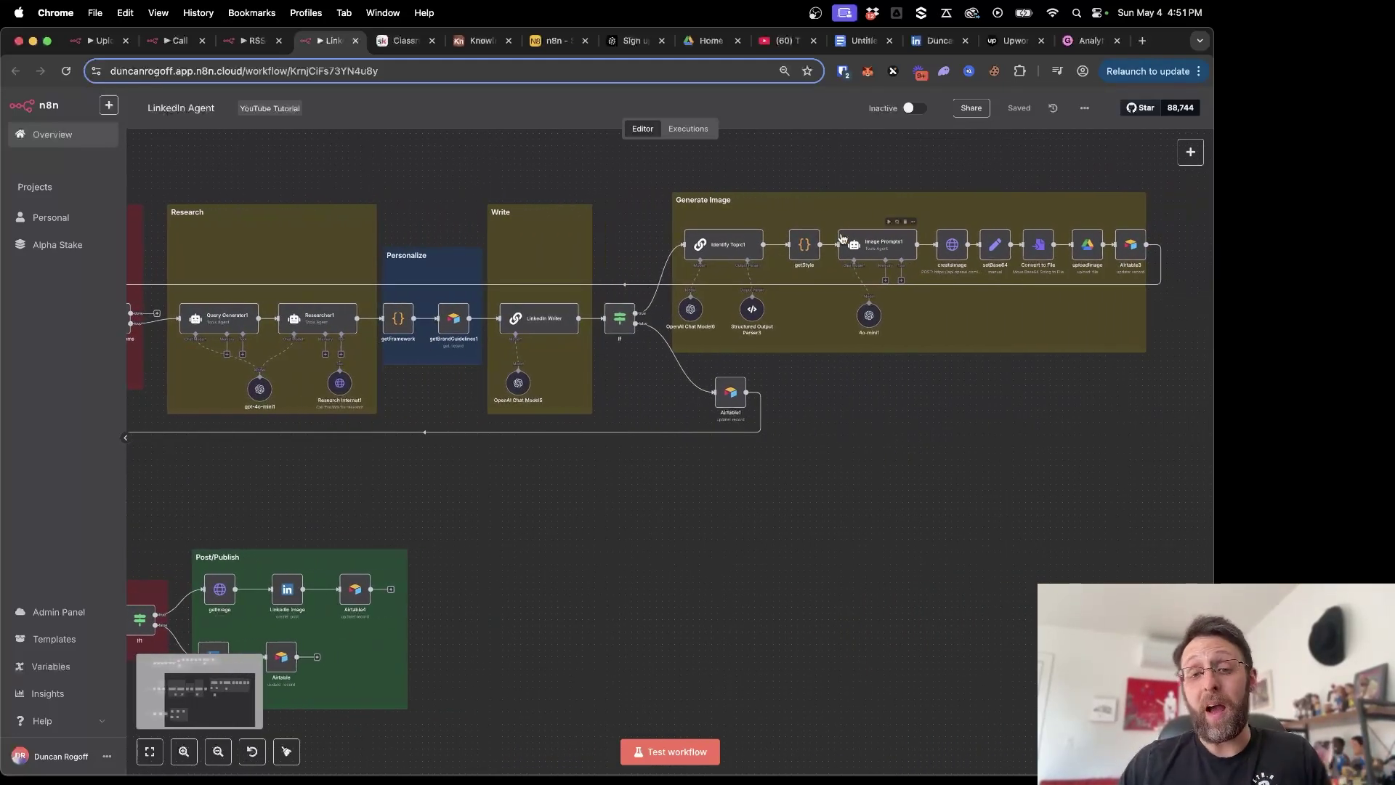
scroll(783, 511, "left", 2)
scroll(782, 508, "left", 8)
scroll(782, 507, "down", 1)
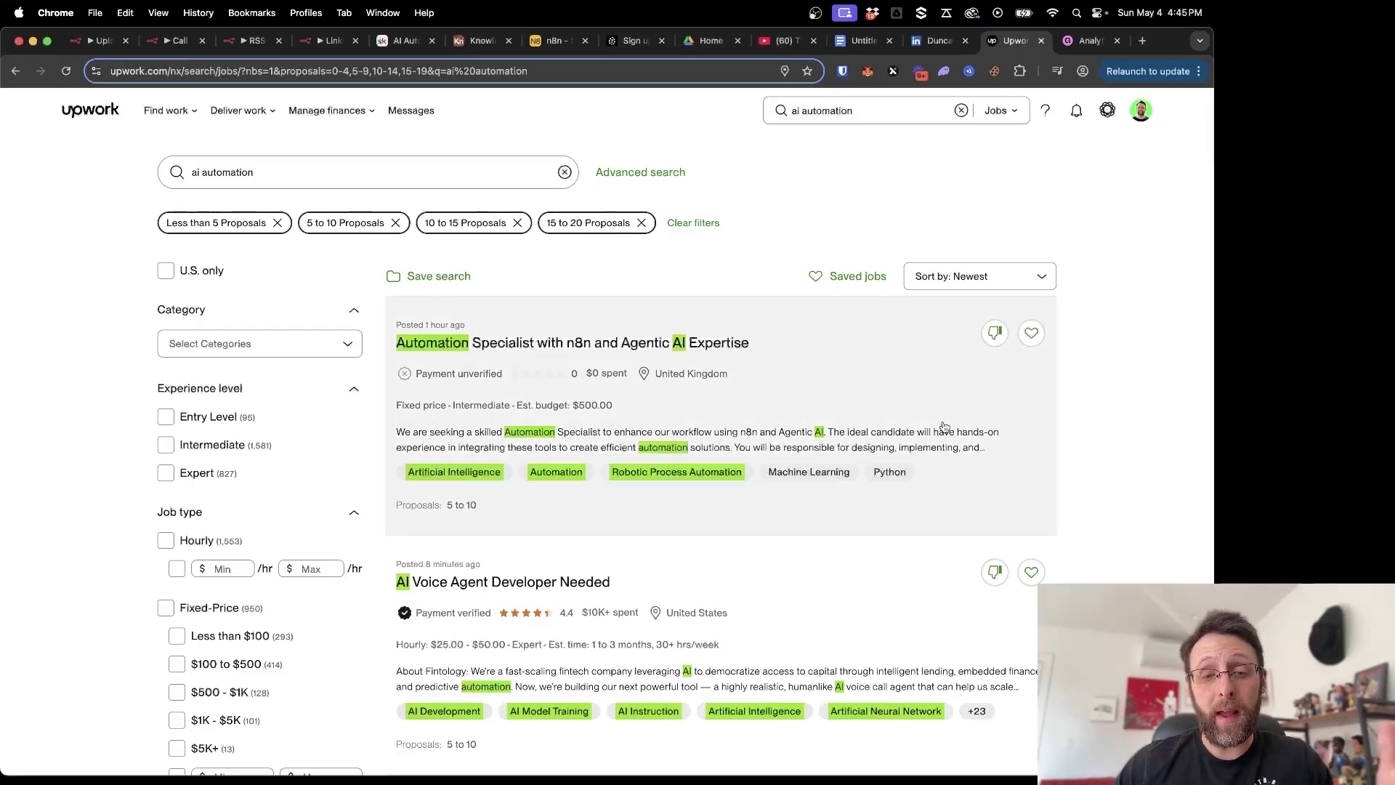
scroll(1107, 392, "down", 2)
scroll(1109, 391, "down", 10)
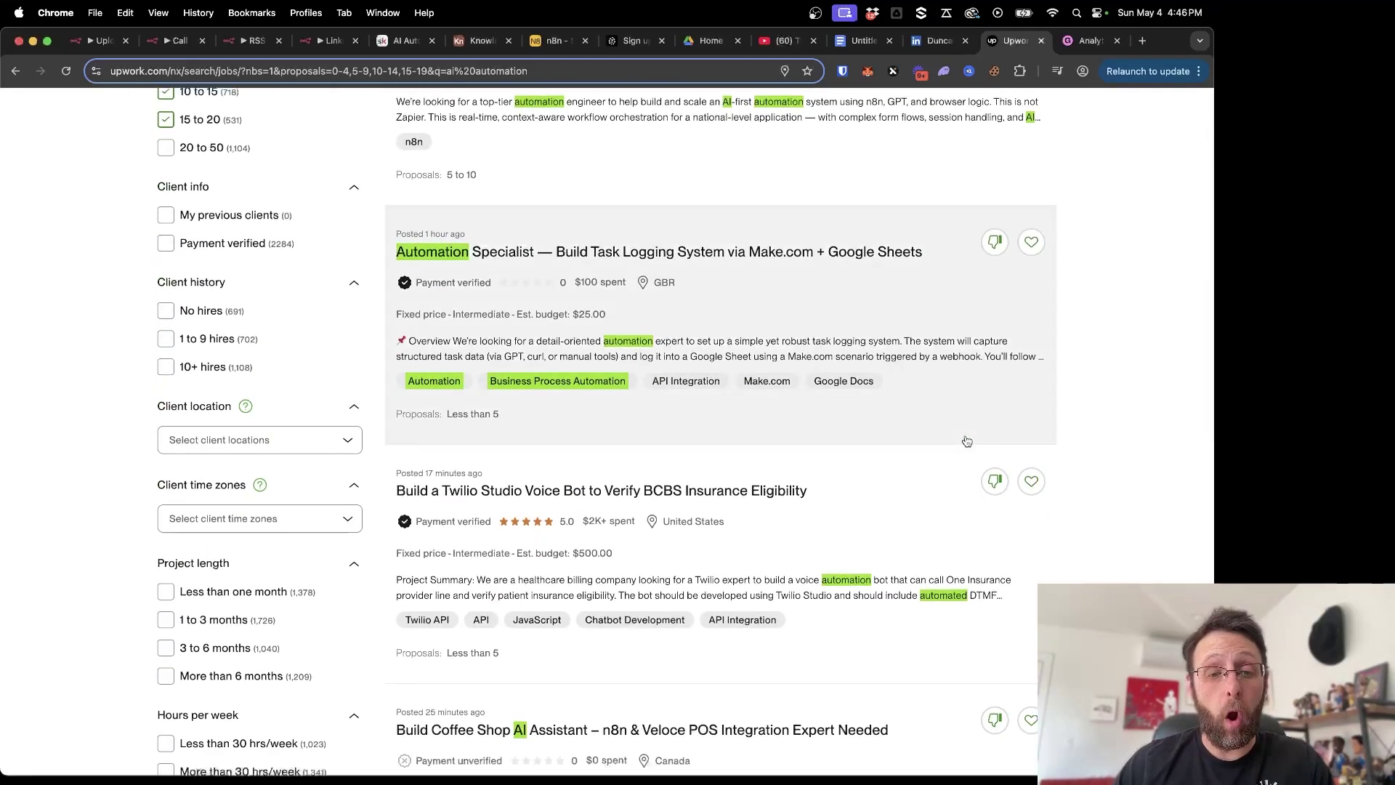
scroll(564, 372, "up", 6)
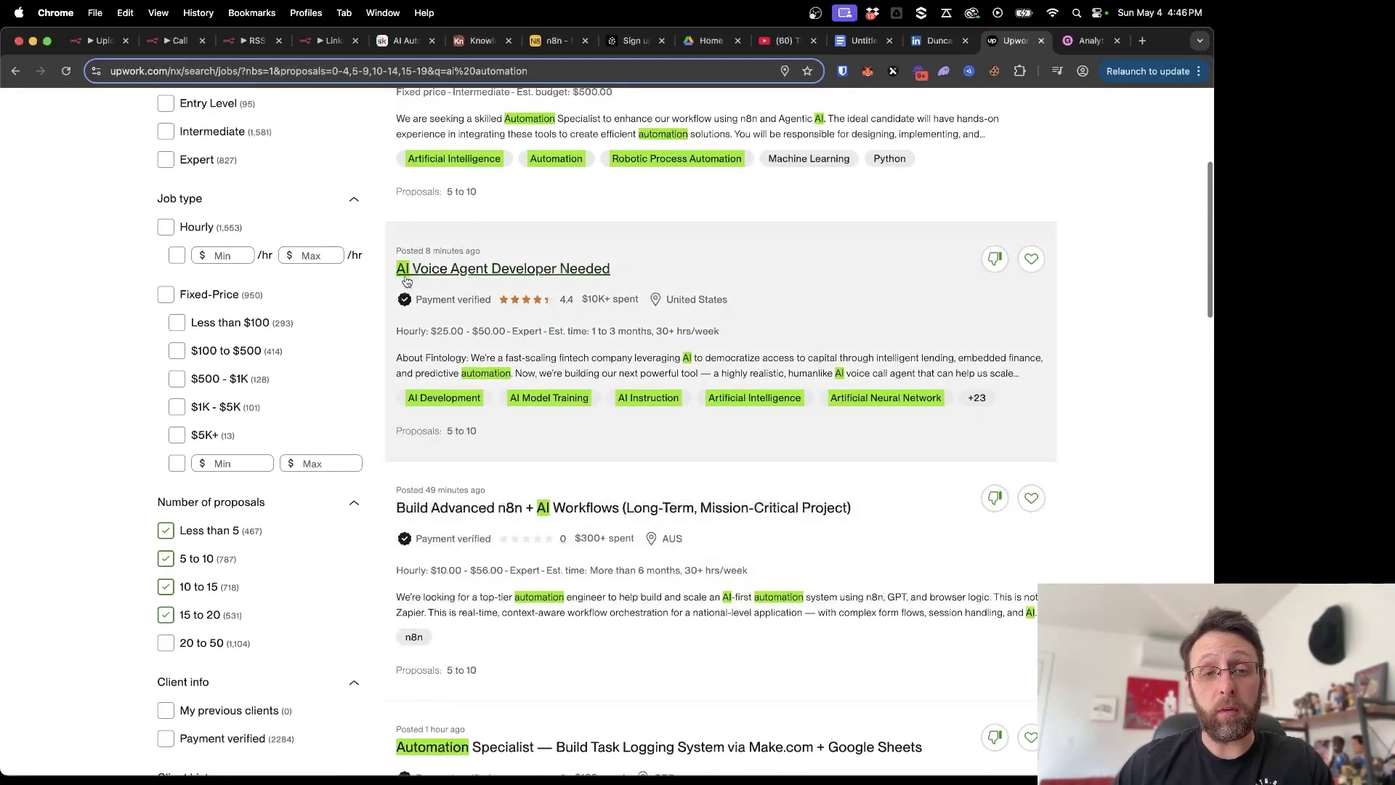
scroll(513, 493, "down", 3)
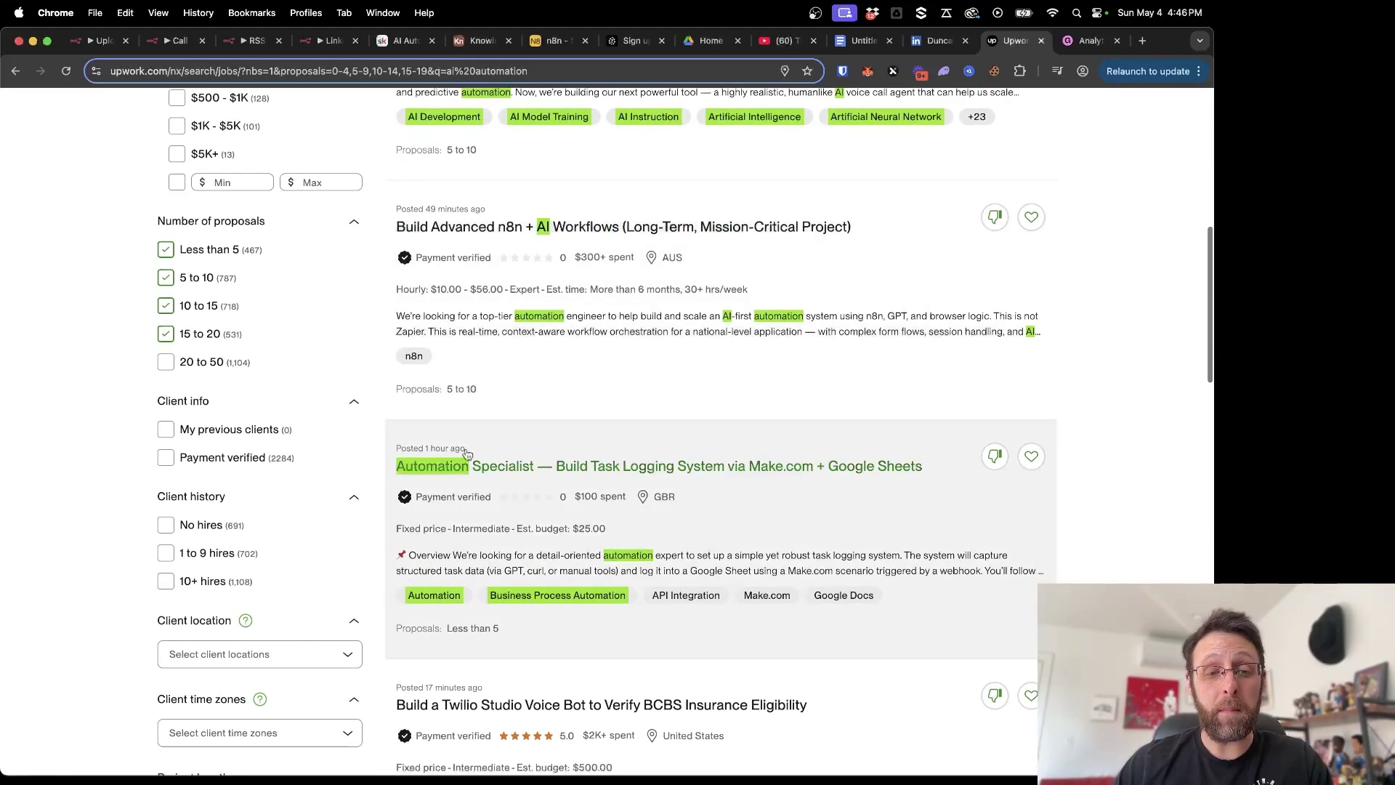
scroll(832, 363, "down", 3)
scroll(832, 364, "down", 10)
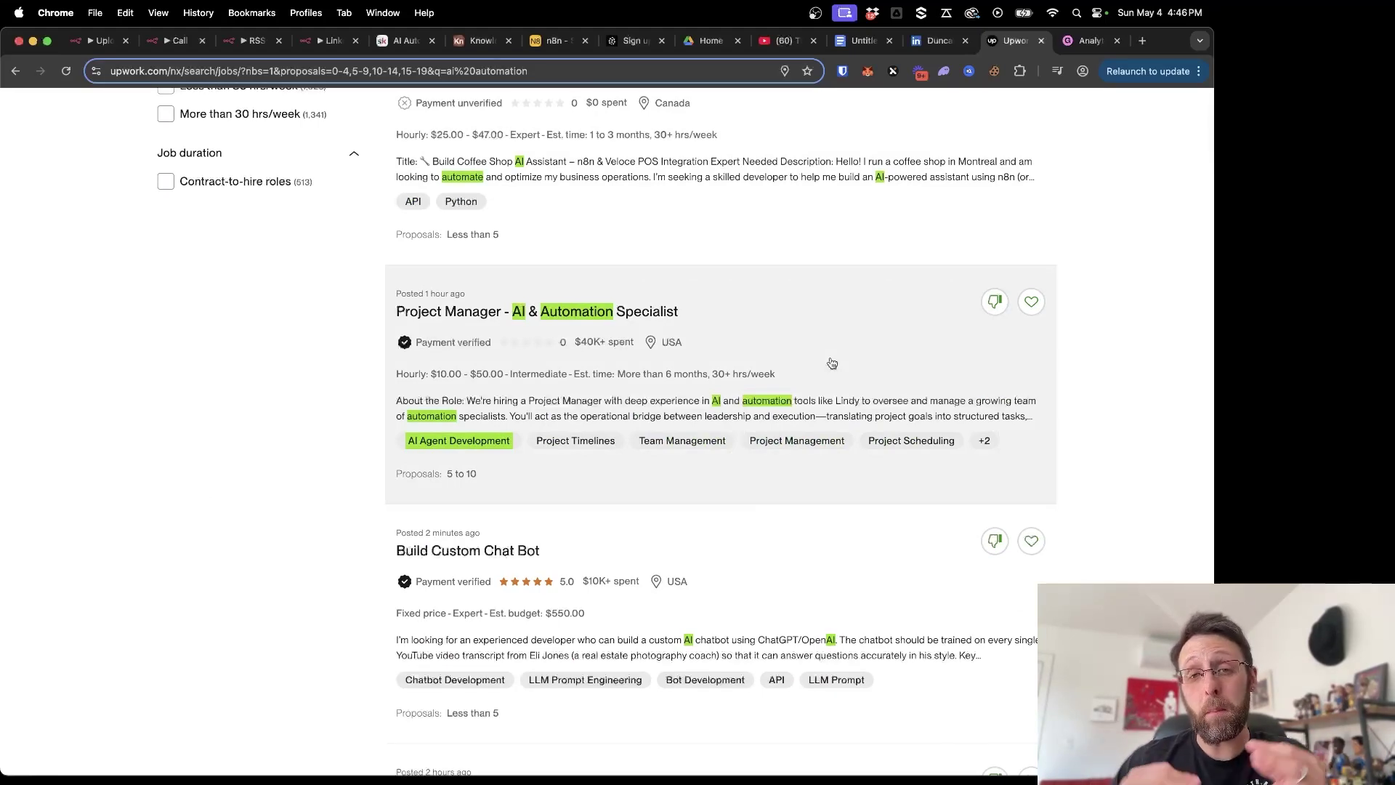
scroll(832, 363, "down", 6)
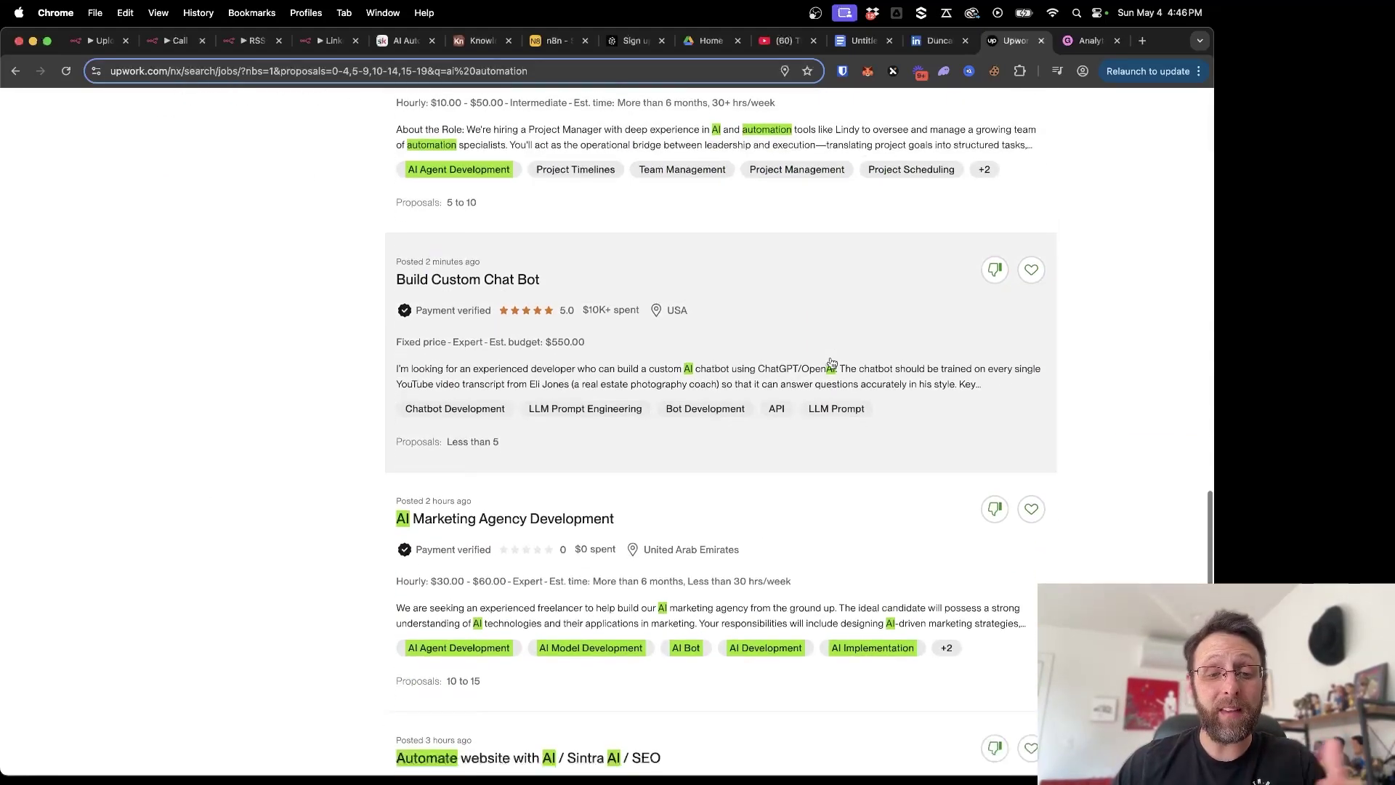
scroll(832, 364, "up", 19)
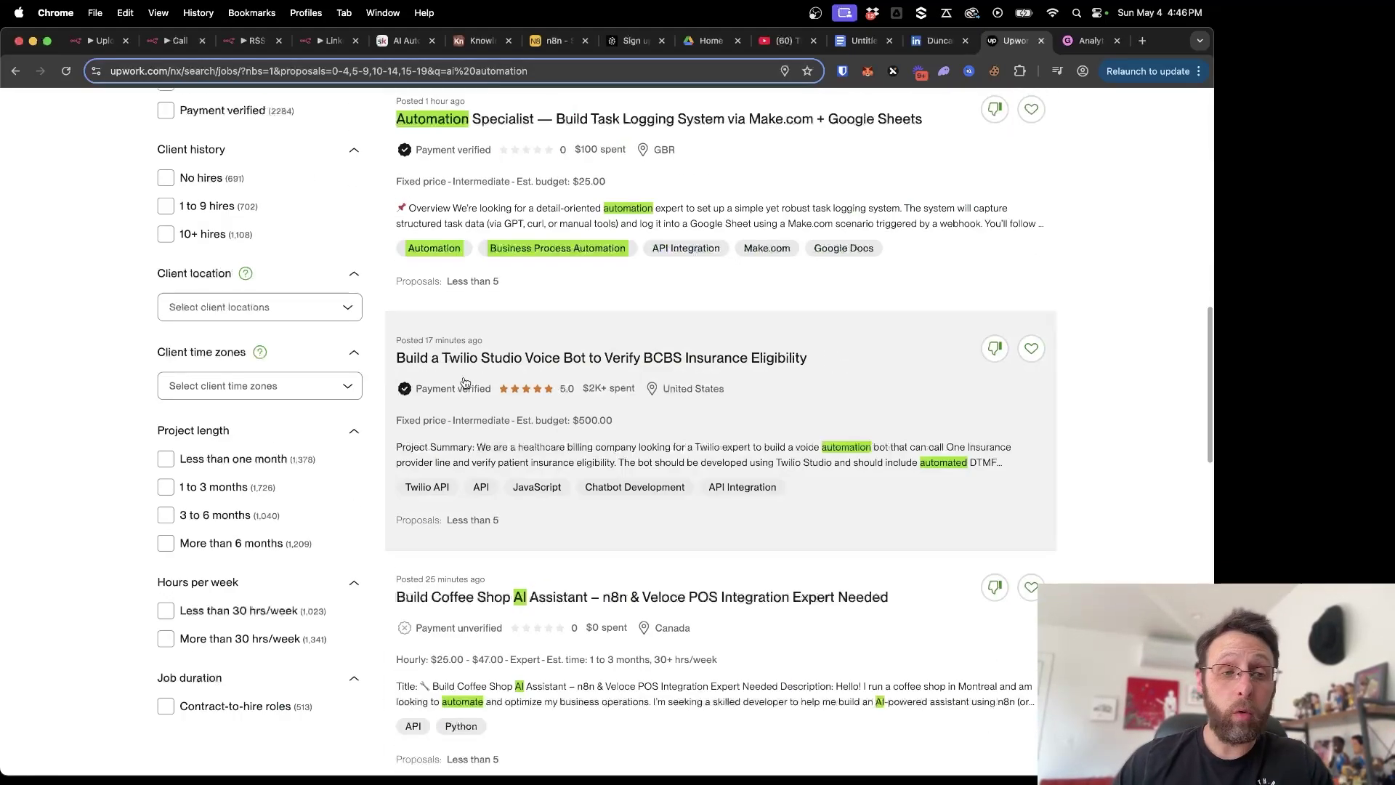
scroll(336, 429, "up", 6)
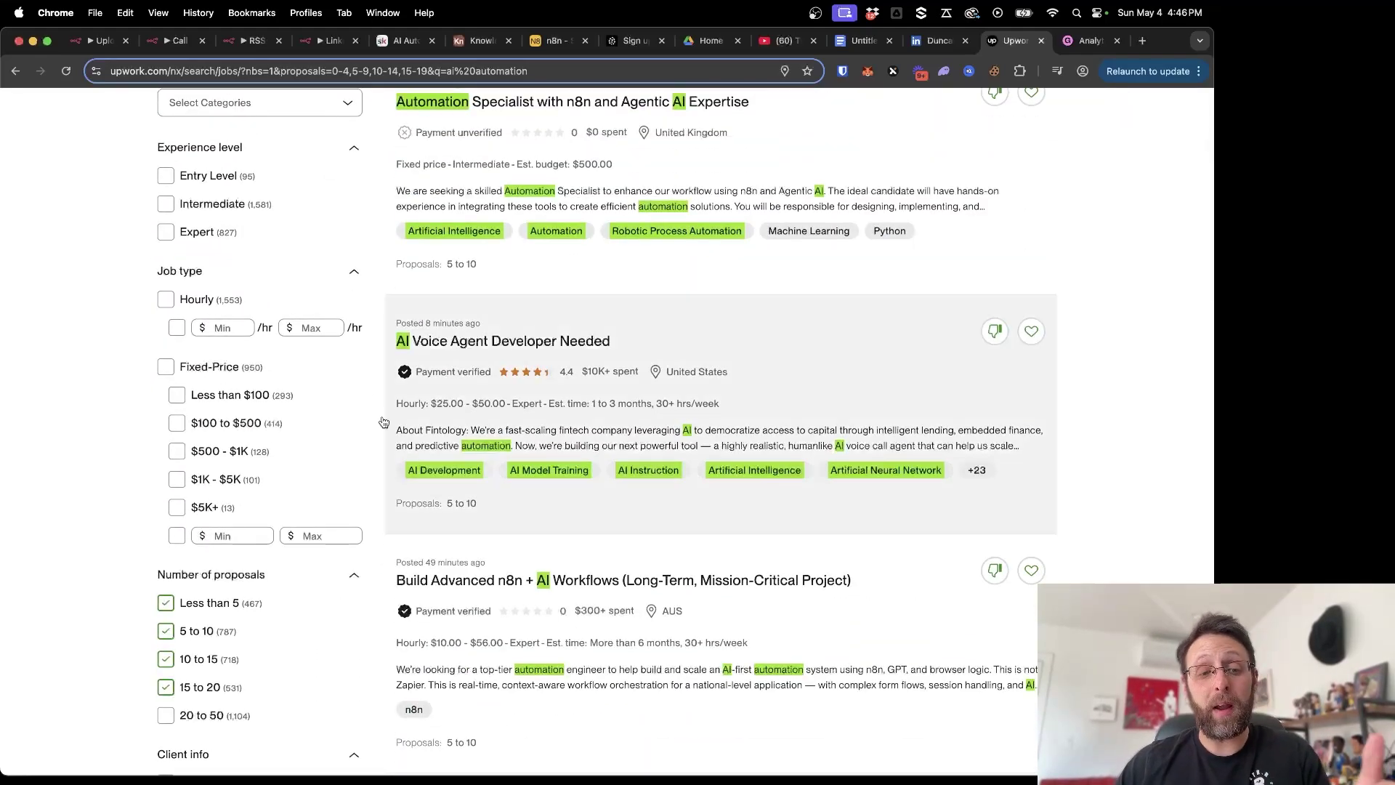
scroll(290, 430, "down", 1)
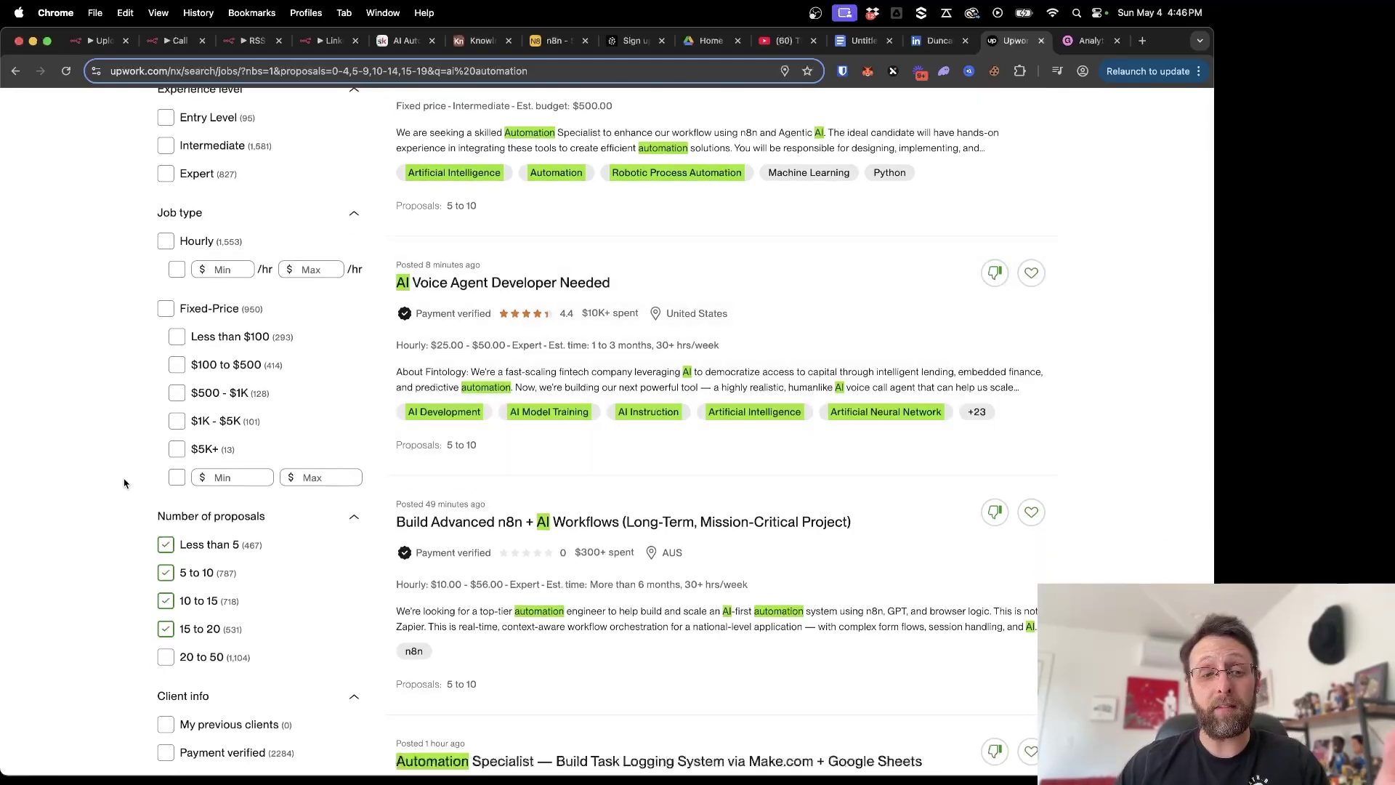
Limit the Upwork ai automation jobs to fixed-price $5K+ listings, then go to Gumroad's sales analytics
left_click(177, 450)
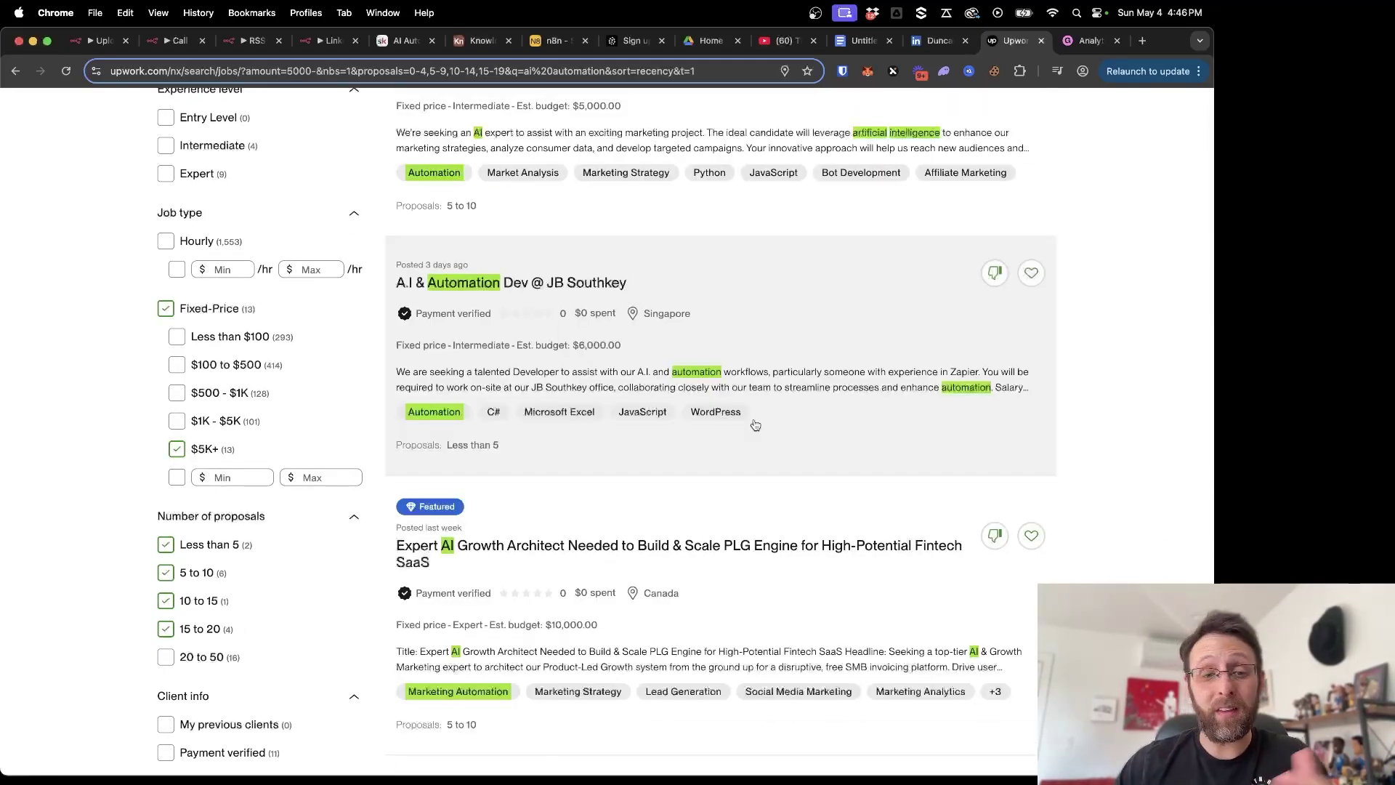
scroll(756, 421, "down", 3)
scroll(1033, 445, "down", 2)
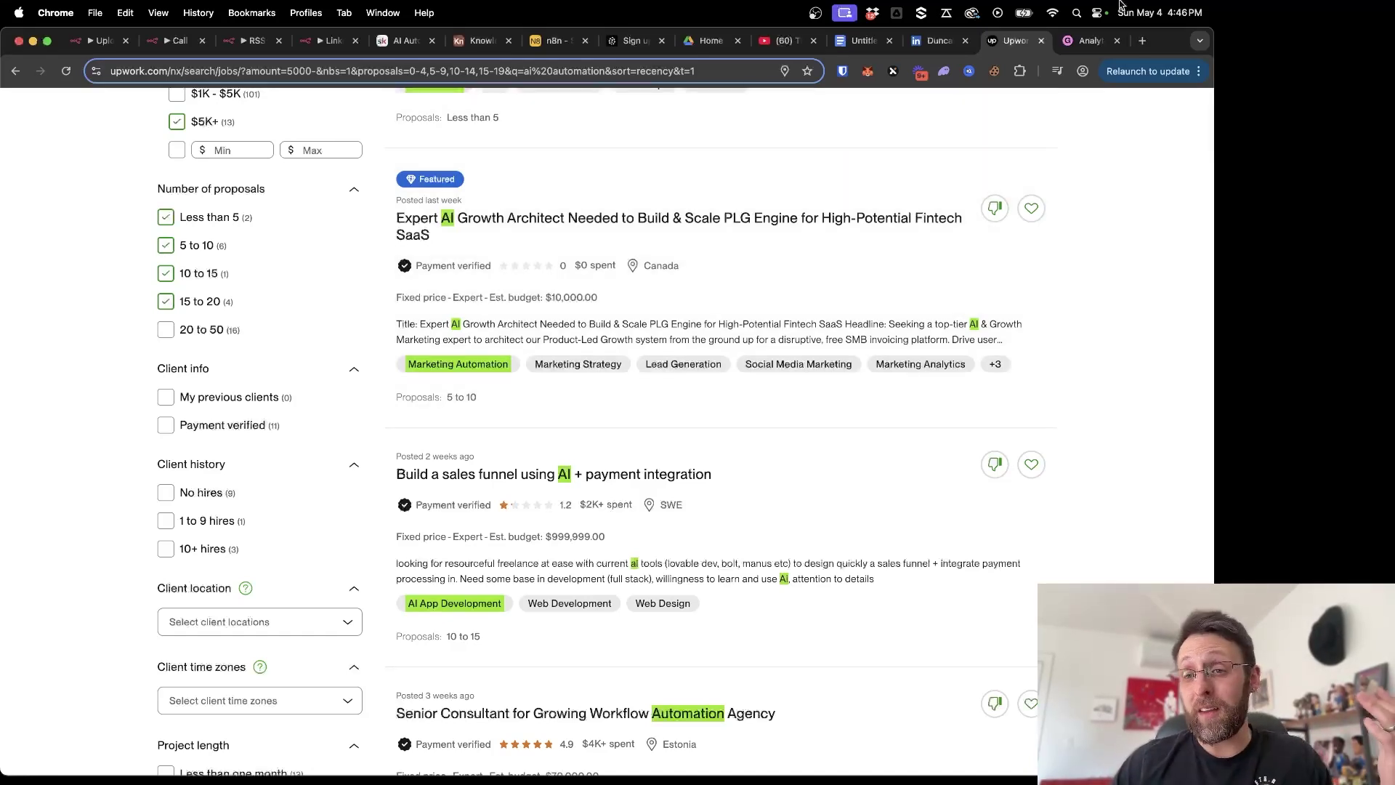
left_click(1090, 40)
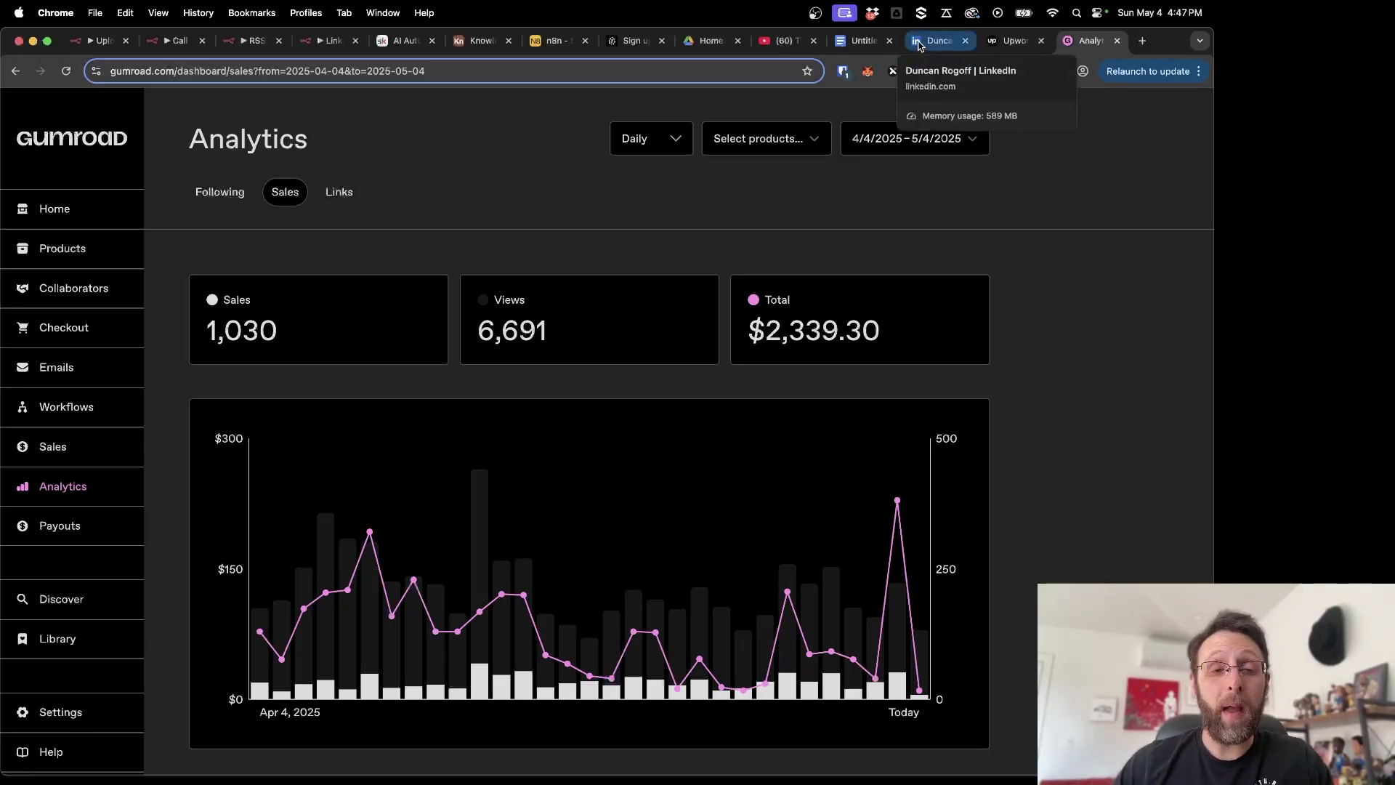
left_click(100, 43)
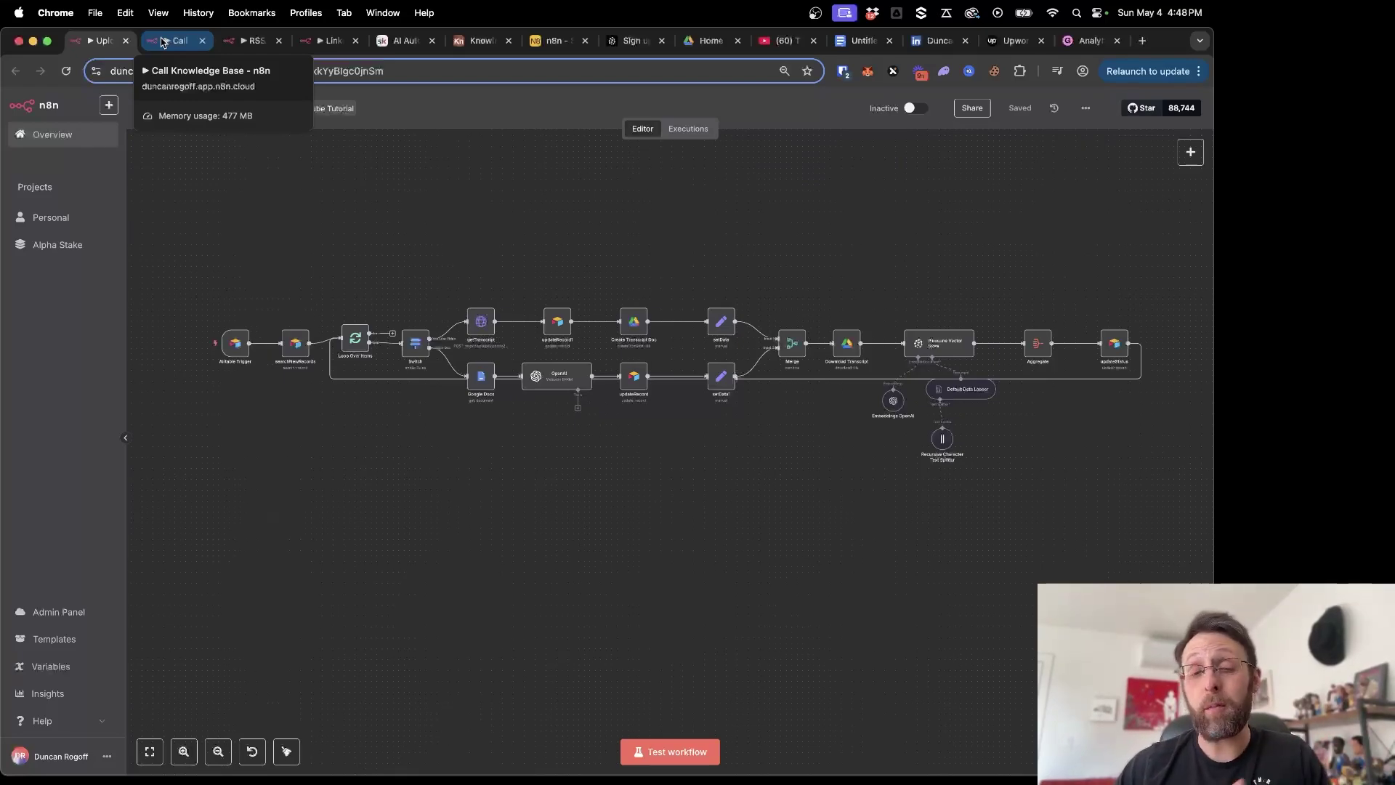
Bring up the Call Knowledge Base workflow with its chat-triggered AI Agent and Pinecone Vector Store
left_click(161, 42)
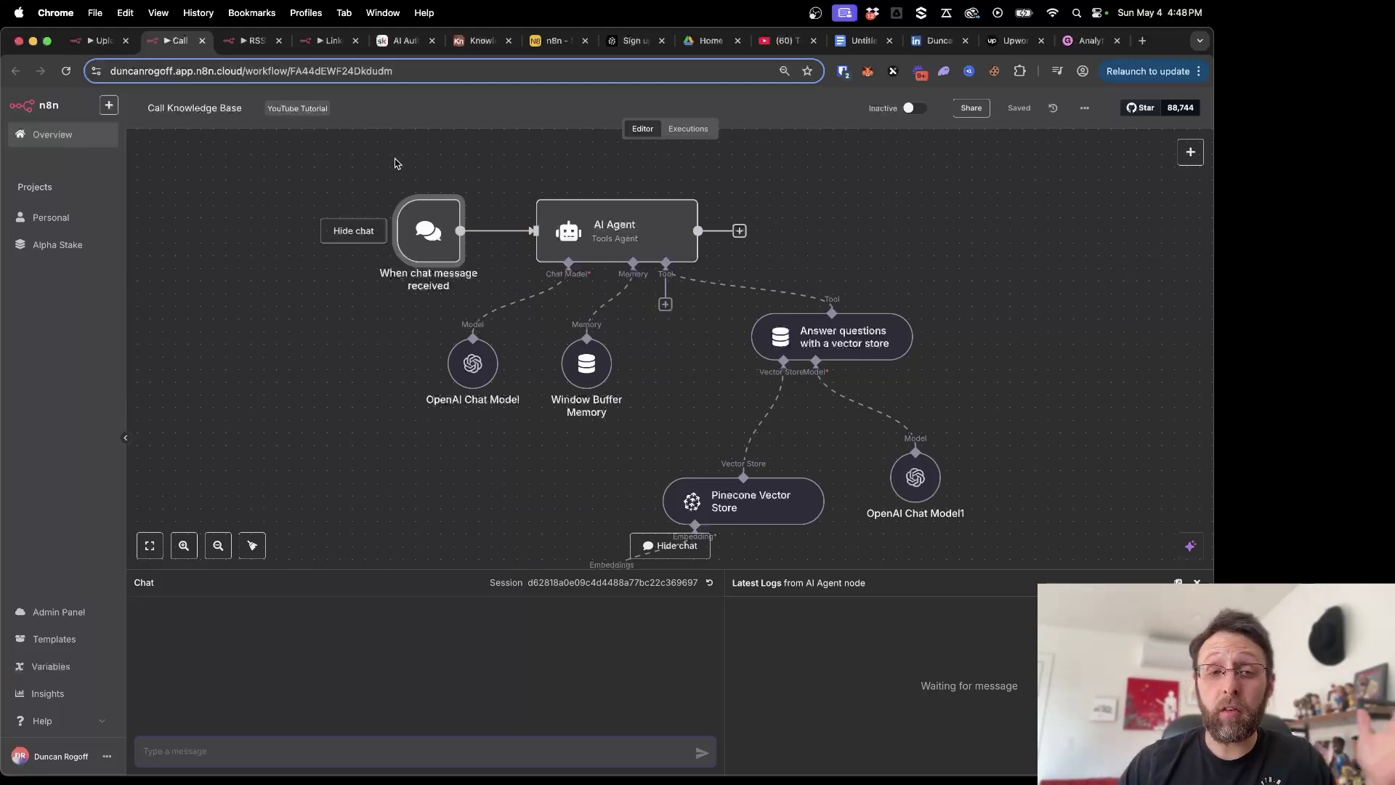
Open the Skool post and highlight its title and opening line about watching two videos
left_click(390, 49)
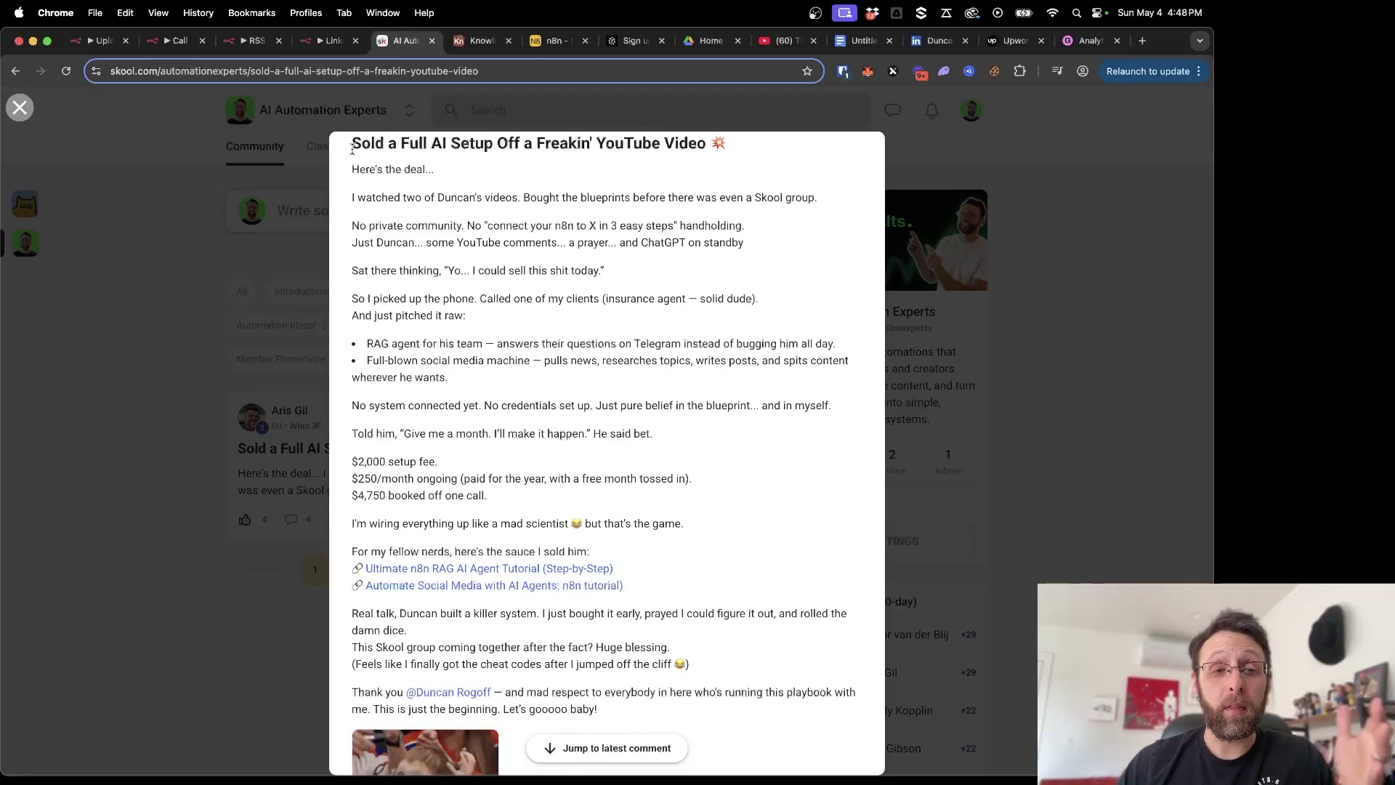
left_click_drag(352, 146, 631, 161)
left_click(590, 222)
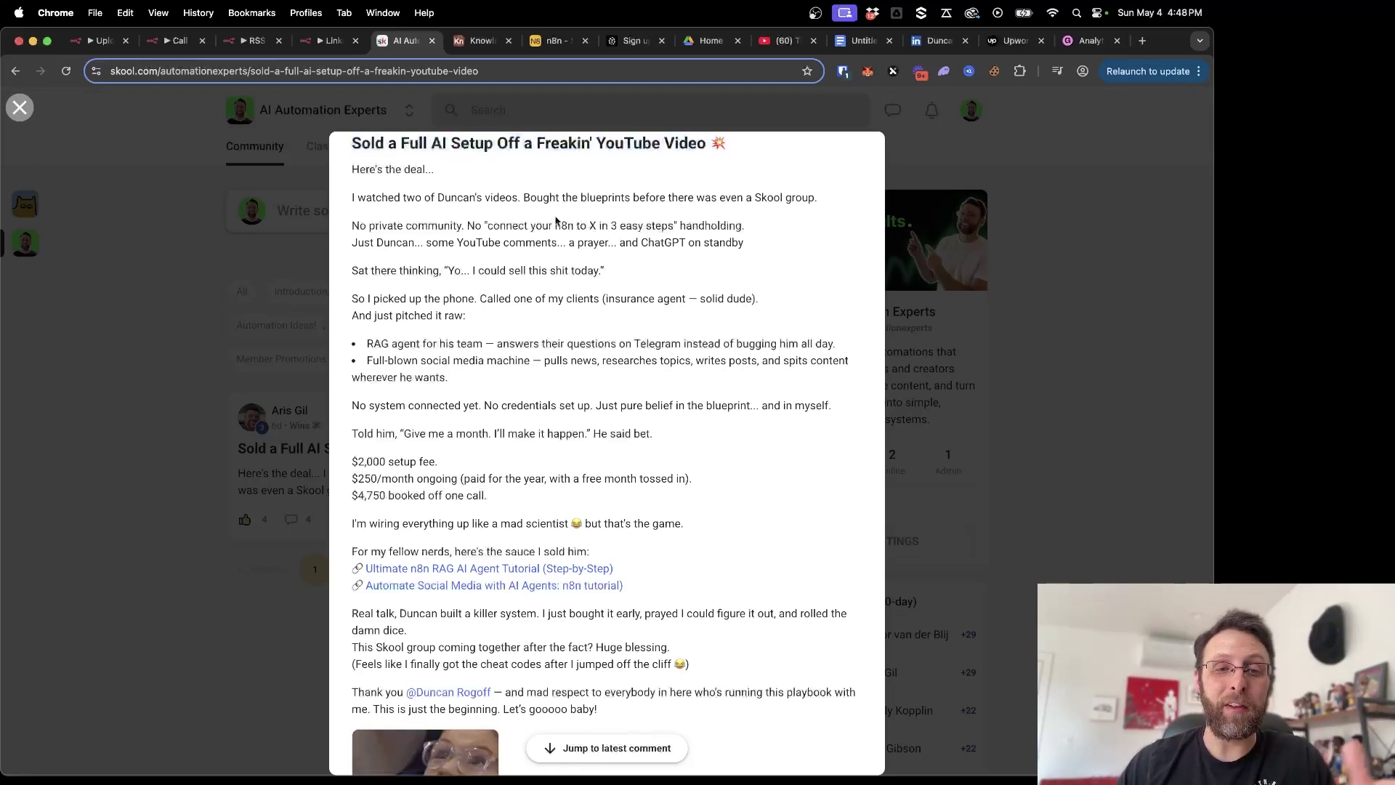
left_click_drag(395, 197, 809, 198)
left_click(470, 238)
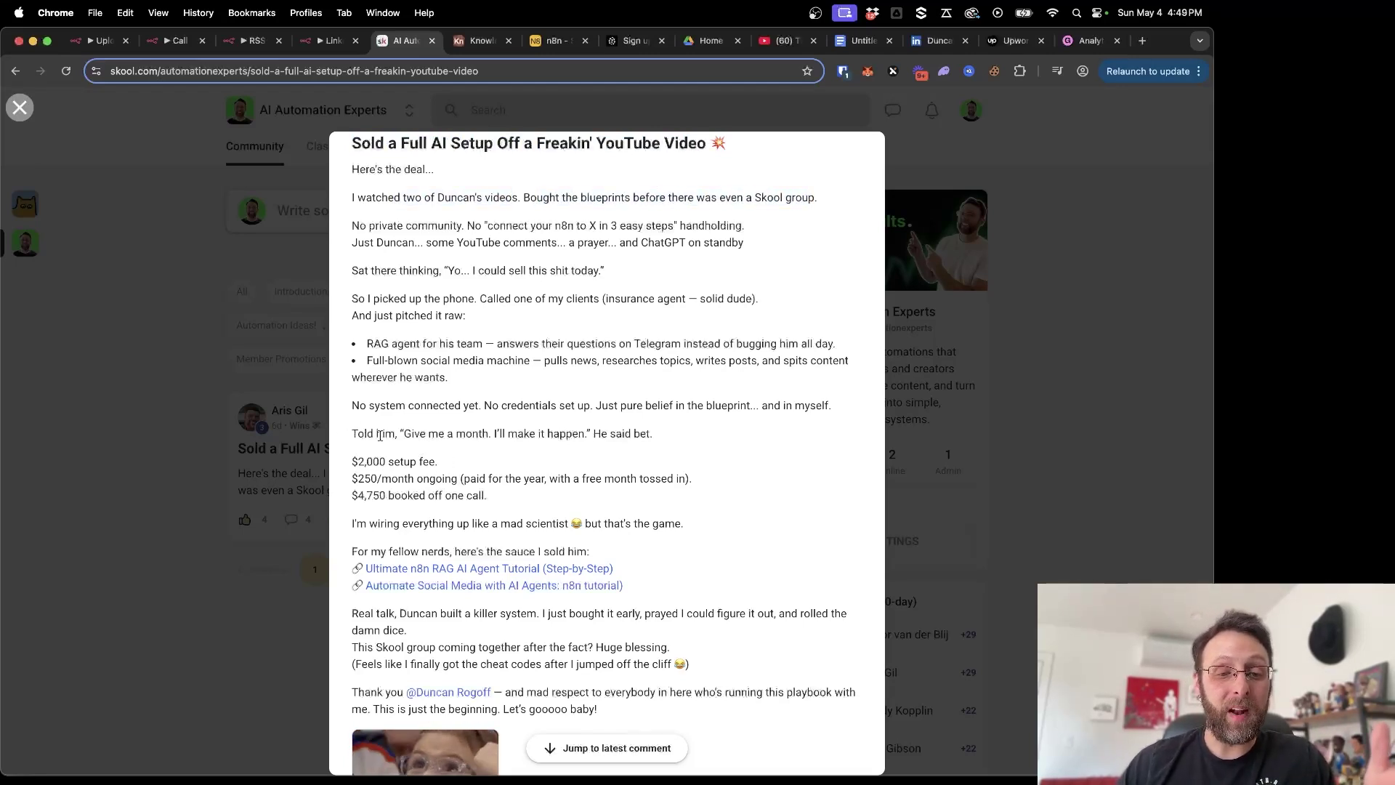
Highlight the $2,000 setup fee, $250/month ongoing fee and $4,750 booked off one call
left_click_drag(349, 462, 450, 464)
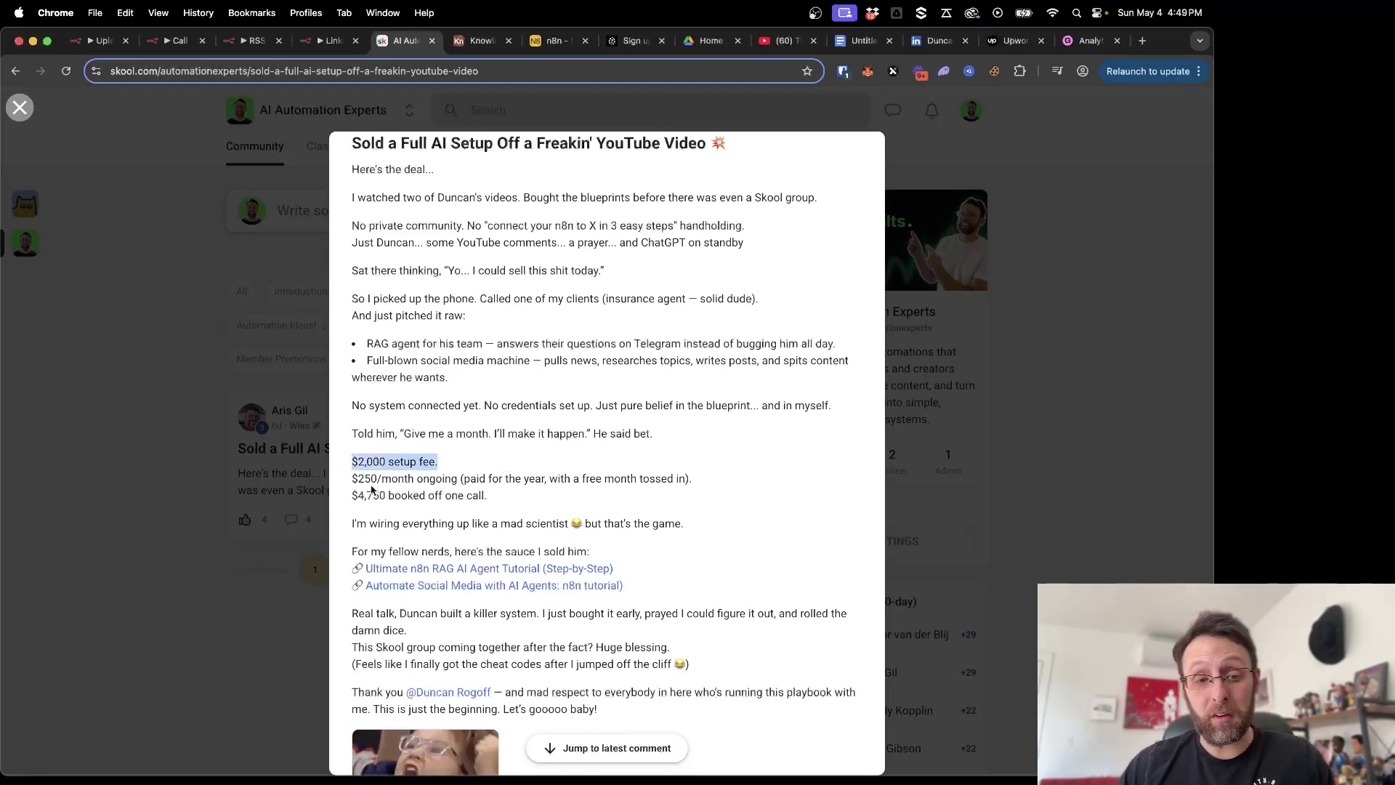
left_click_drag(351, 479, 439, 474)
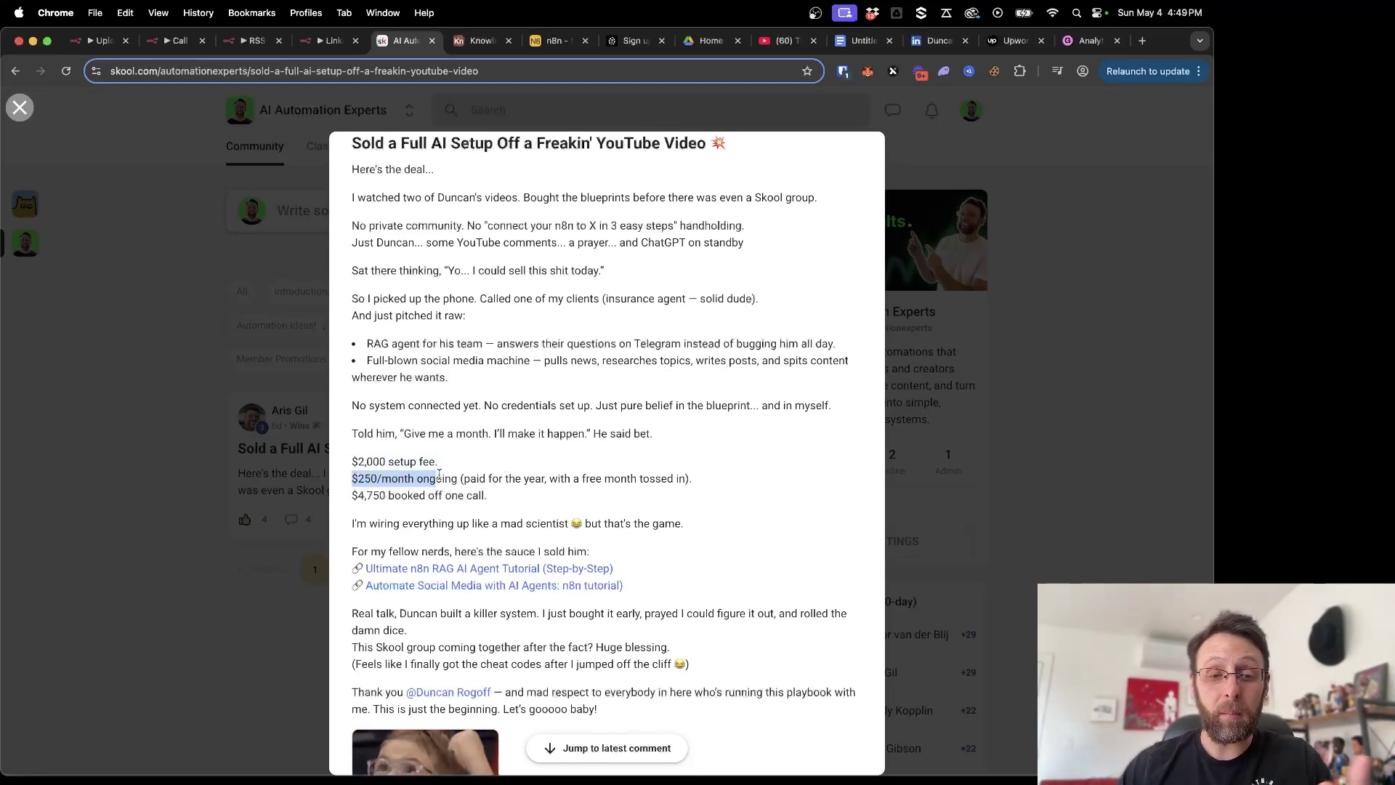
left_click_drag(363, 495, 452, 495)
left_click(503, 473)
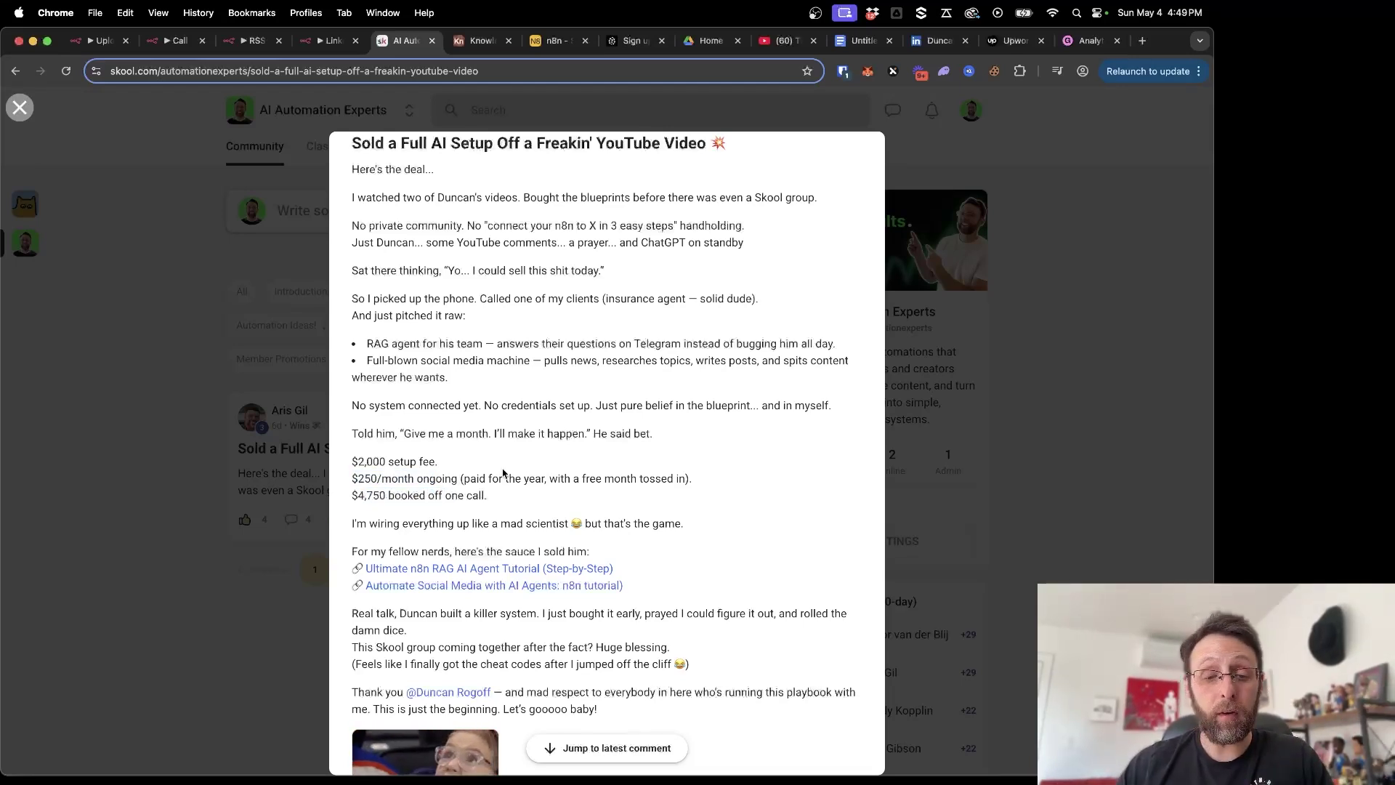
Close the post and show the About page's REAL HUMANS and Templates and Workflows gallery slides
left_click(118, 290)
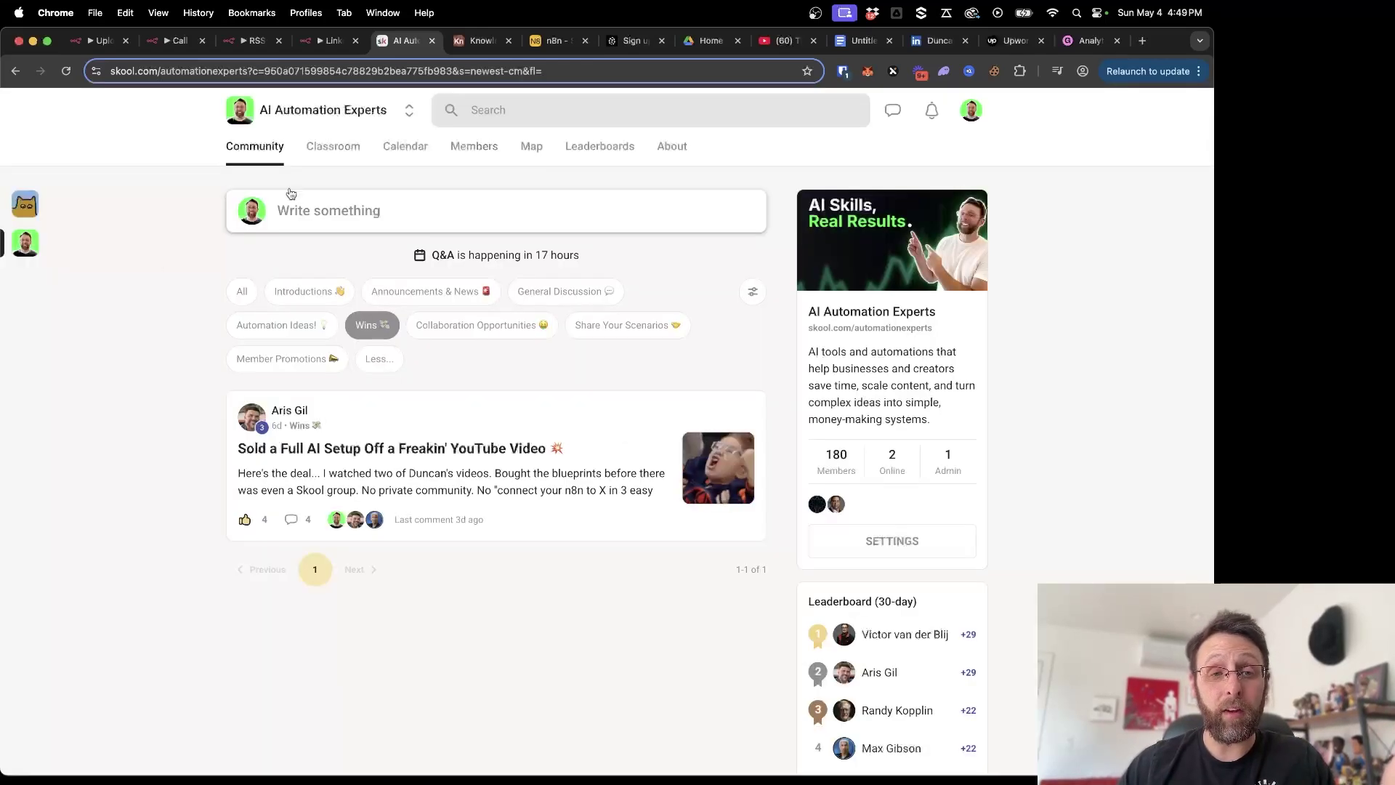
left_click(672, 147)
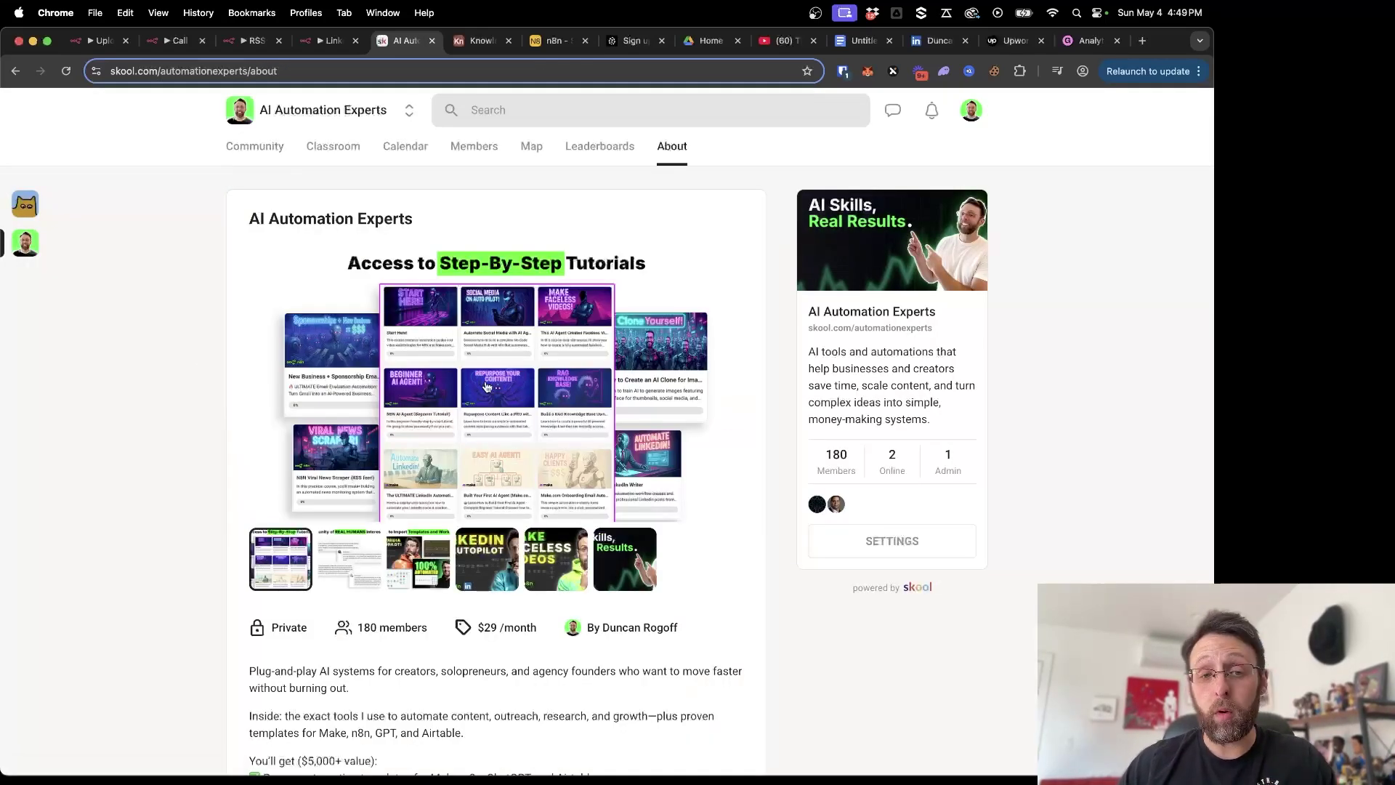
left_click(346, 542)
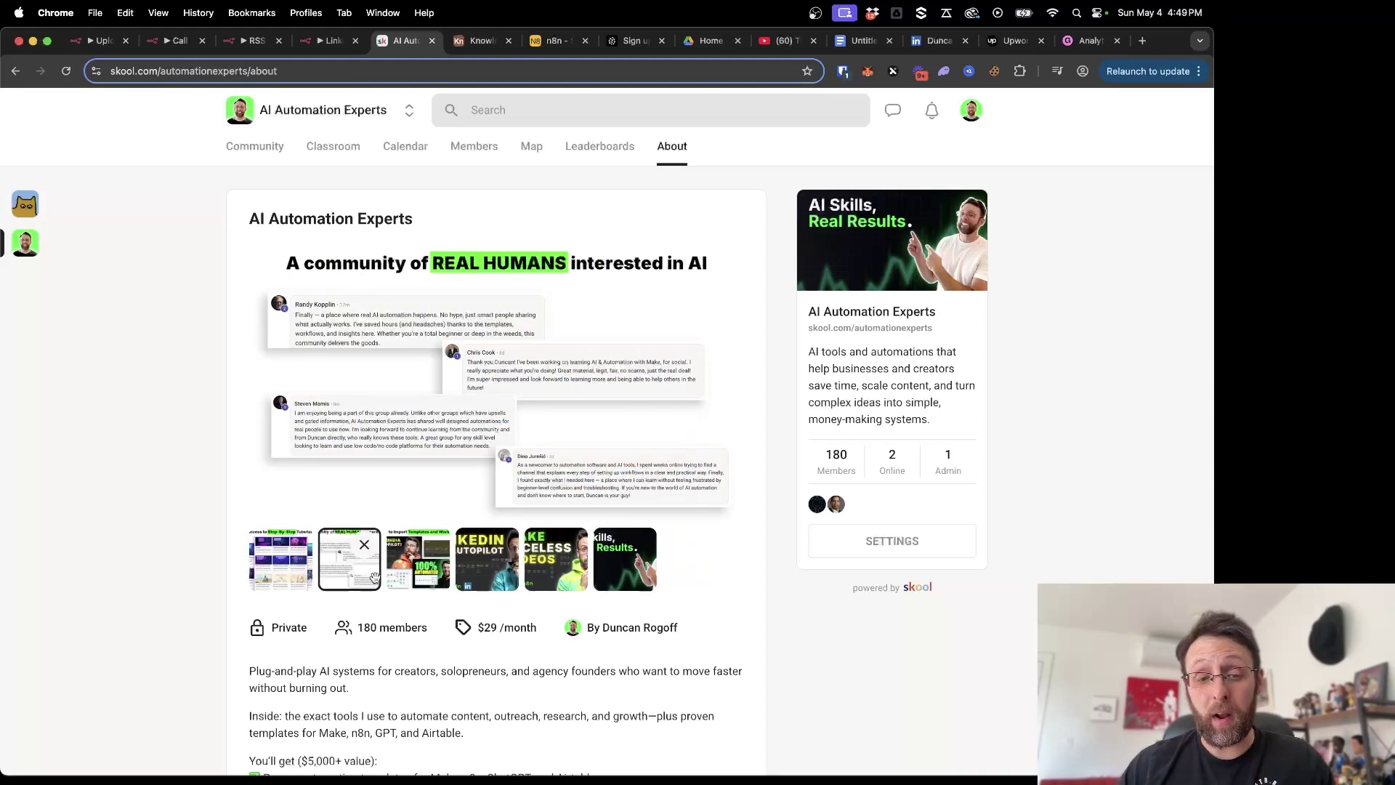
left_click(409, 584)
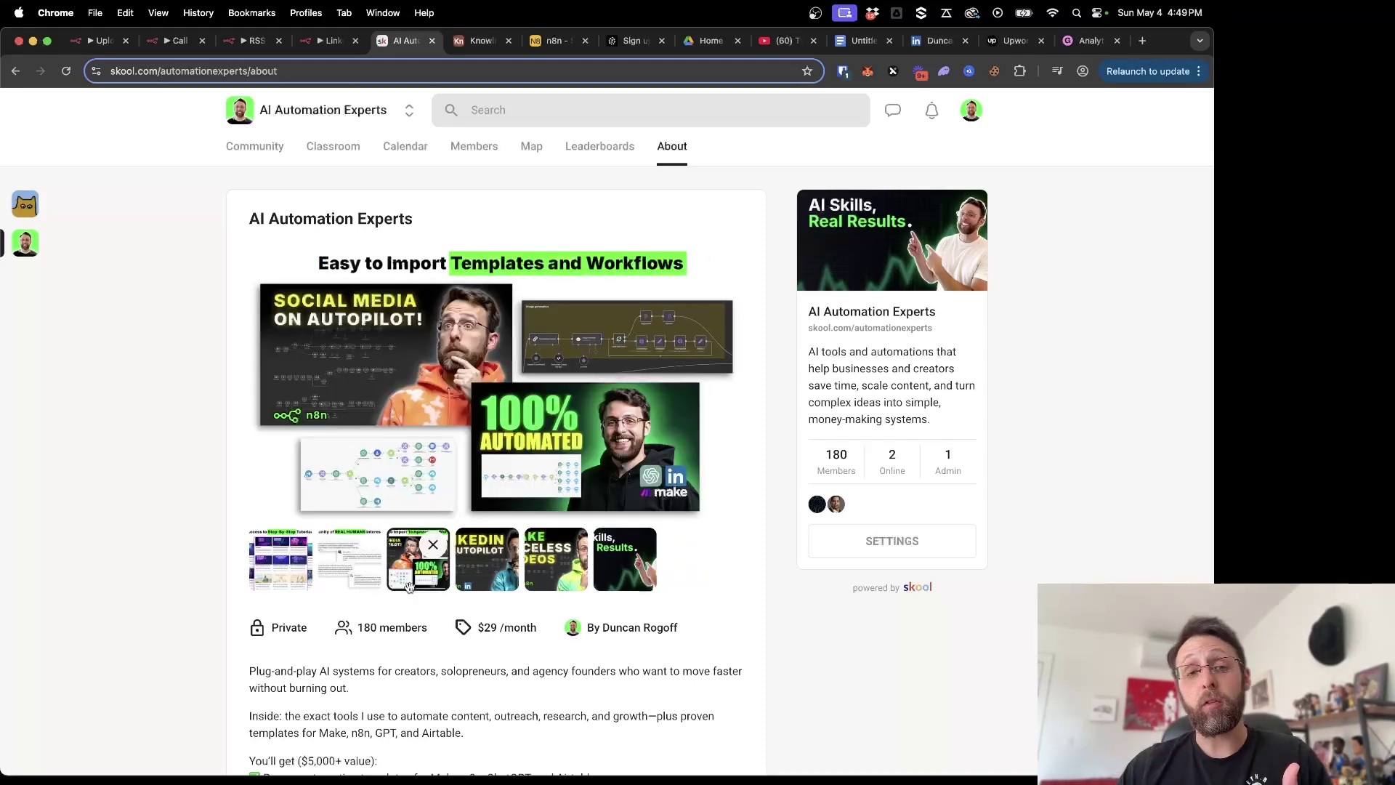
Open the Classroom and scroll through its full course list
left_click(336, 150)
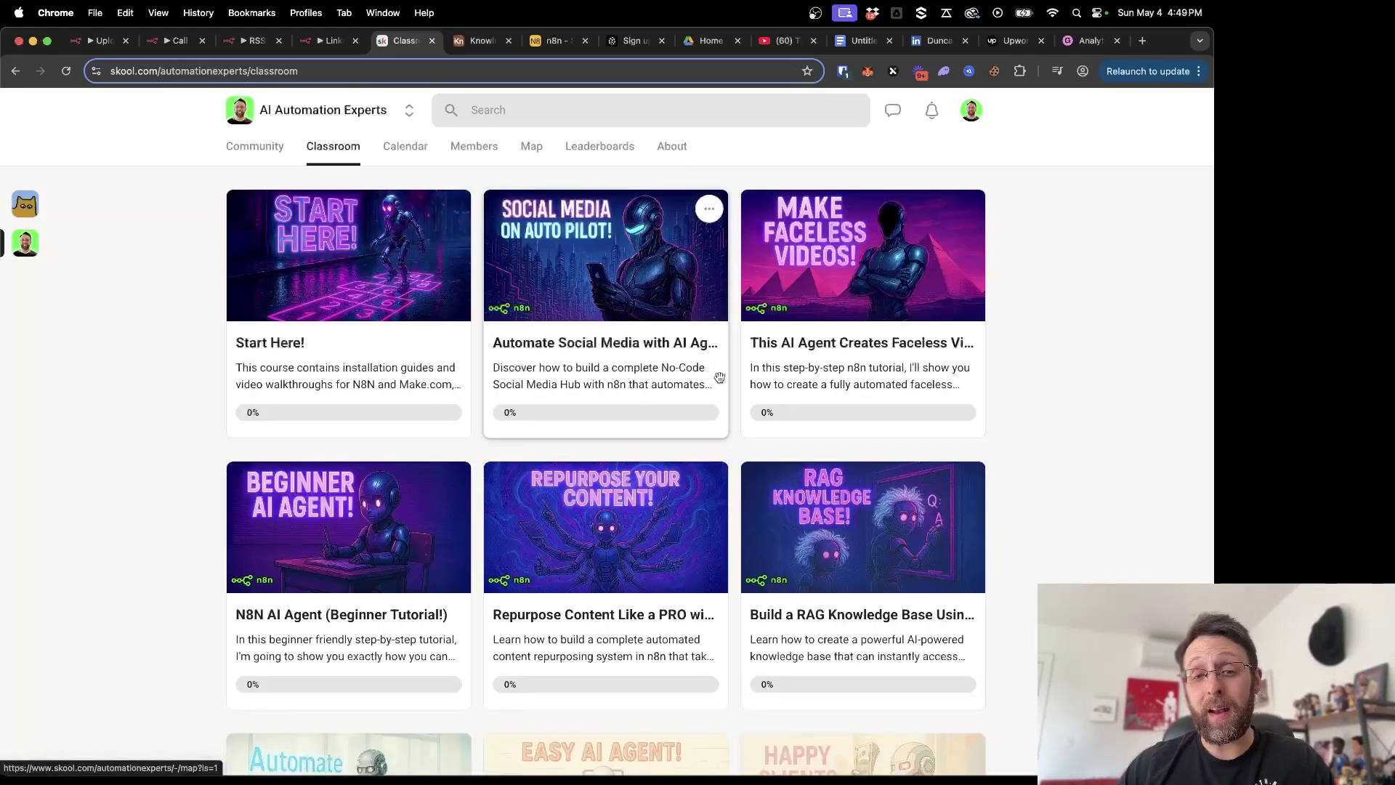
scroll(720, 377, "down", 10)
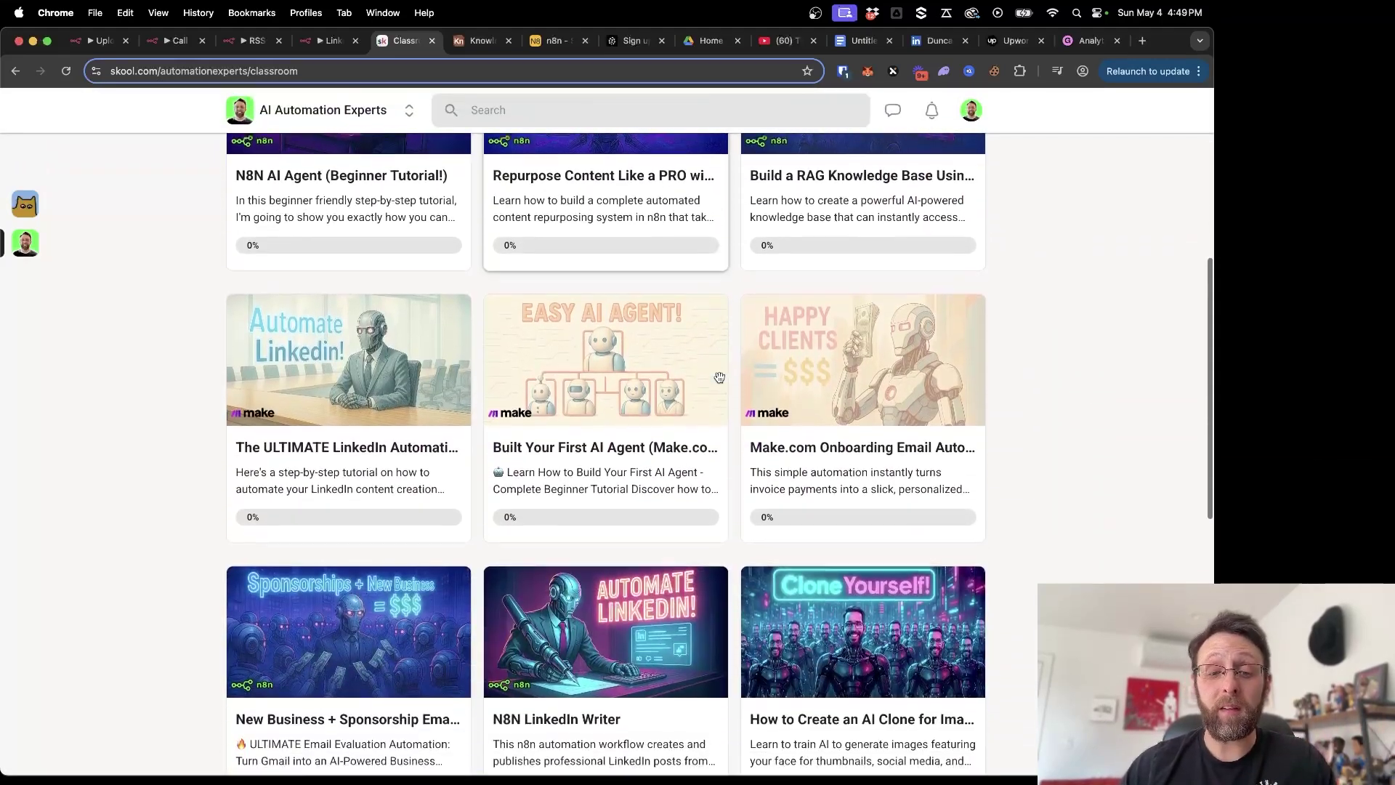
scroll(719, 377, "down", 5)
scroll(719, 377, "down", 3)
scroll(719, 377, "down", 3)
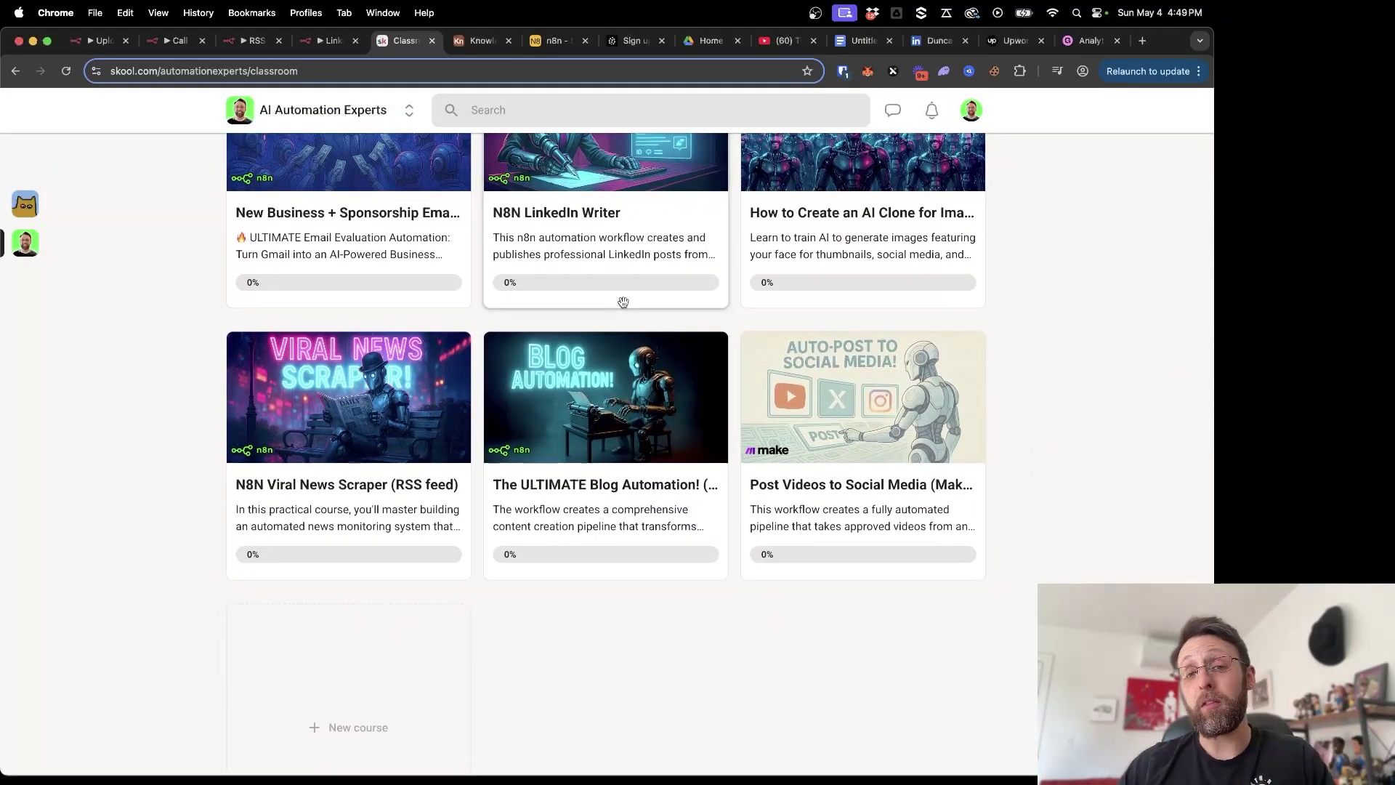
key("super+3")
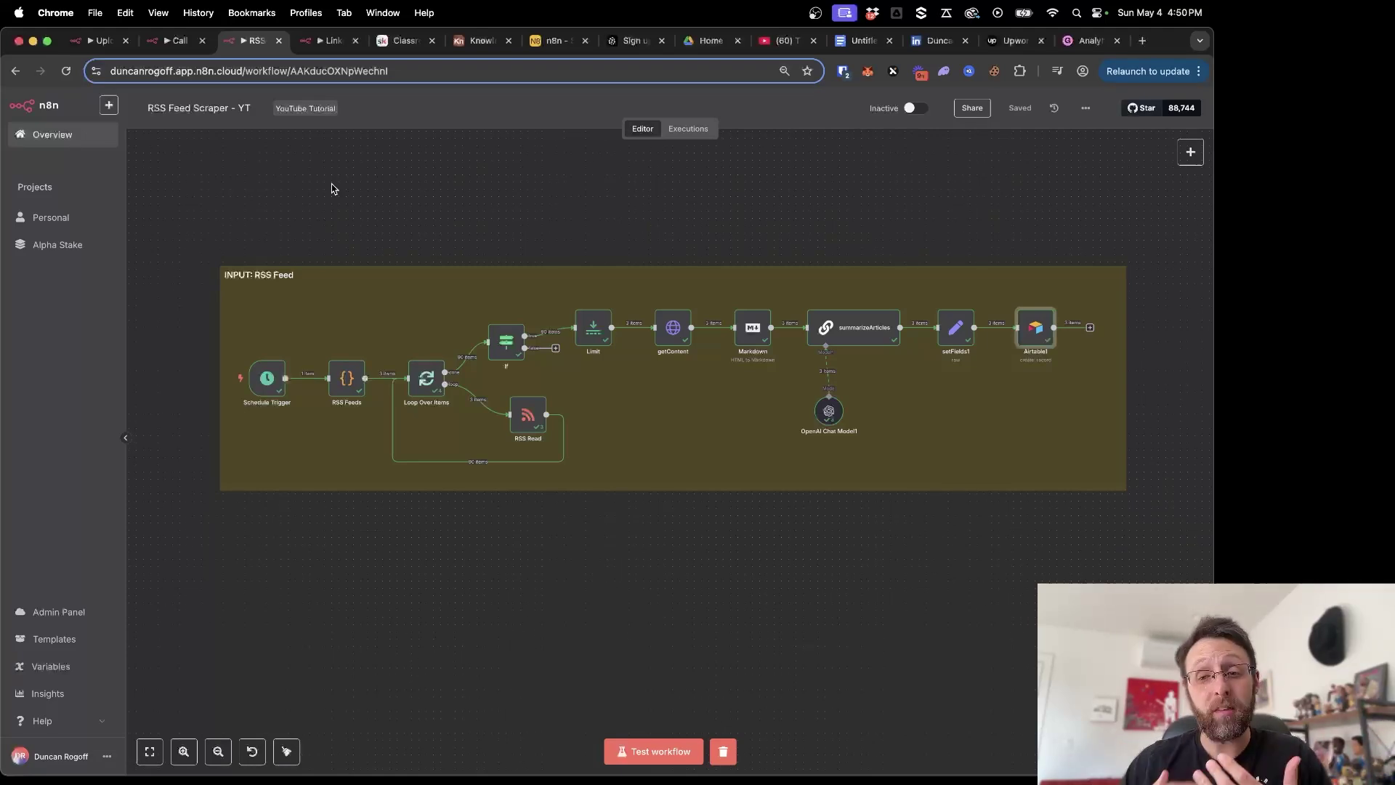
Switch to the Social Content base and view row 31's socialChannels options
left_click(554, 41)
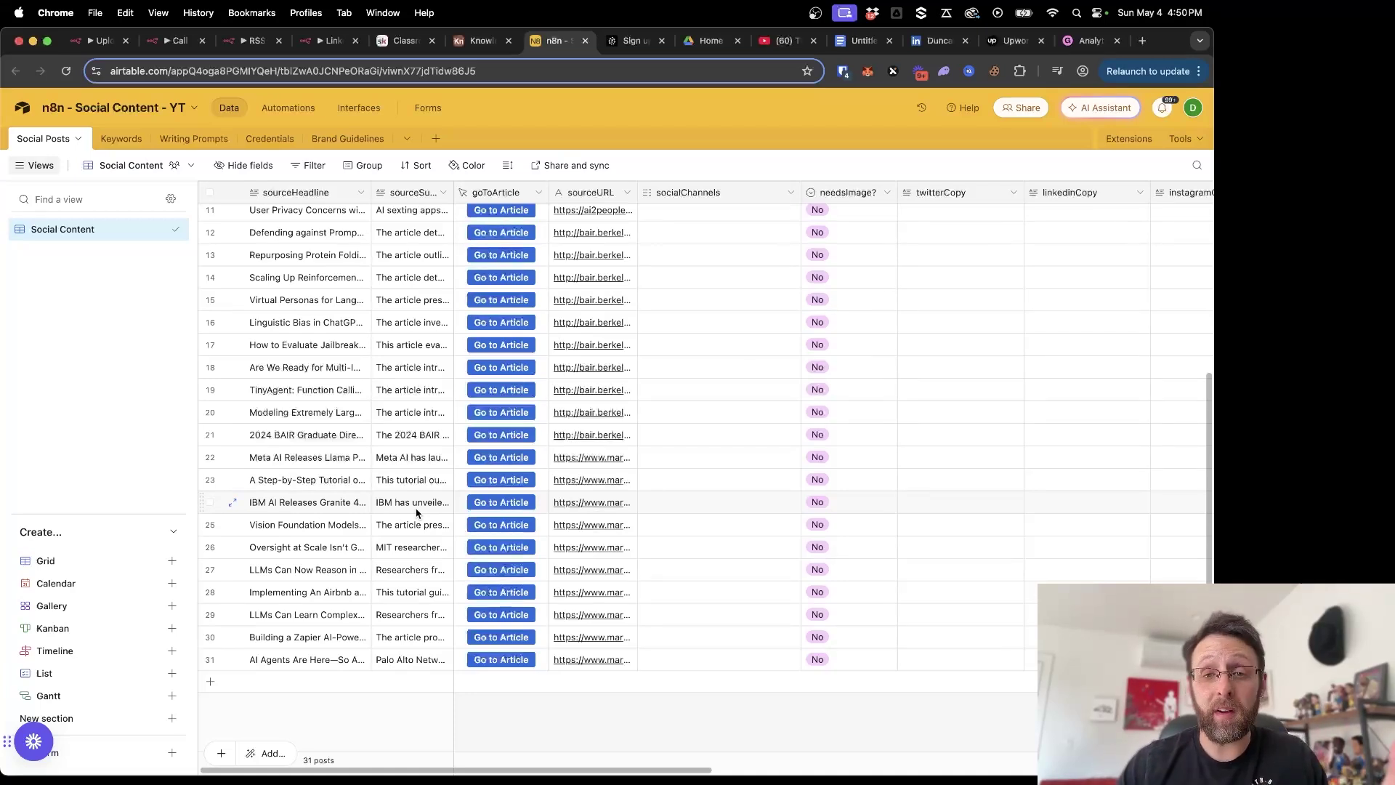
left_click(674, 663)
left_click(663, 663)
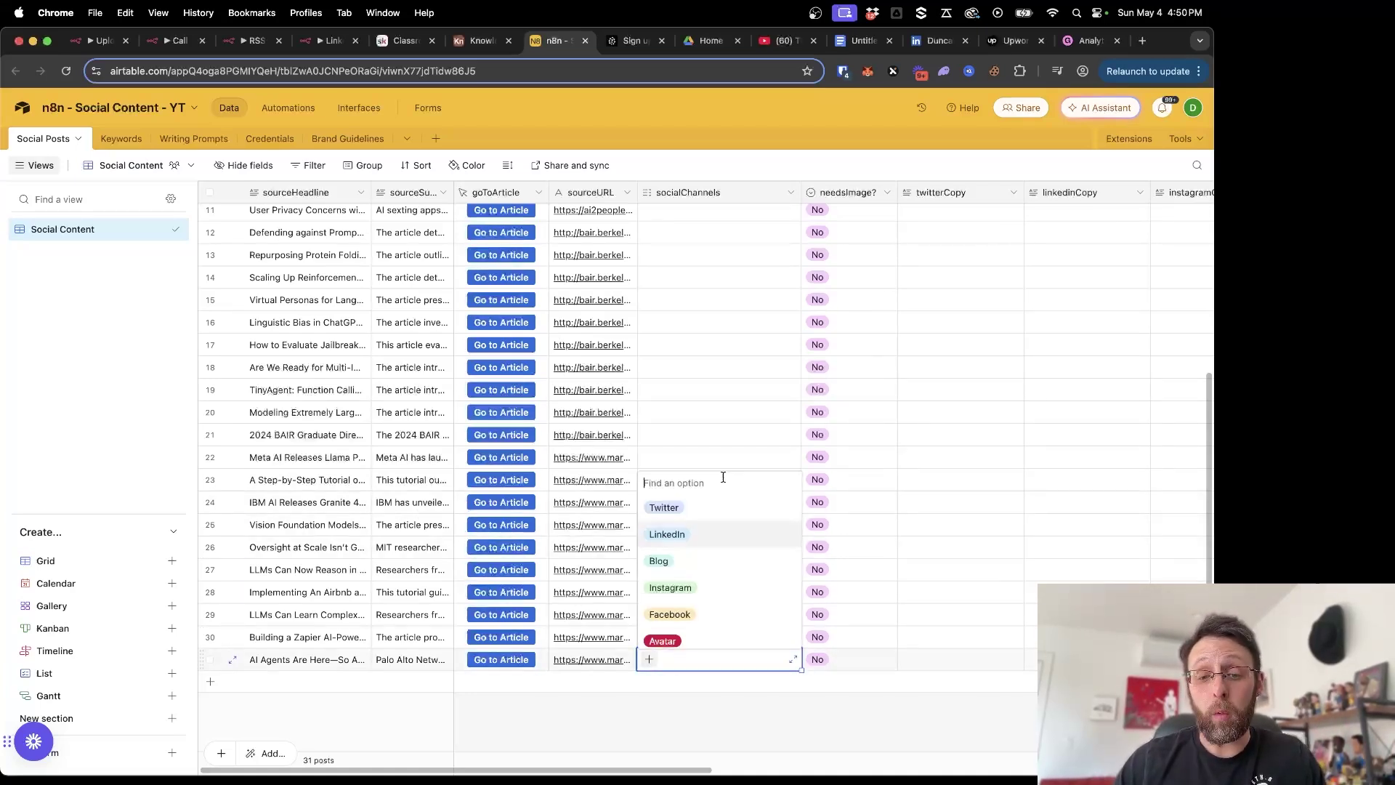
View row 31's needsImage yes/no options without changing them, then scroll the grid right
left_click(626, 714)
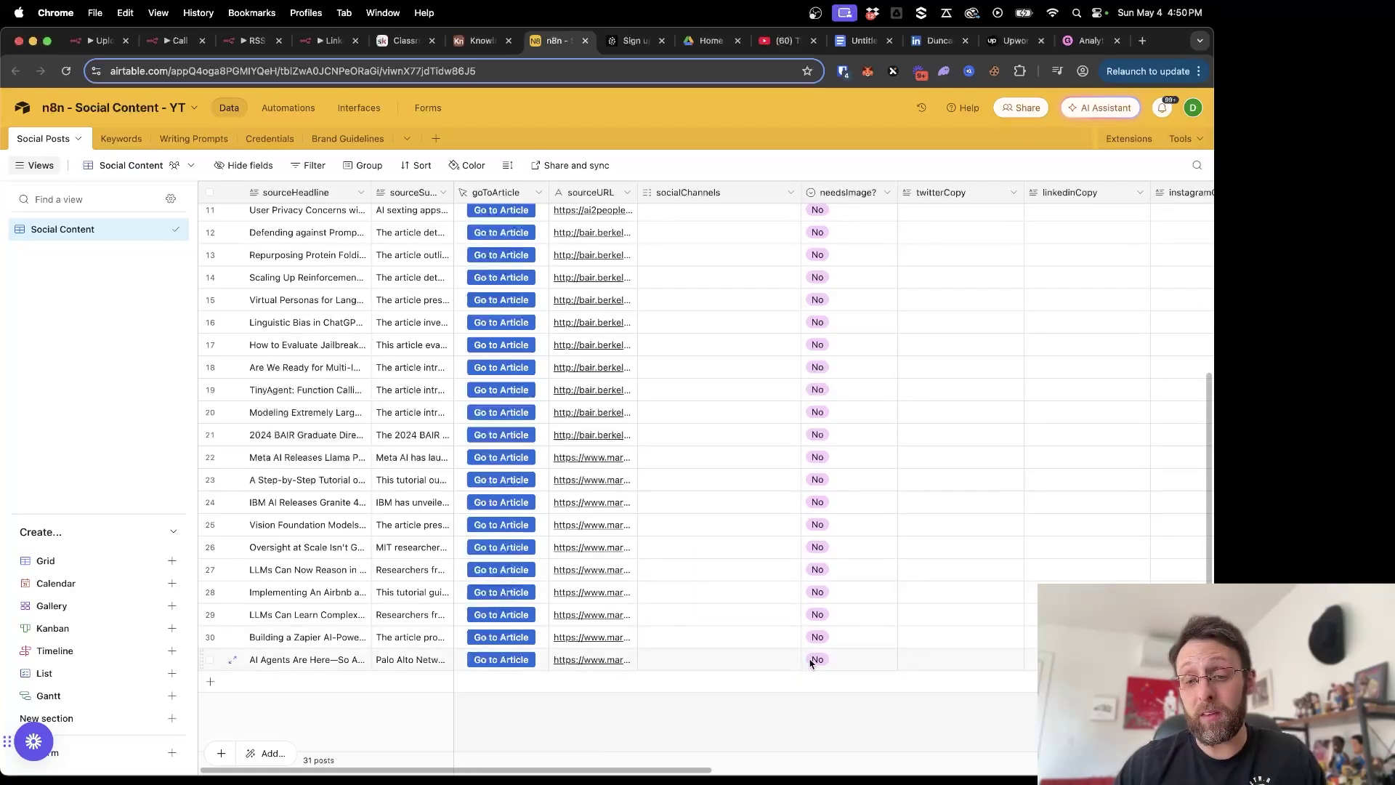
left_click(814, 661)
left_click(814, 662)
left_click(653, 712)
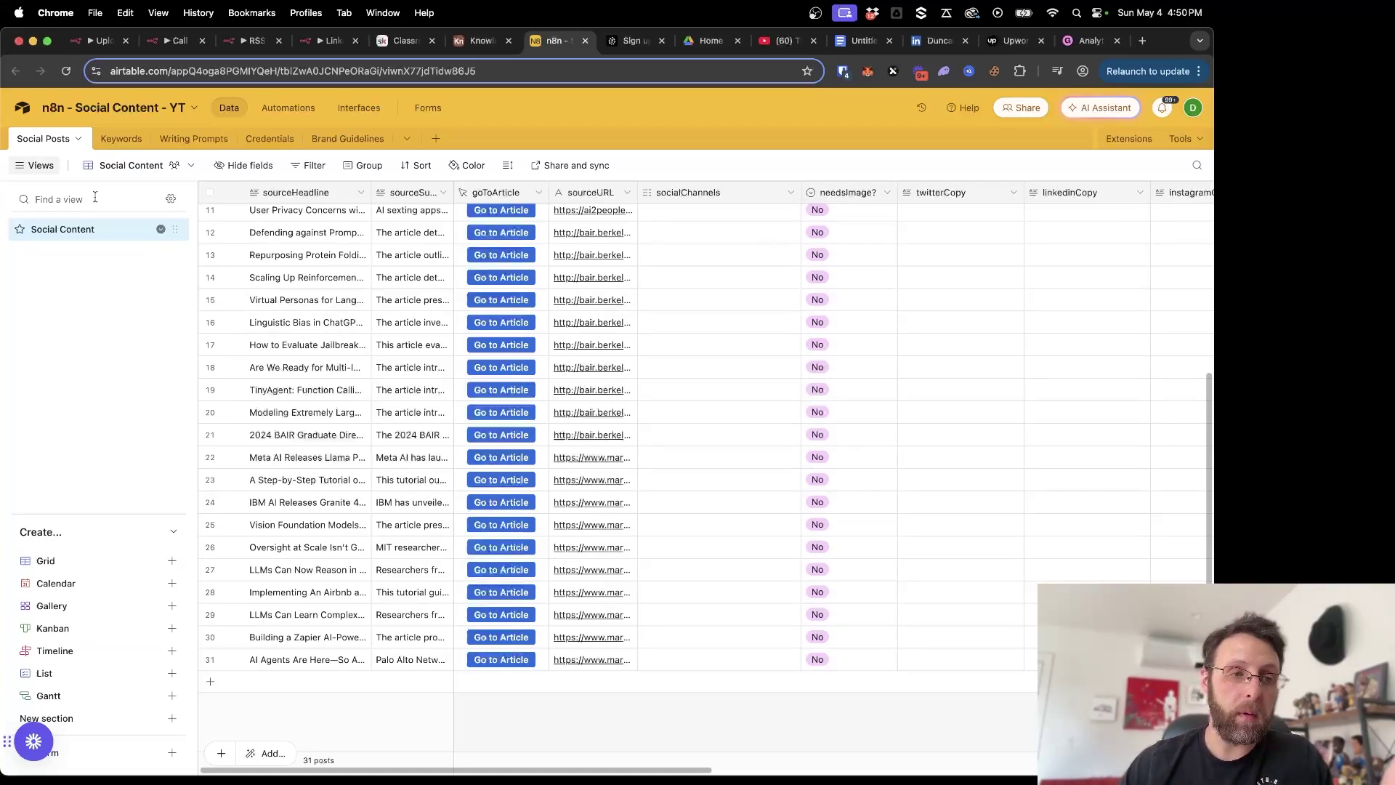
scroll(723, 445, "right", 10)
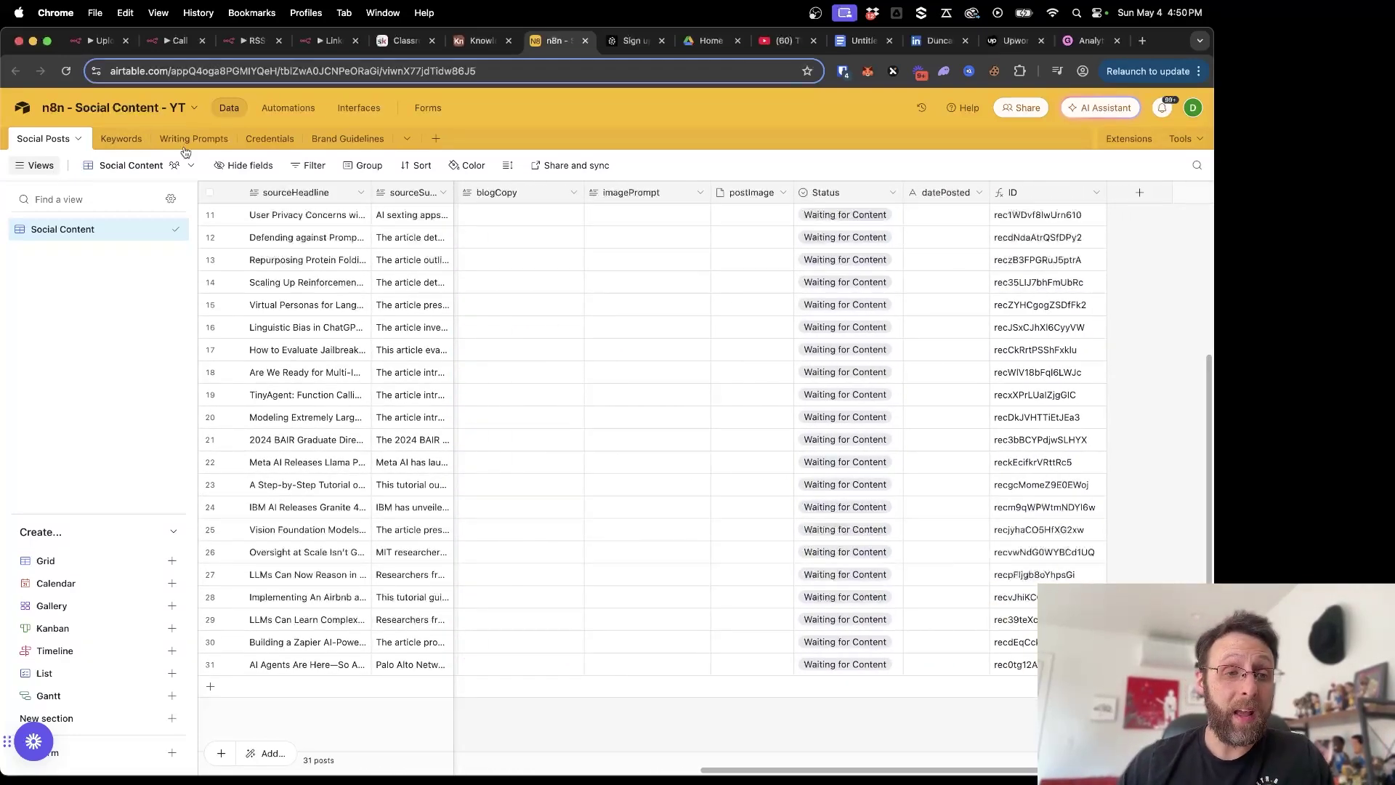
Browse the Keywords, Writing Prompts and Brand Guidelines tables, reading the tone-of-voice record
left_click(104, 138)
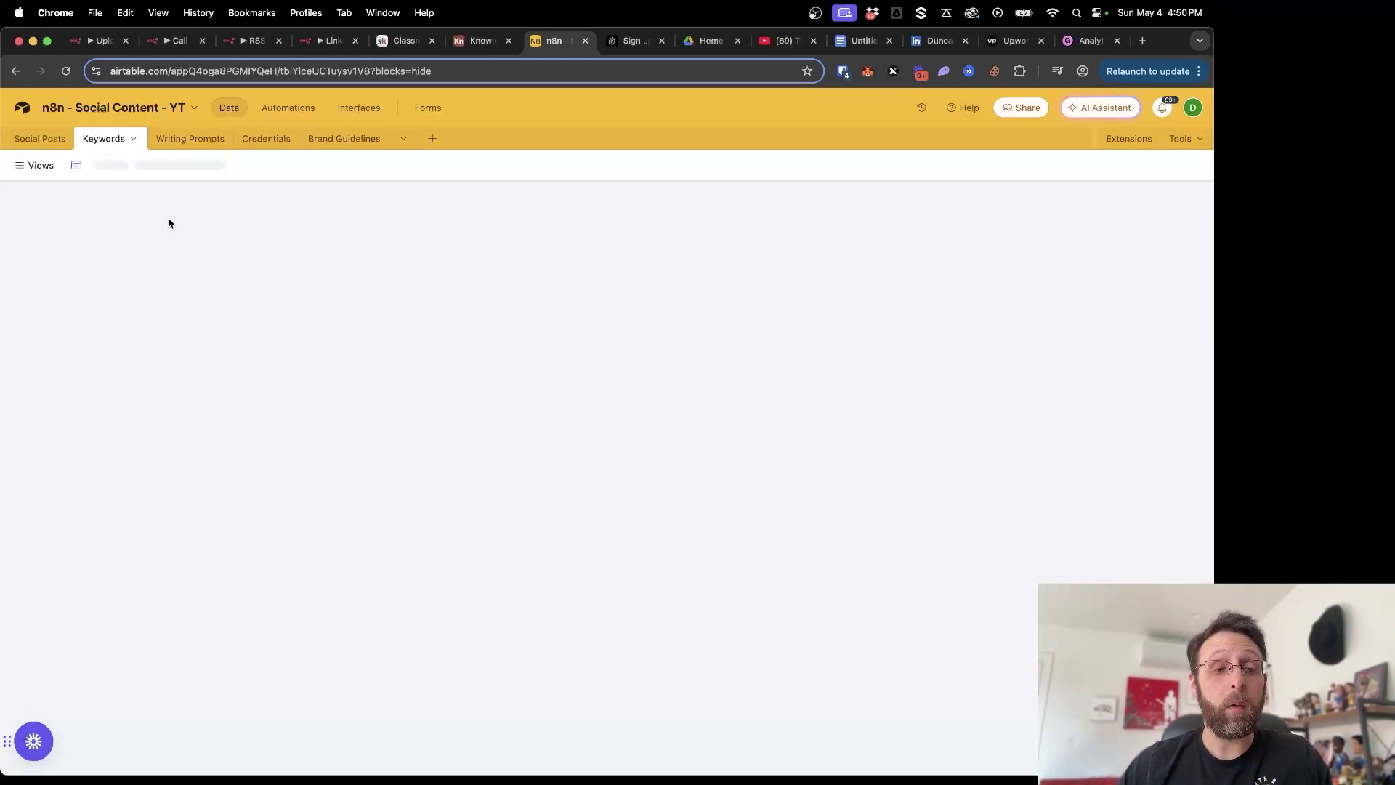
left_click(168, 140)
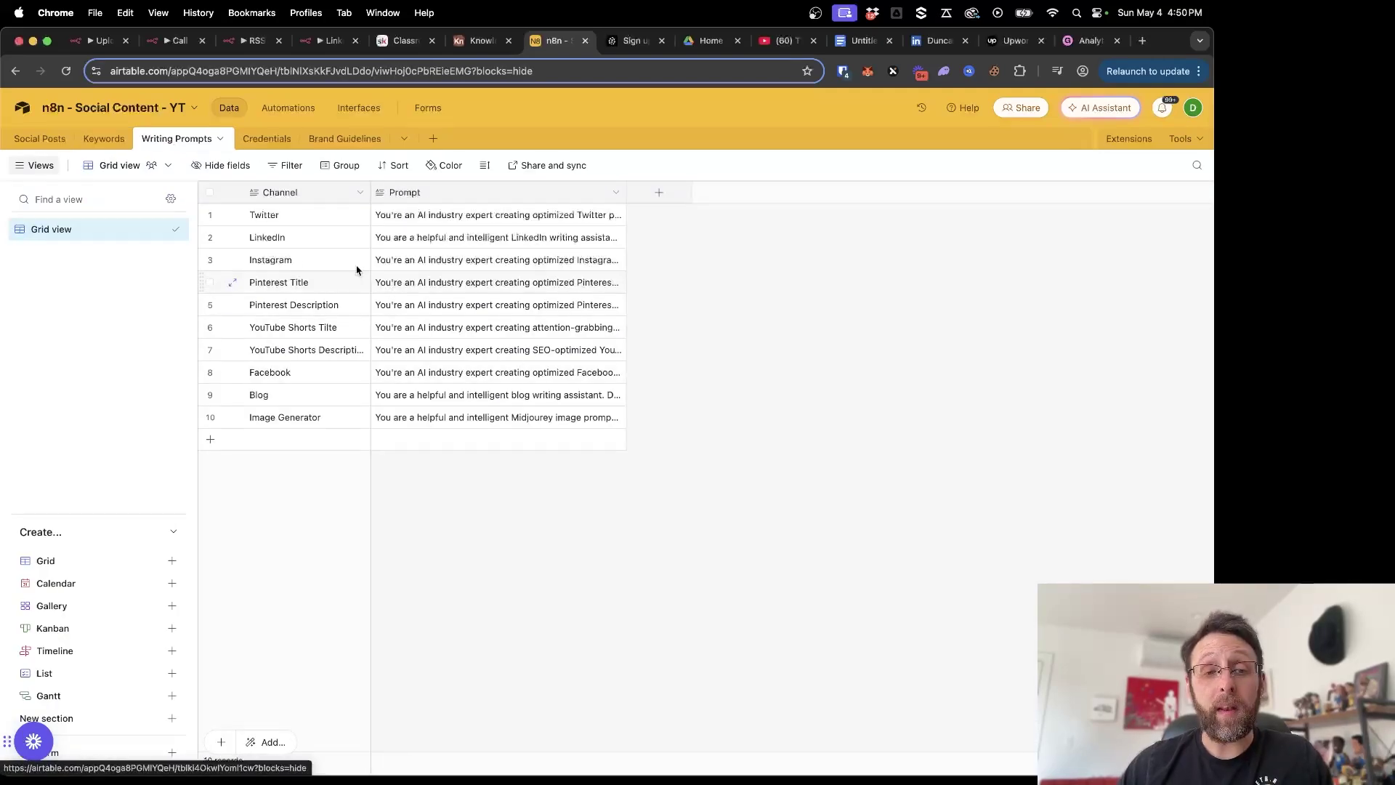
left_click(343, 139)
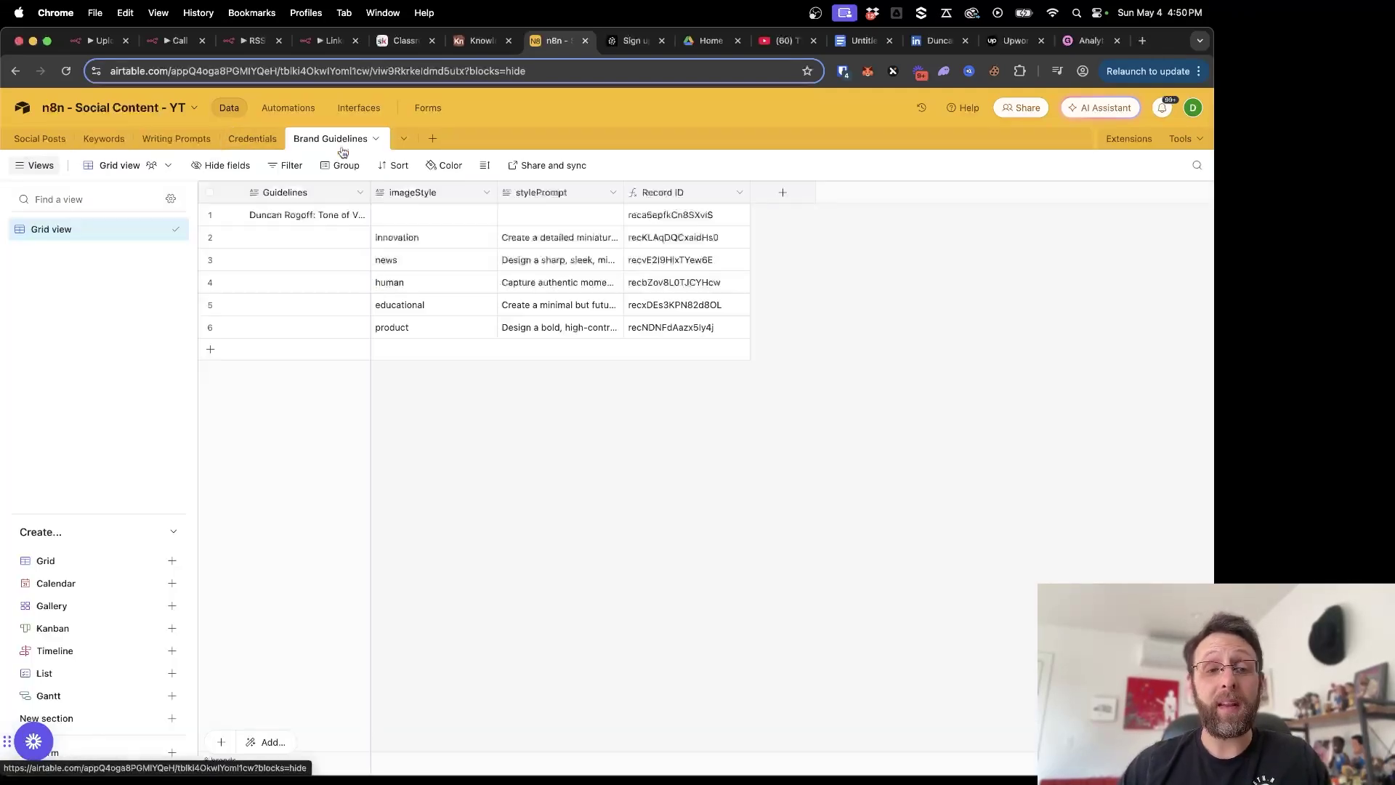
left_click(232, 215)
scroll(499, 441, "down", 10)
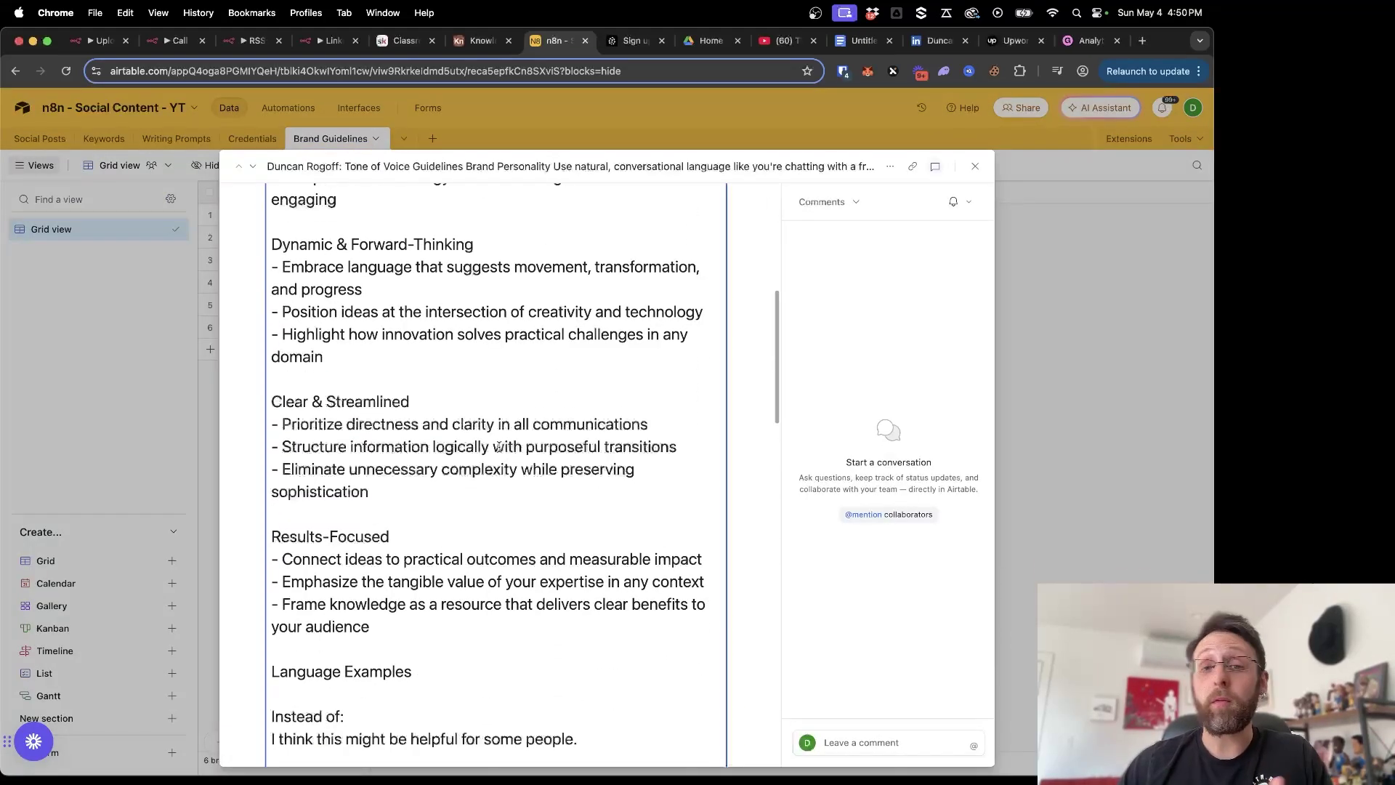
left_click(1079, 373)
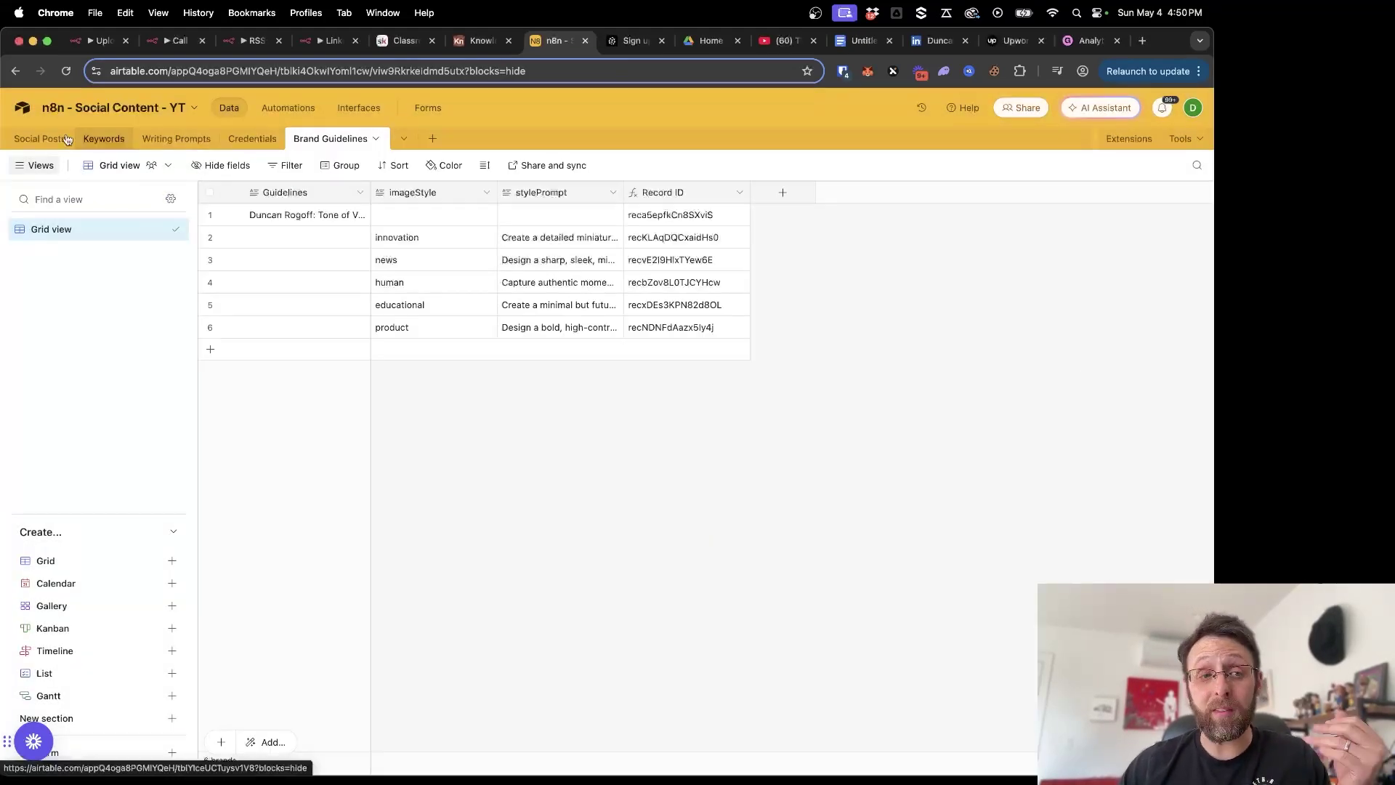
Return to the Social Posts table, where copy, imagePrompt and postImage fields are still empty
left_click(23, 146)
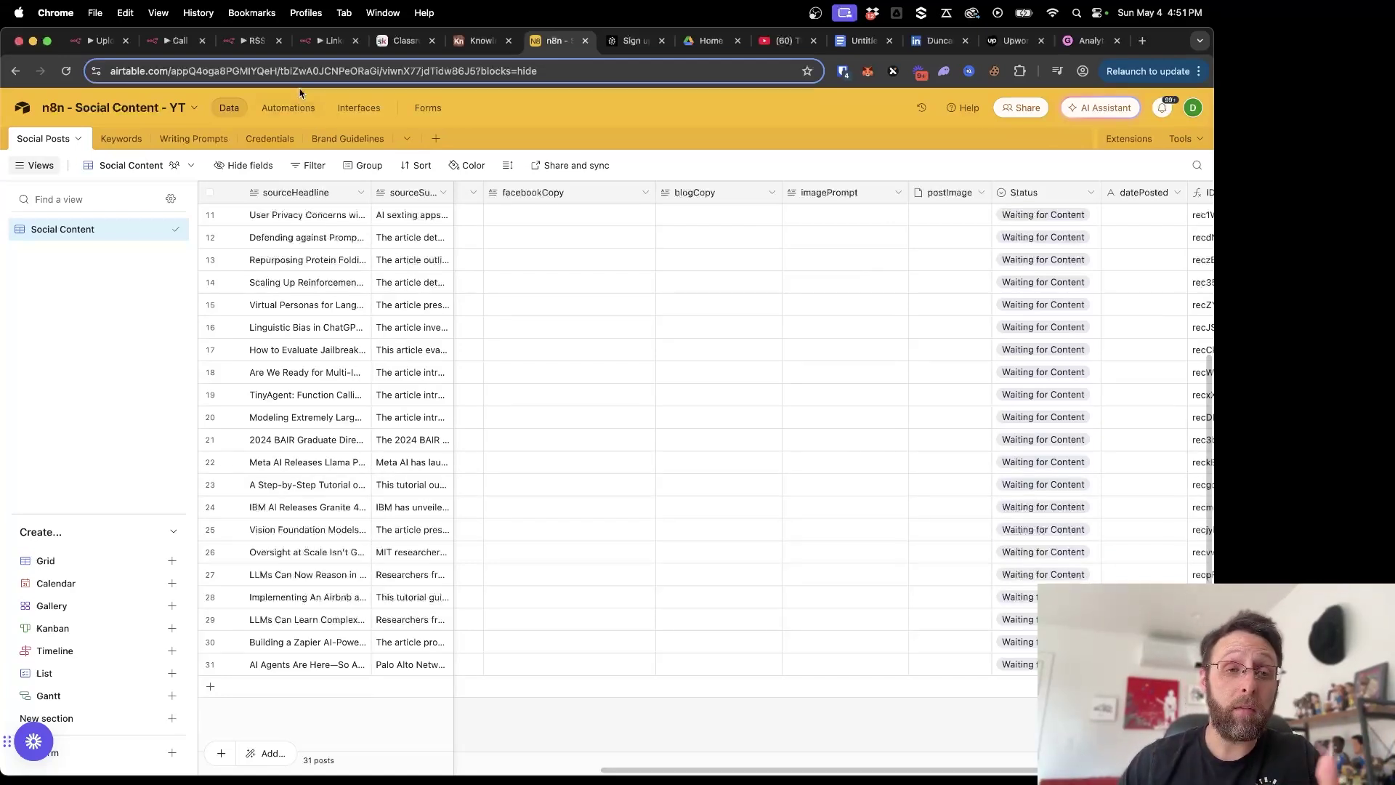
Switch to the LinkedIn Agent workflow and pan across its stages
left_click(306, 42)
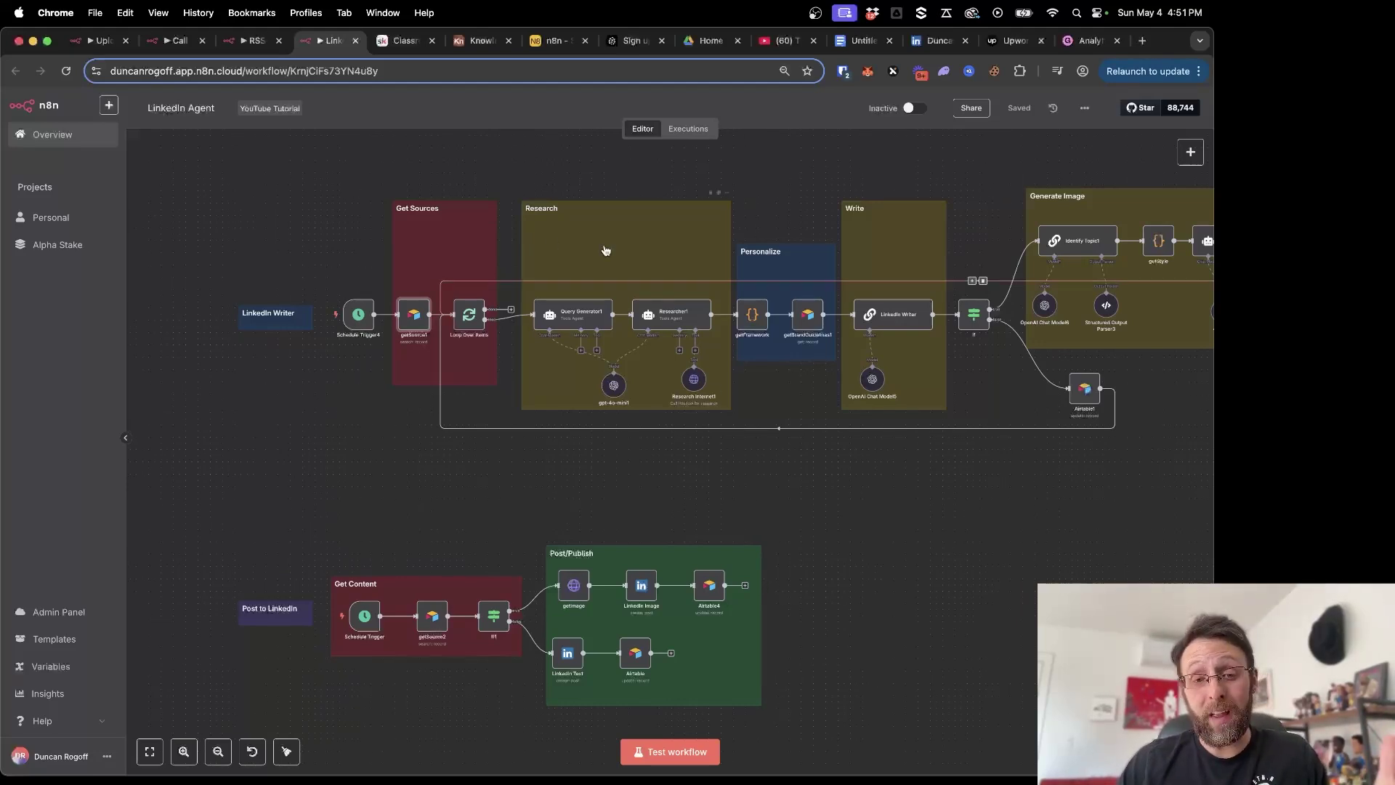
scroll(779, 181, "right", 5)
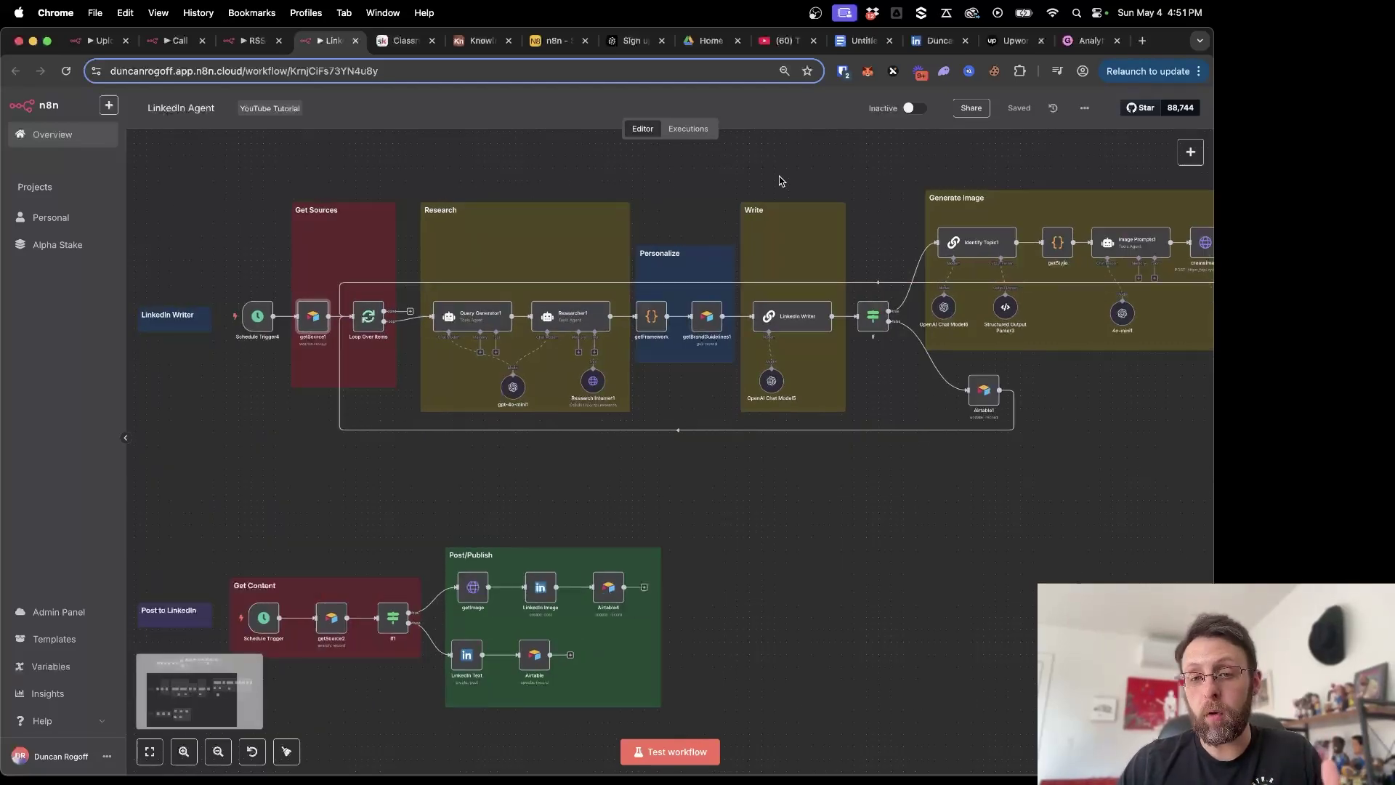
scroll(780, 181, "right", 6)
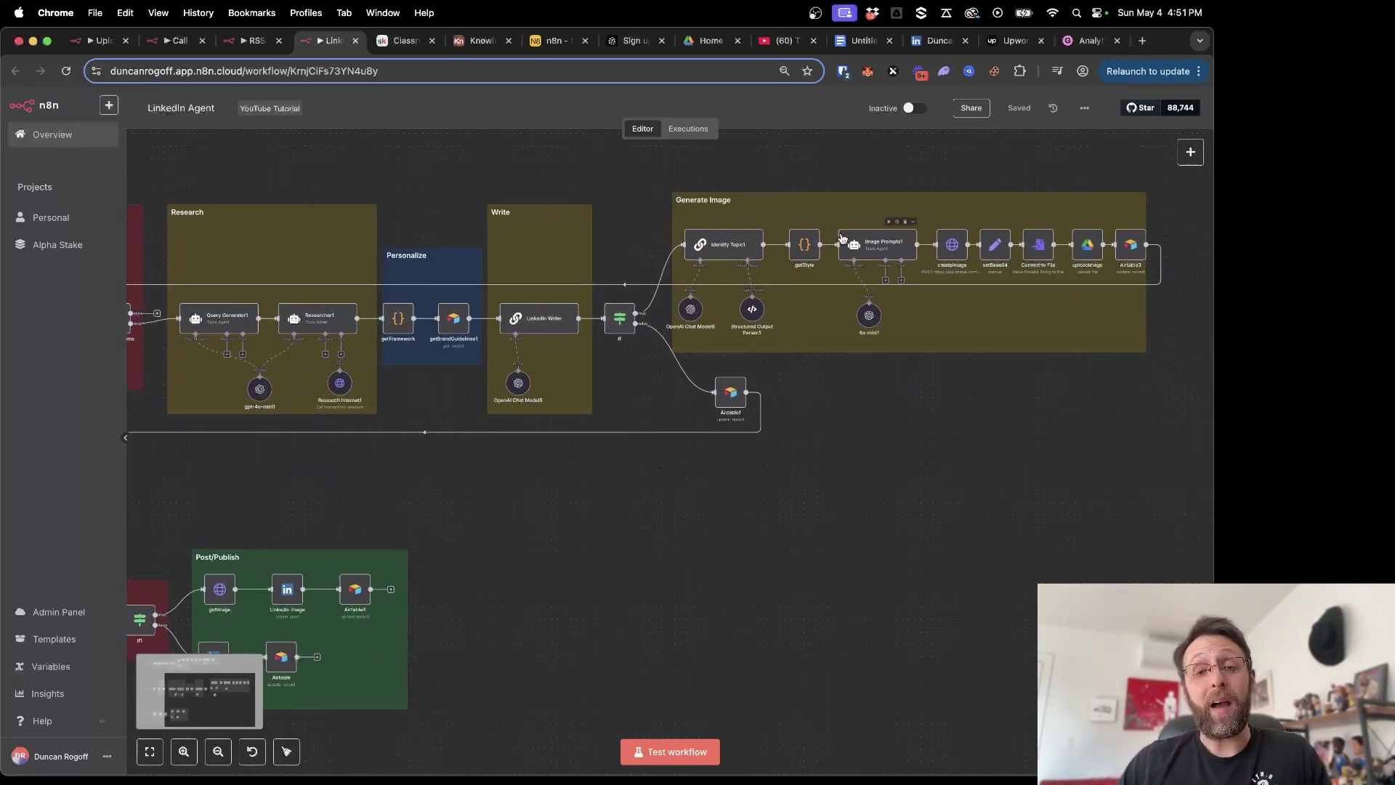
scroll(781, 507, "left", 10)
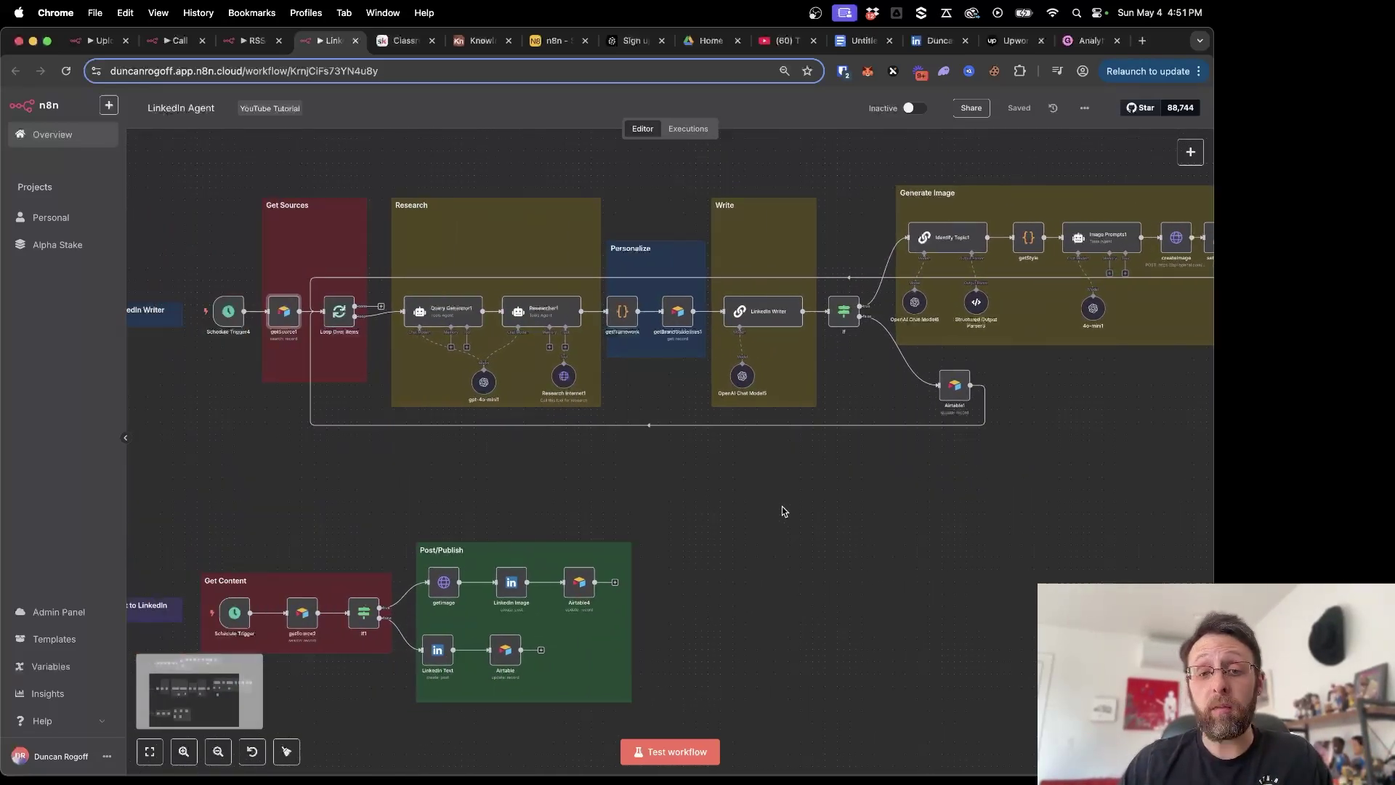
scroll(782, 508, "down", 2)
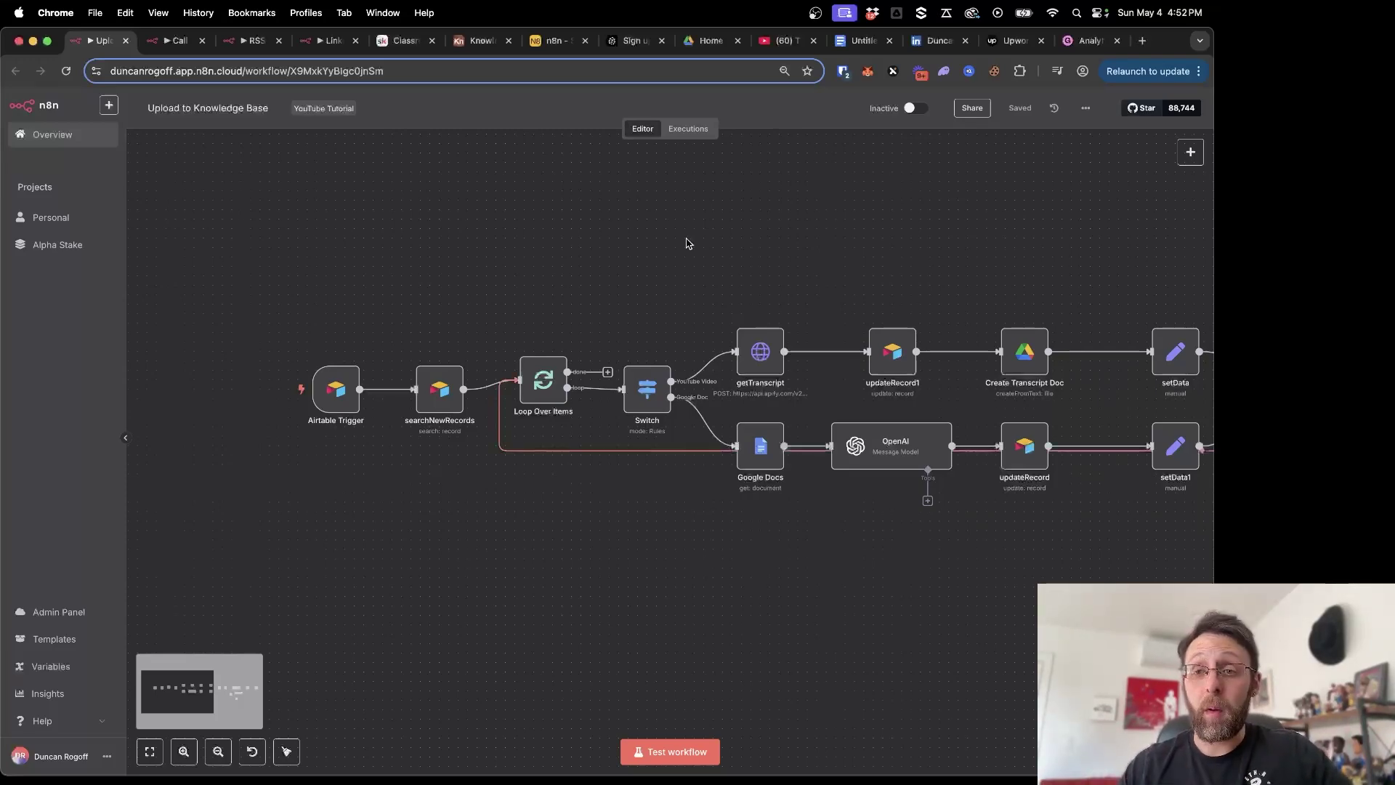
Show the Airtable Knowledge Base grid of 19 YouTube Video and Google Doc records
left_click(479, 41)
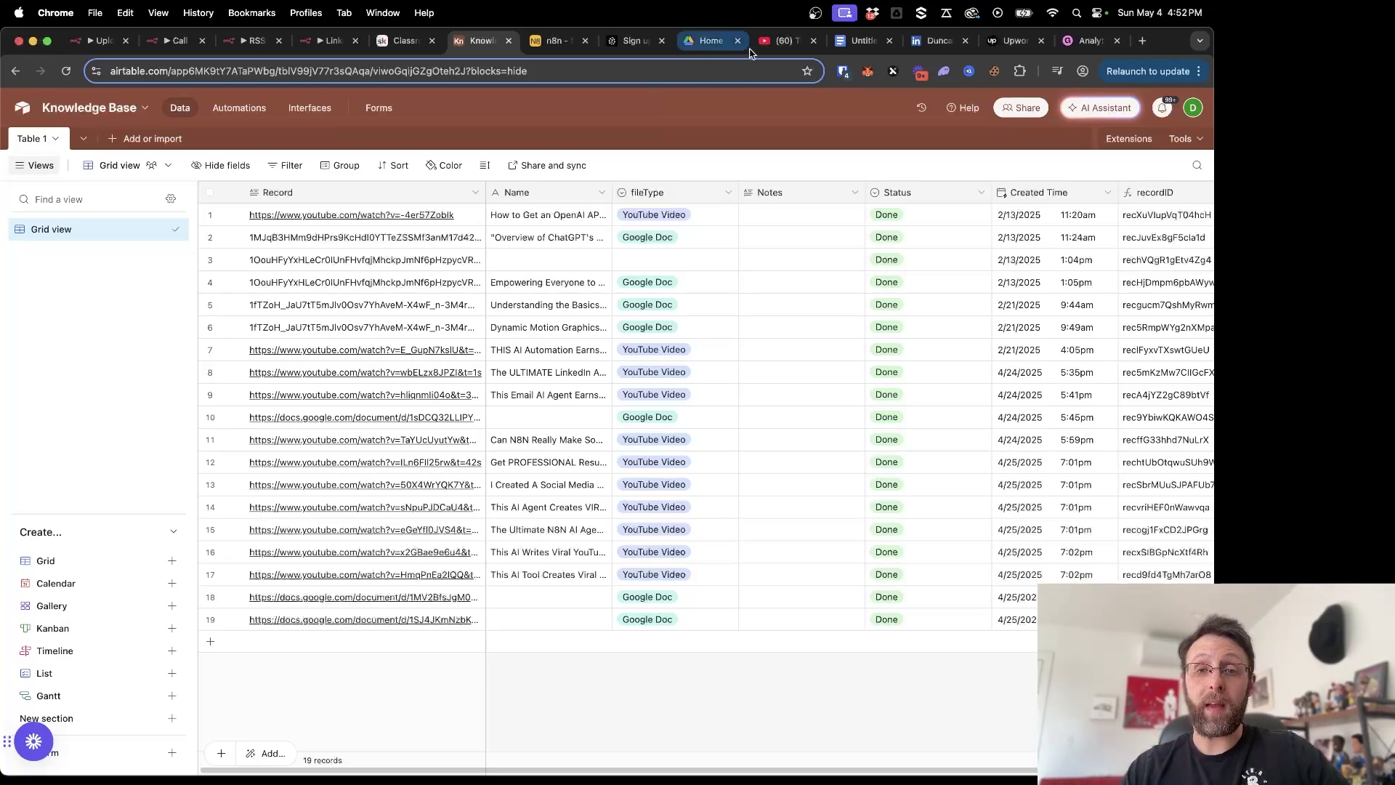
Copy the LinkedIn automation tutorial's YouTube share link and paste it into a new 20th Knowledge Base record
left_click(774, 48)
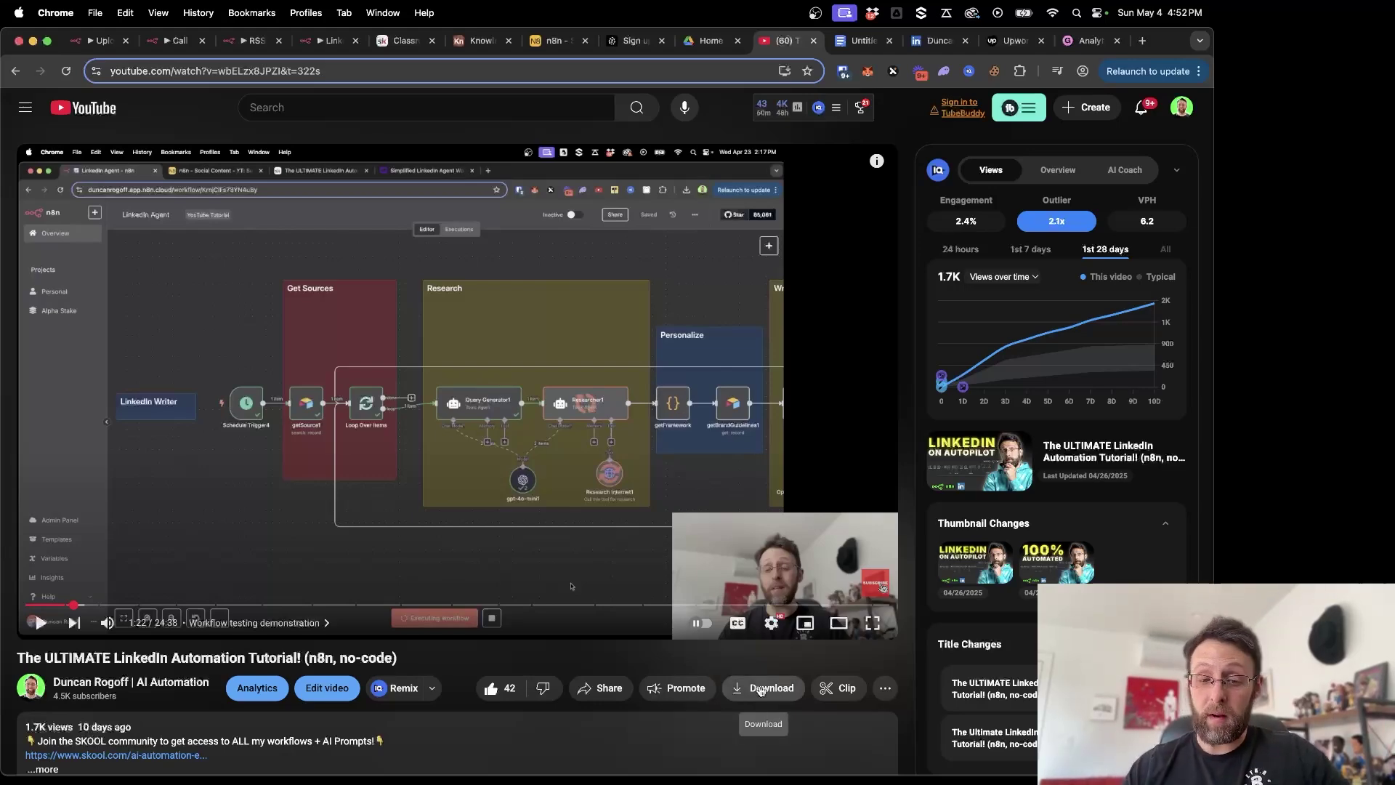
left_click(603, 688)
left_click(726, 504)
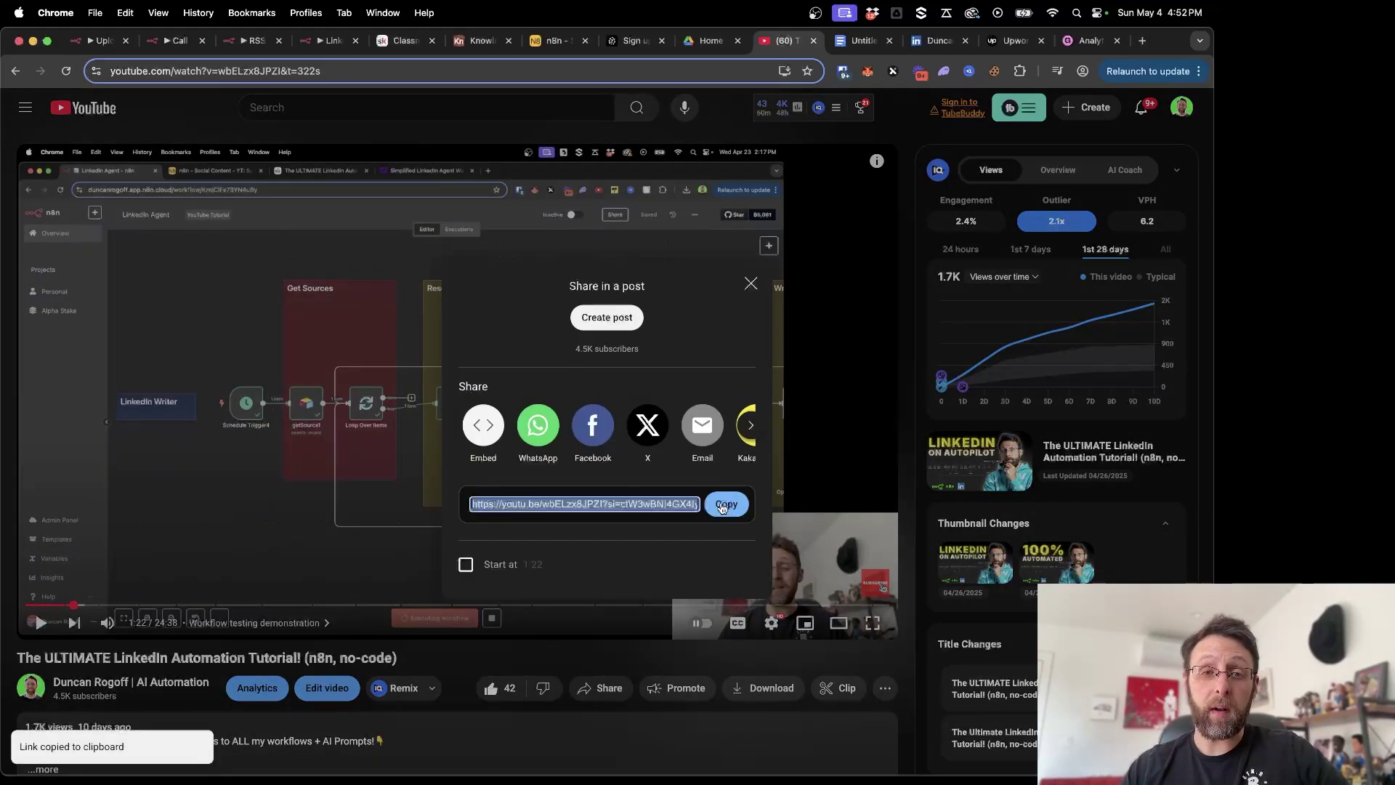
left_click(478, 40)
left_click(321, 642)
key("cmd+v")
left_click(595, 690)
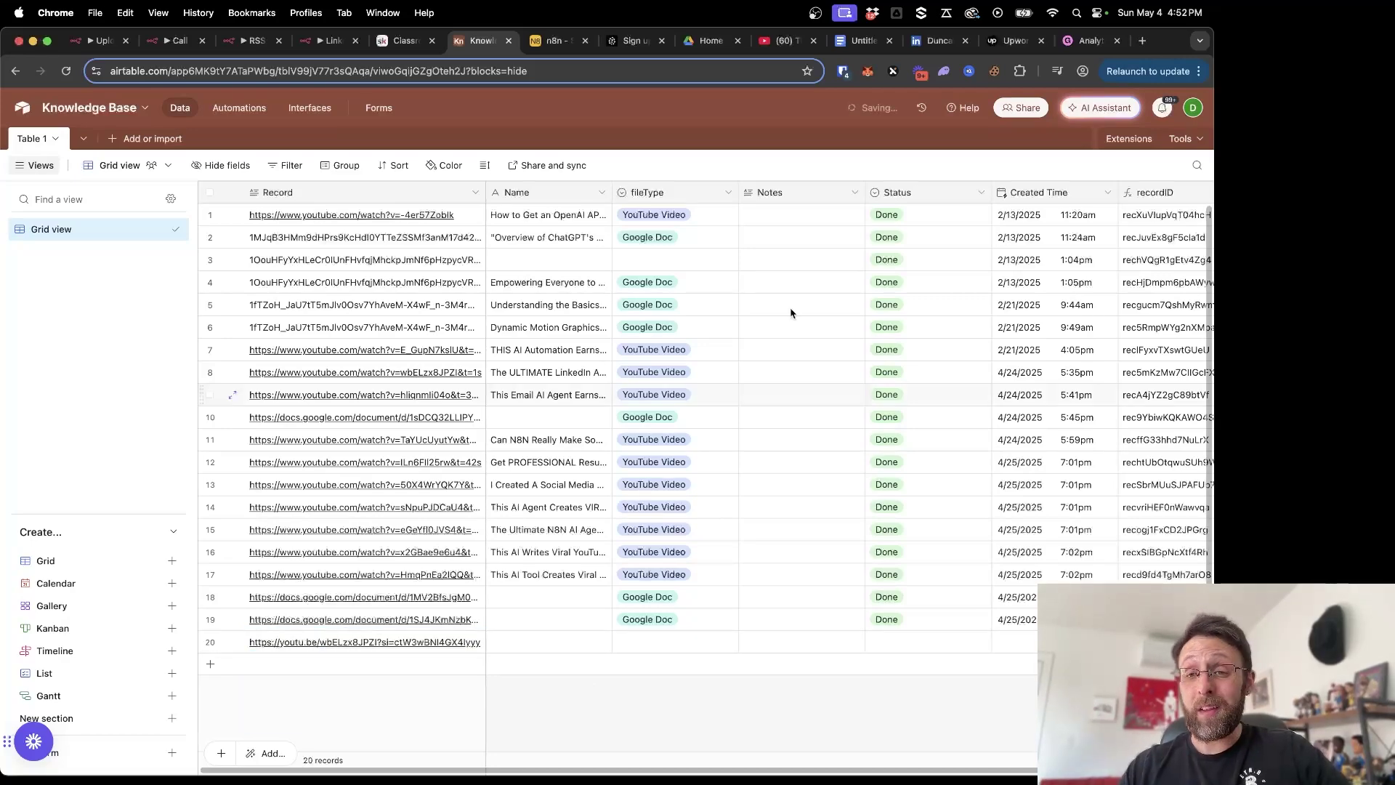
Copy the whole About section from the LinkedIn profile into the untitled Google Doc
left_click(926, 42)
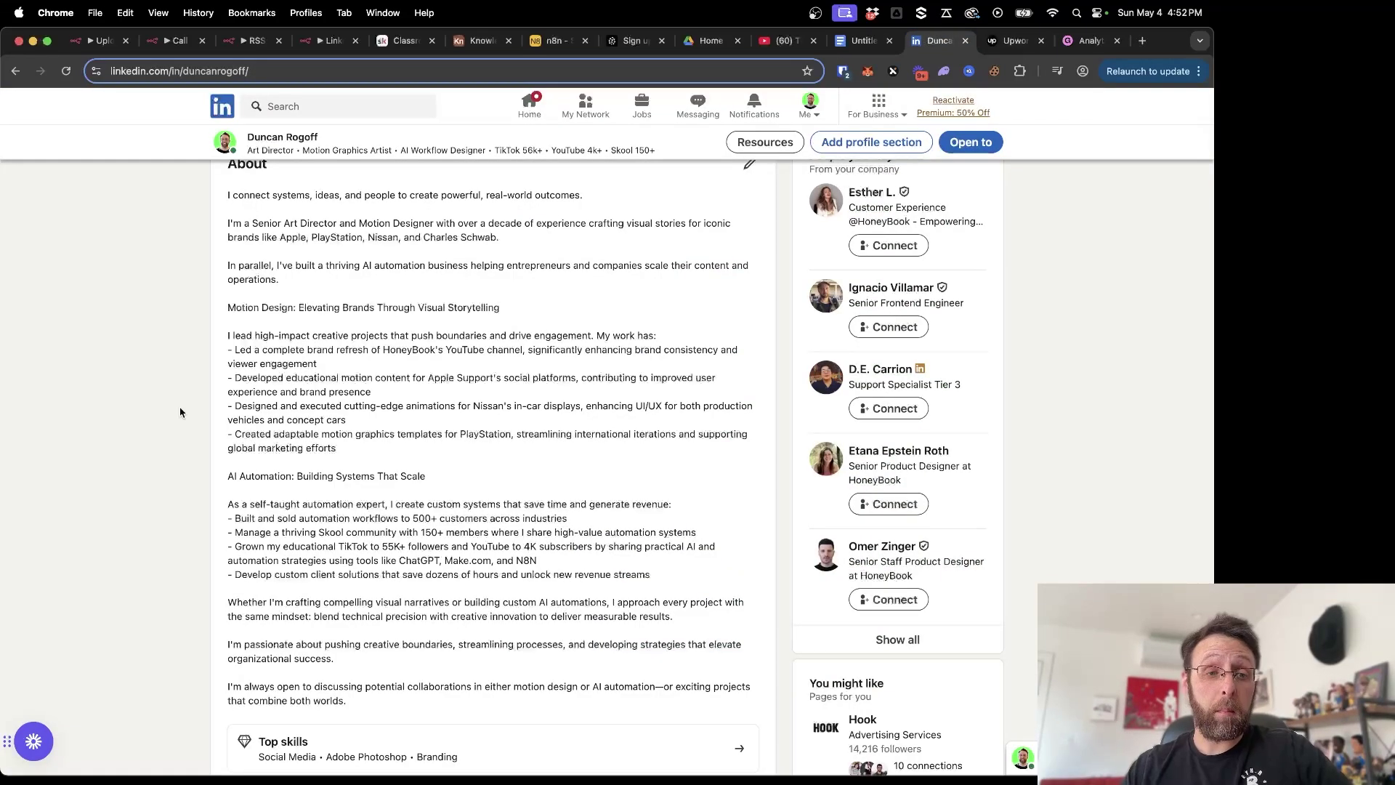
left_click_drag(219, 192, 454, 701)
key("super+c")
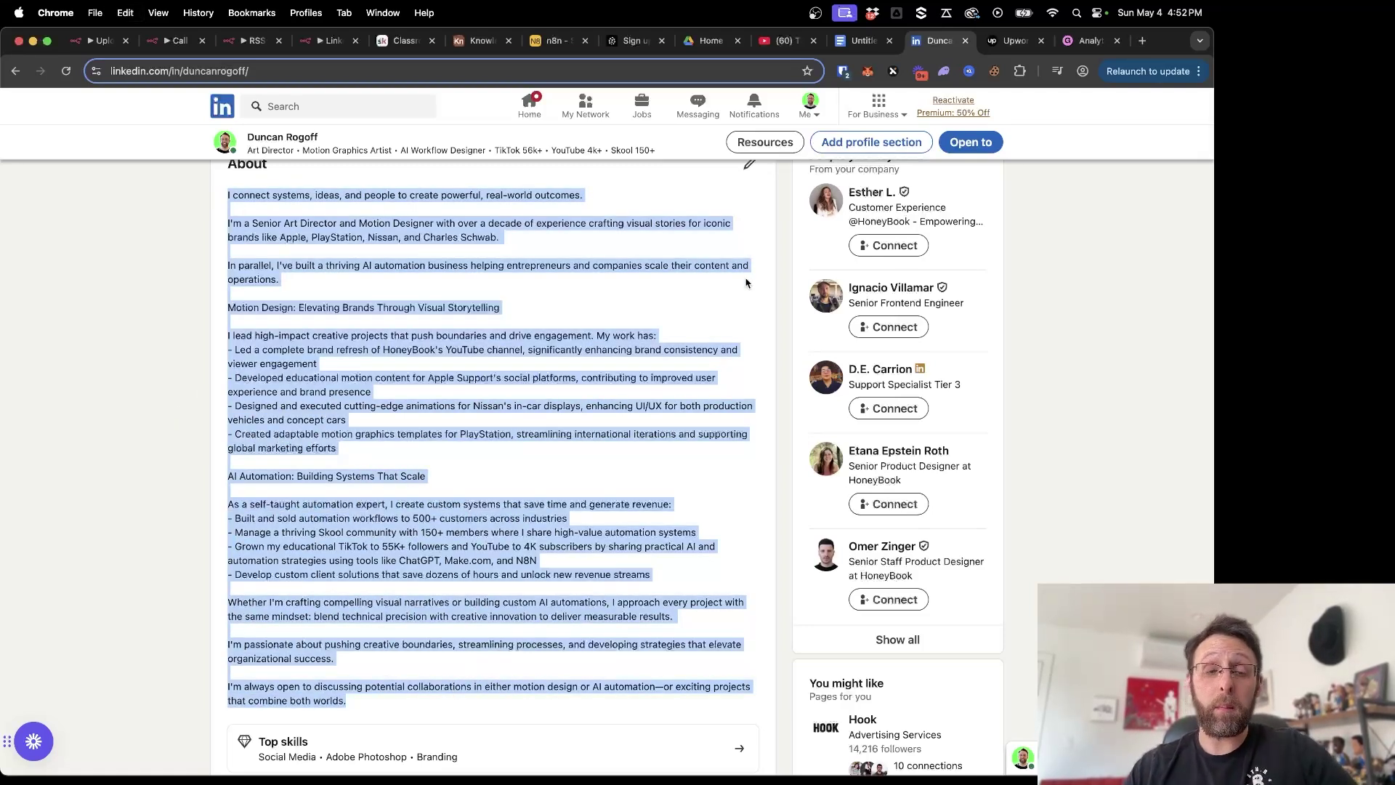
left_click(859, 41)
key("super+v")
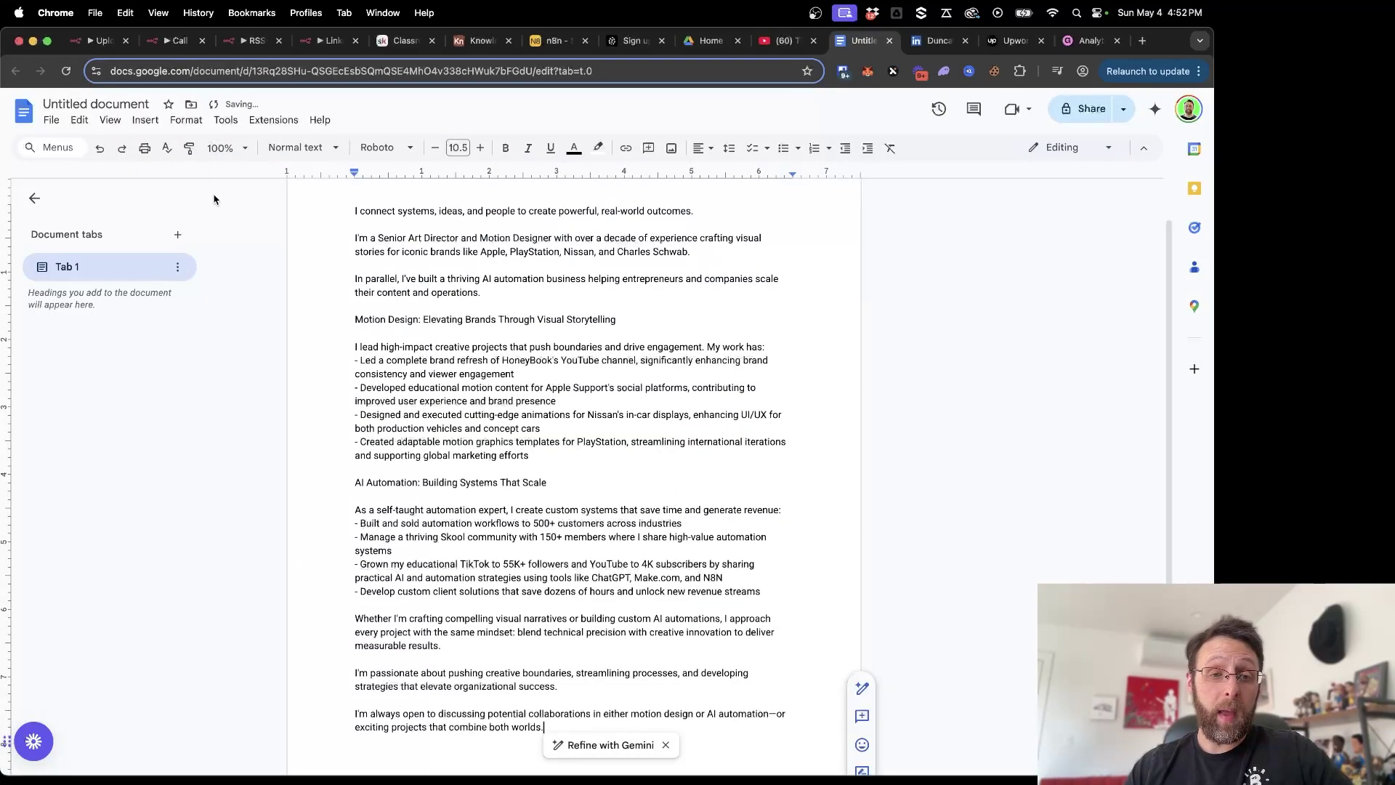
Title the document with the creator's name plus 'About', give anyone with the link Editor access, and copy the link
left_click(95, 103)
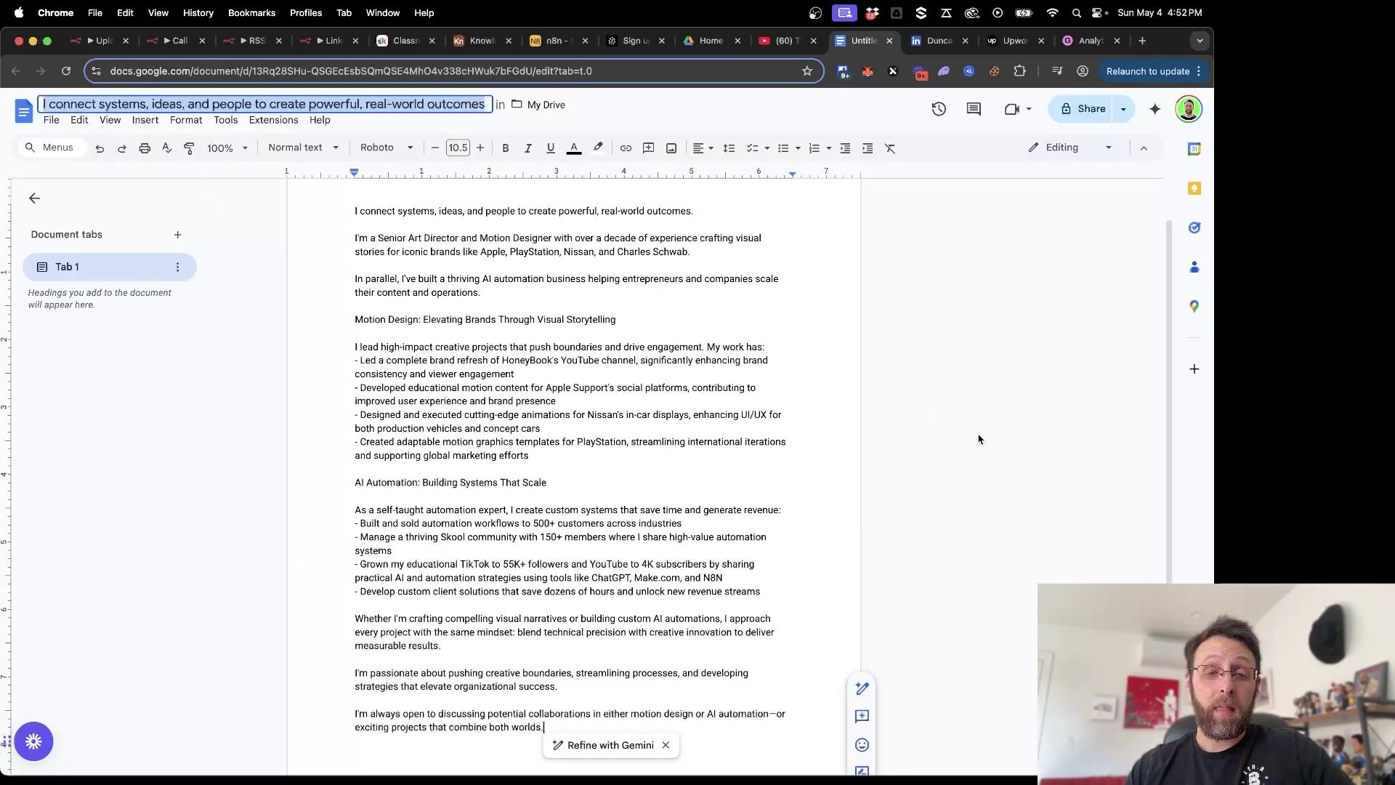
type("Duncan Rogoff About")
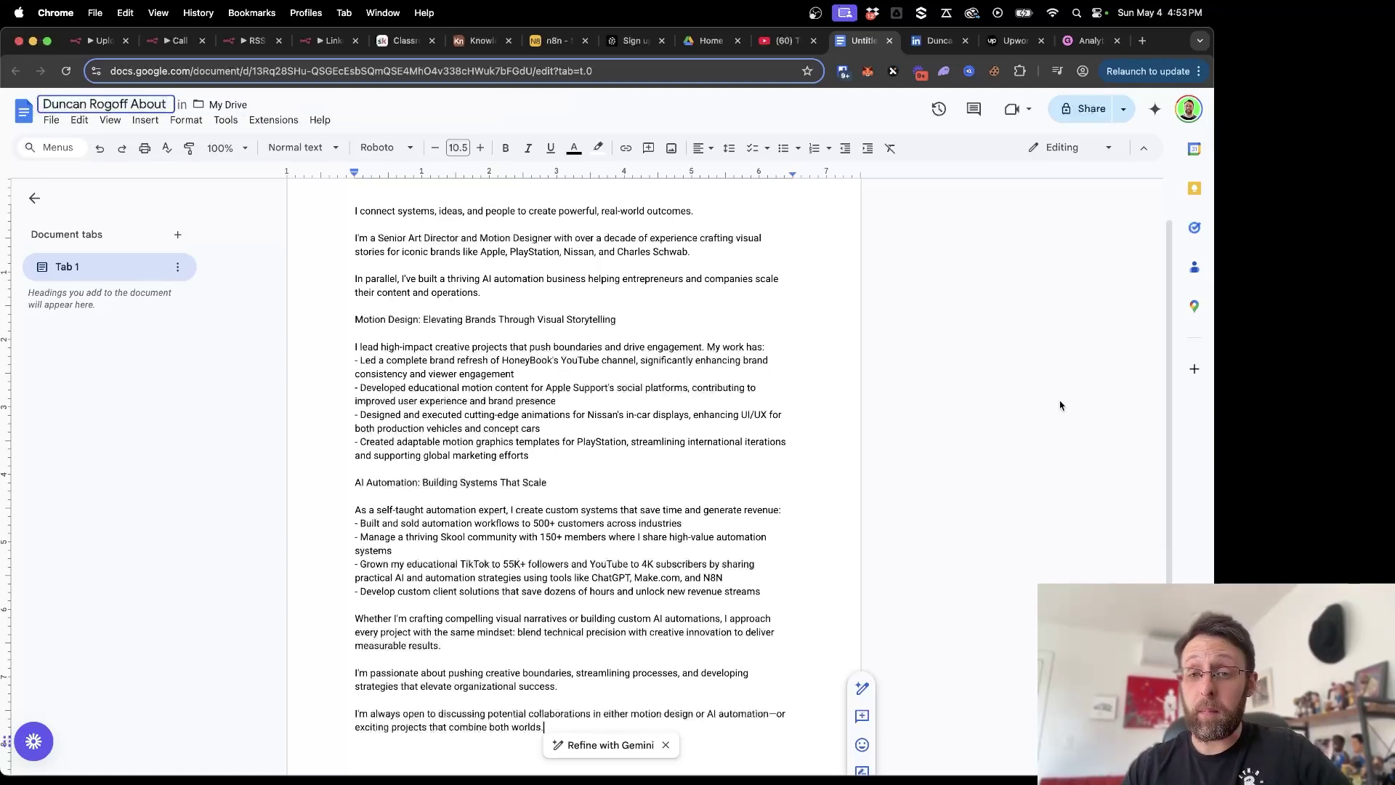
left_click(557, 401)
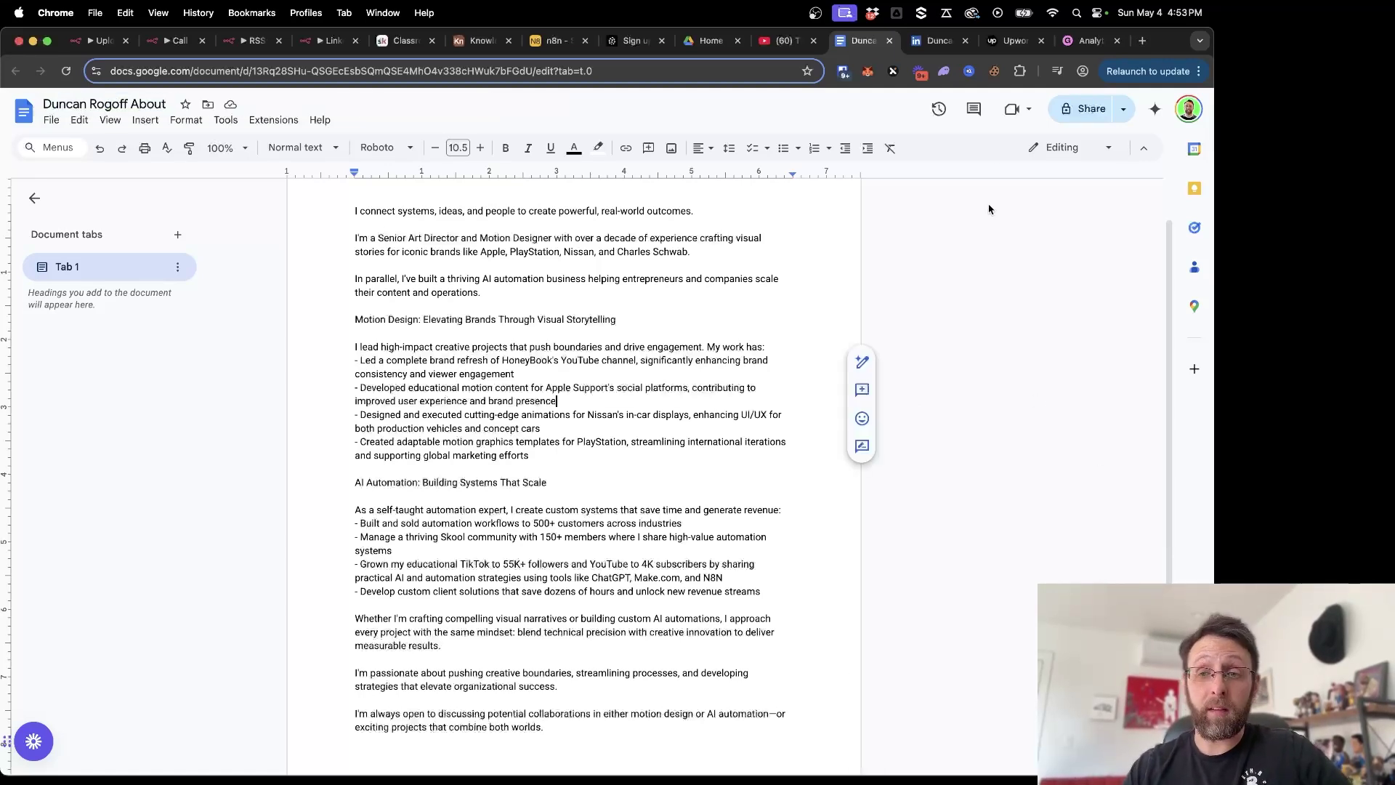
left_click(1067, 111)
left_click(519, 491)
left_click(530, 553)
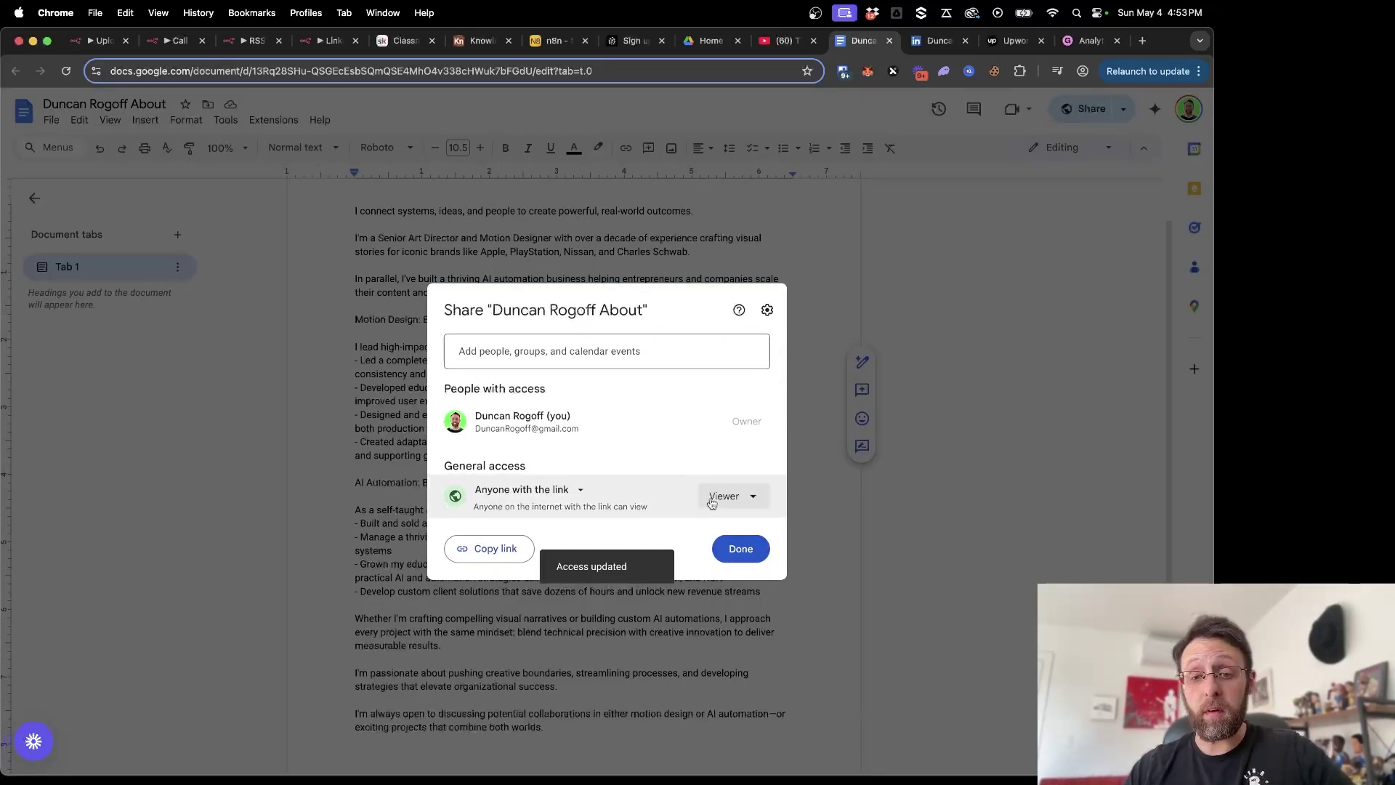
left_click(718, 498)
left_click(676, 617)
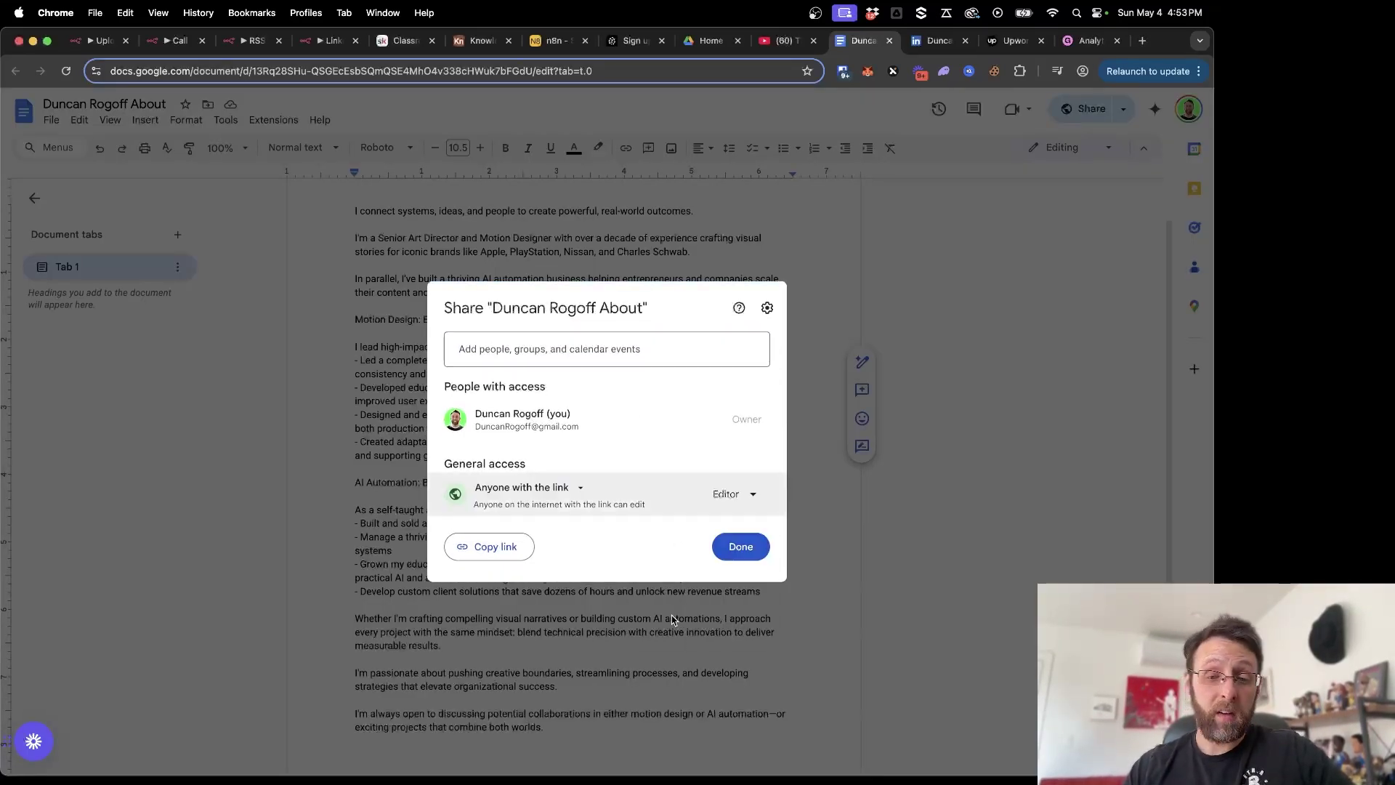
left_click(489, 547)
left_click(741, 548)
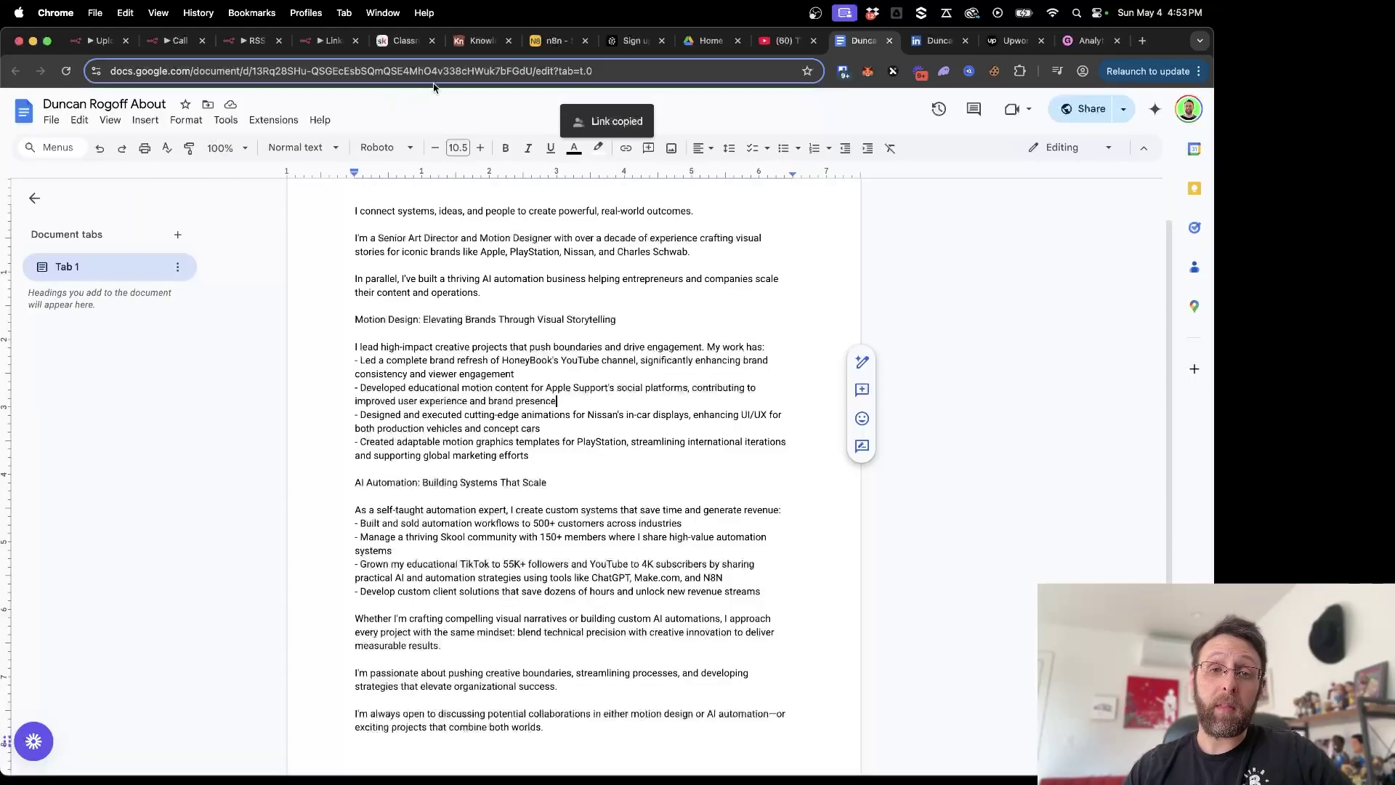
Paste the document link into a new 21st record of the Airtable Knowledge Base table
left_click(480, 41)
left_click(309, 664)
double_click(309, 663)
key("cmd+v")
left_click(614, 723)
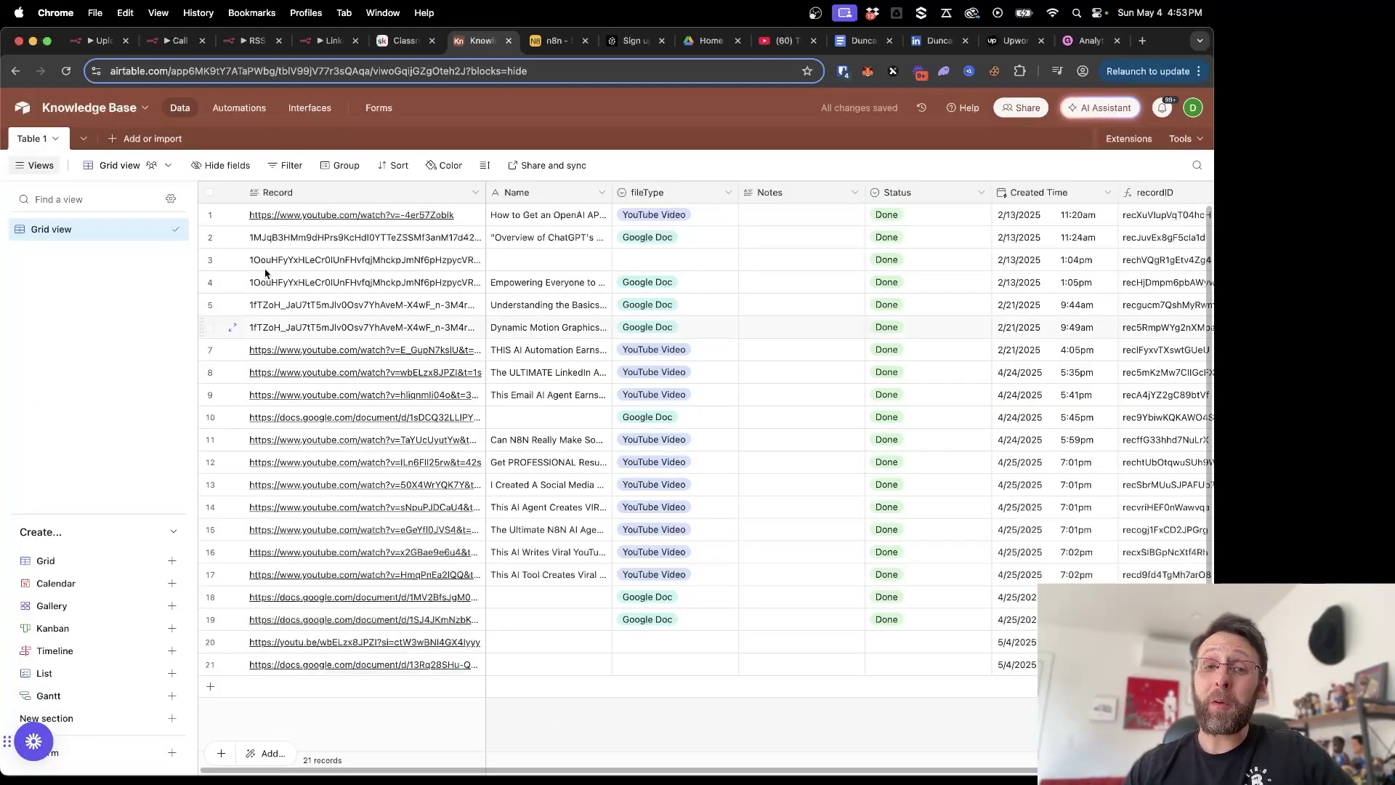
left_click(98, 41)
mouse_move(274, 391)
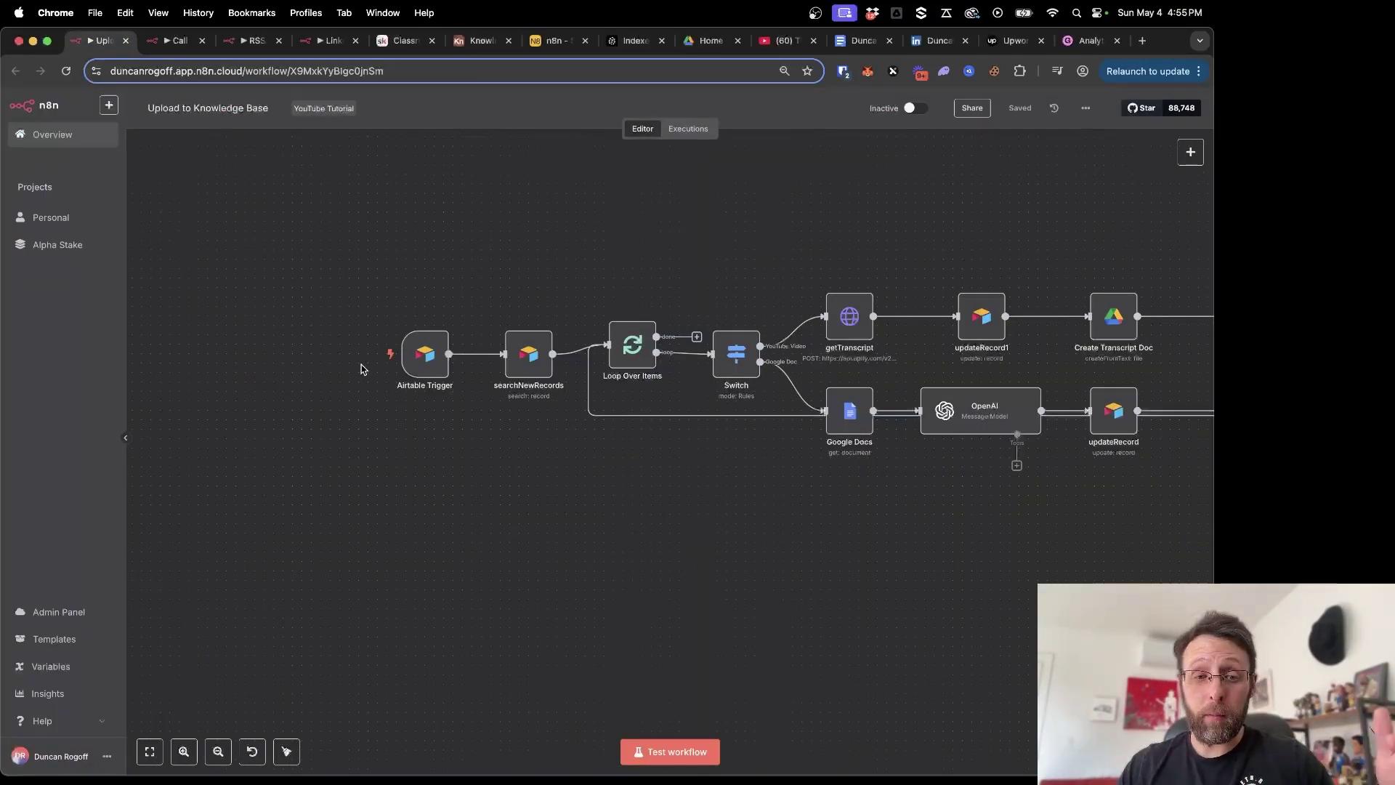
Test-run the Upload to Knowledge Base workflow from its Airtable Trigger, then check Pinecone's two 1536-dimension indexes
left_click(362, 354)
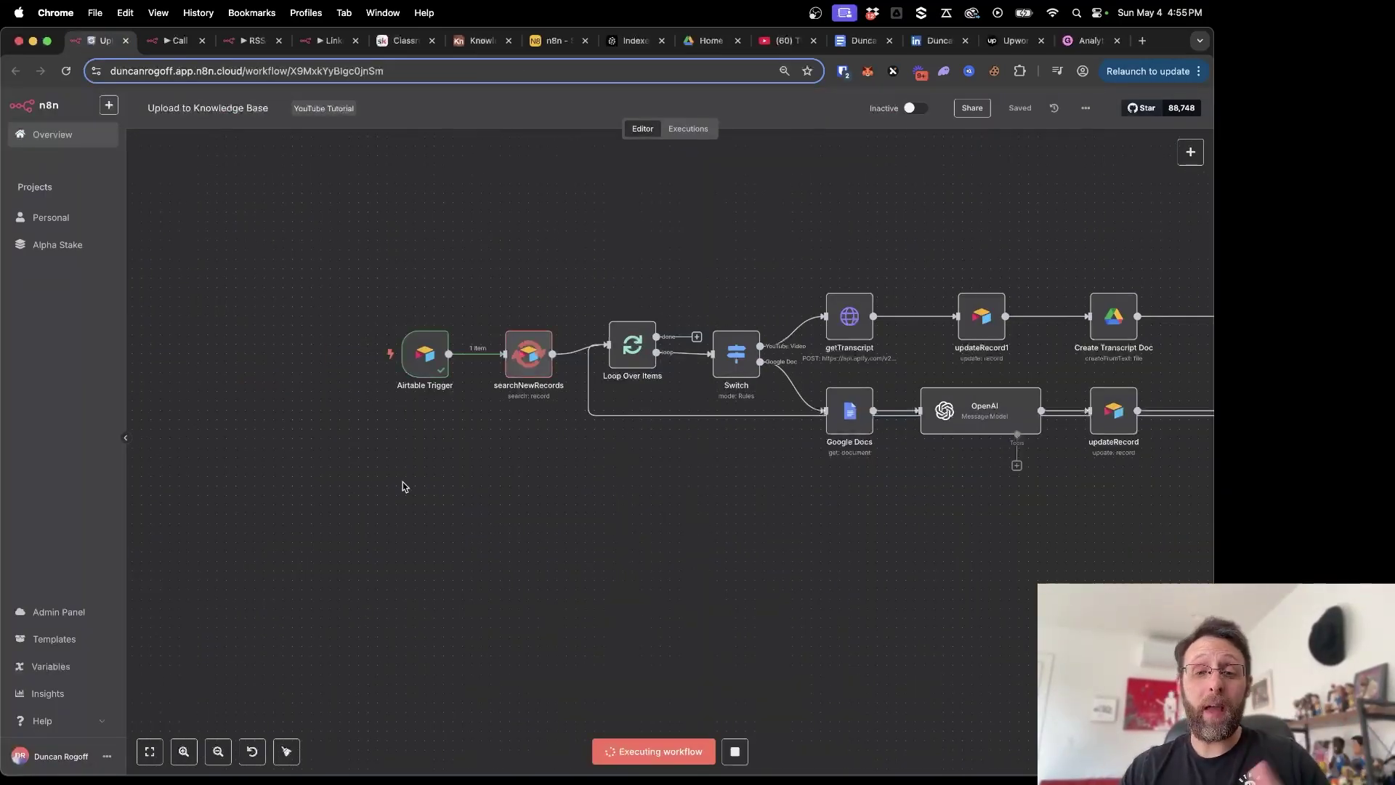
scroll(402, 482, "right", 10)
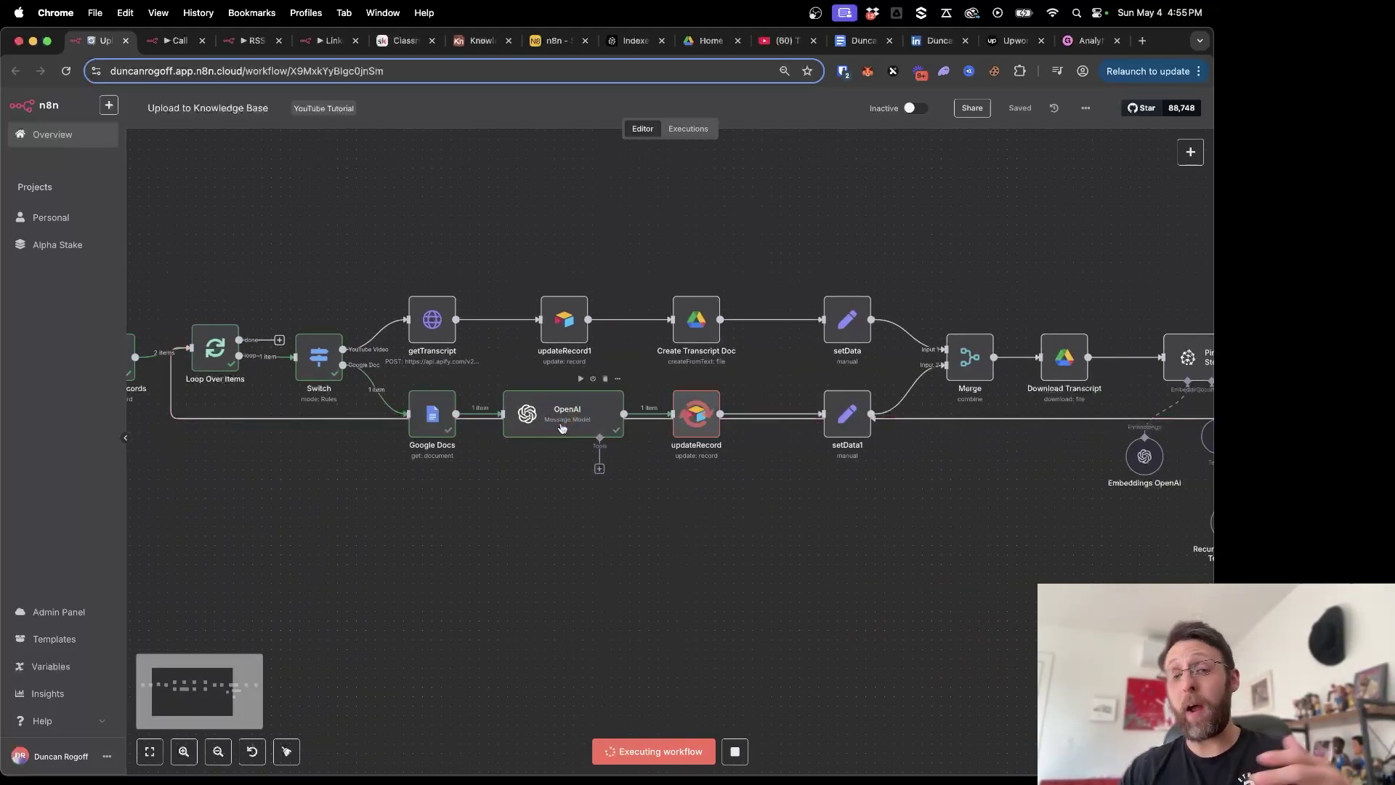
scroll(748, 260, "right", 5)
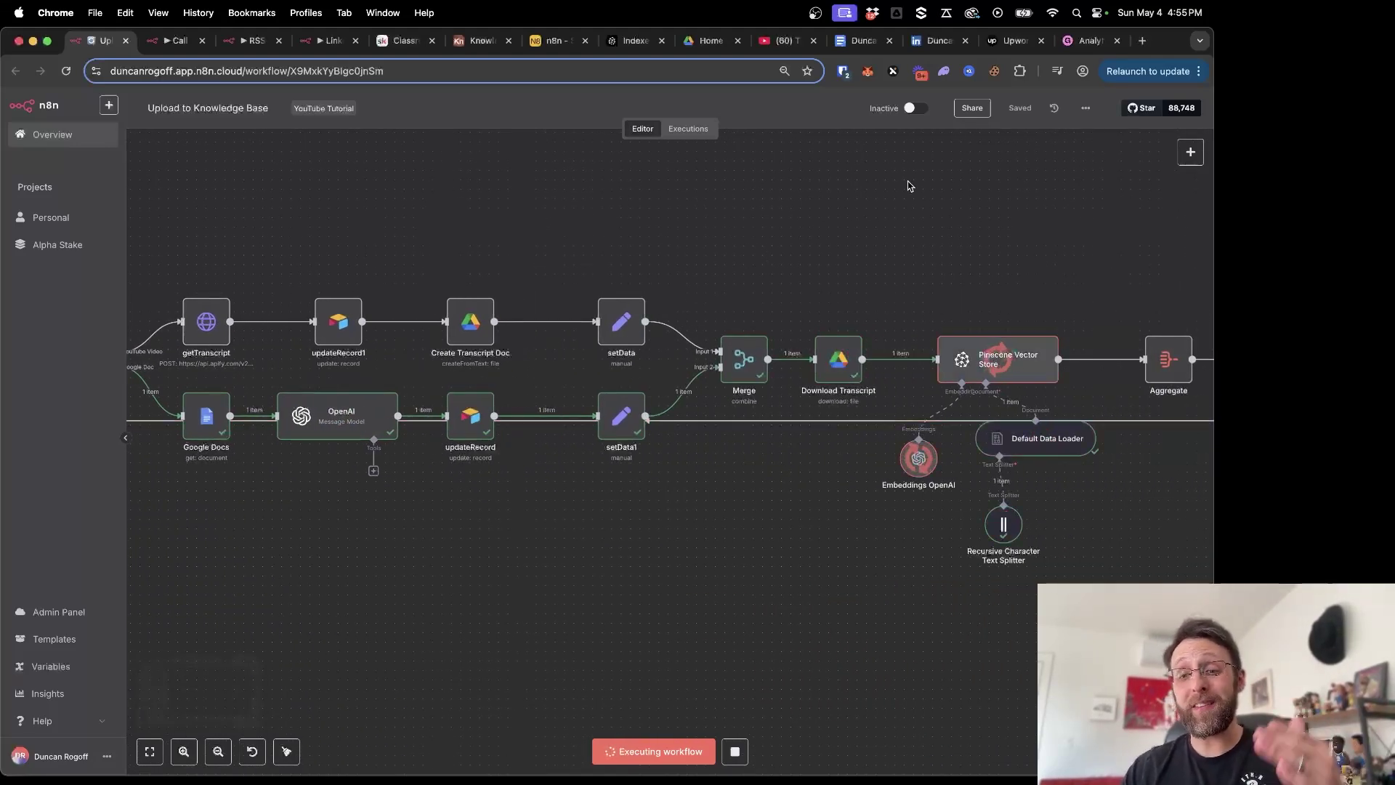
left_click(624, 44)
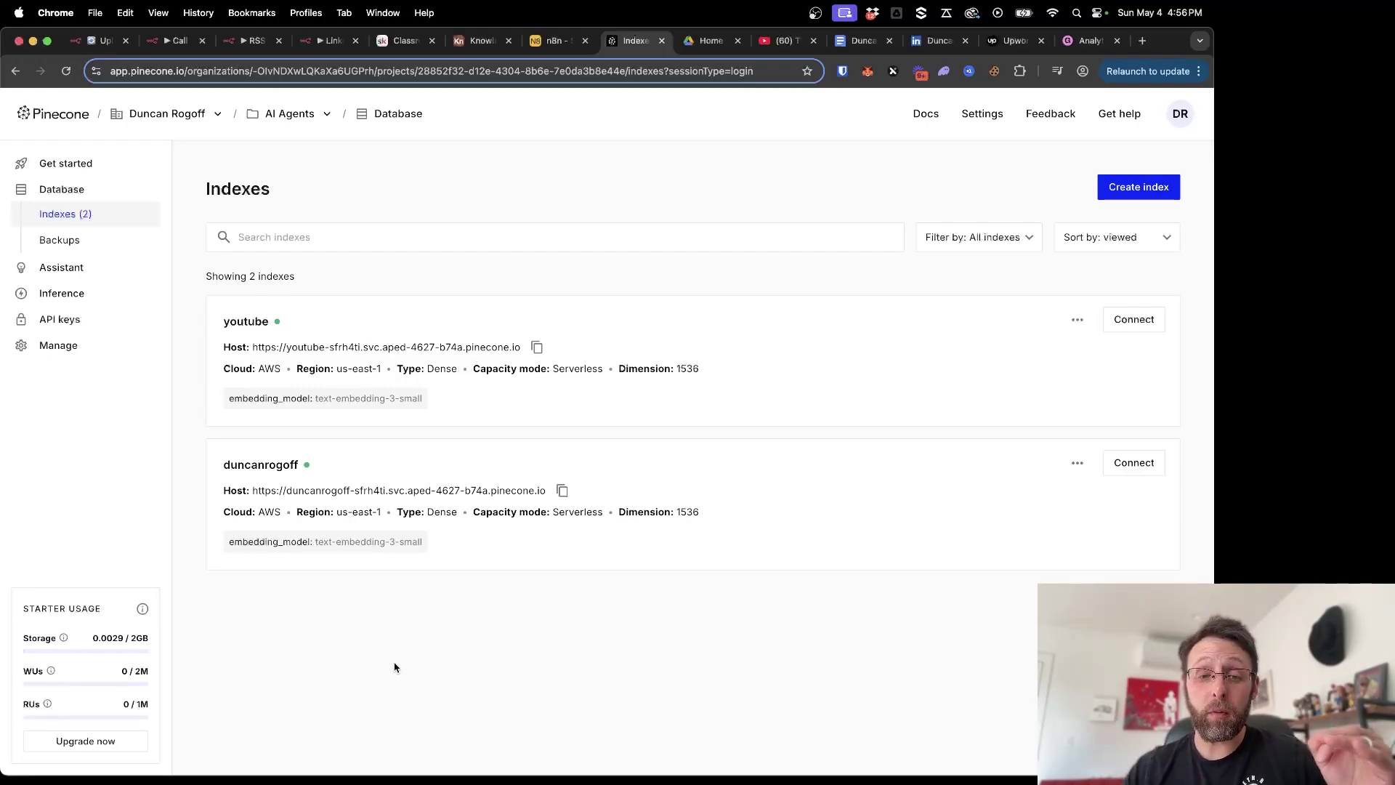
Browse the personal index's 368 records of YouTube video titles and transcripts, then return to n8n
left_click(667, 499)
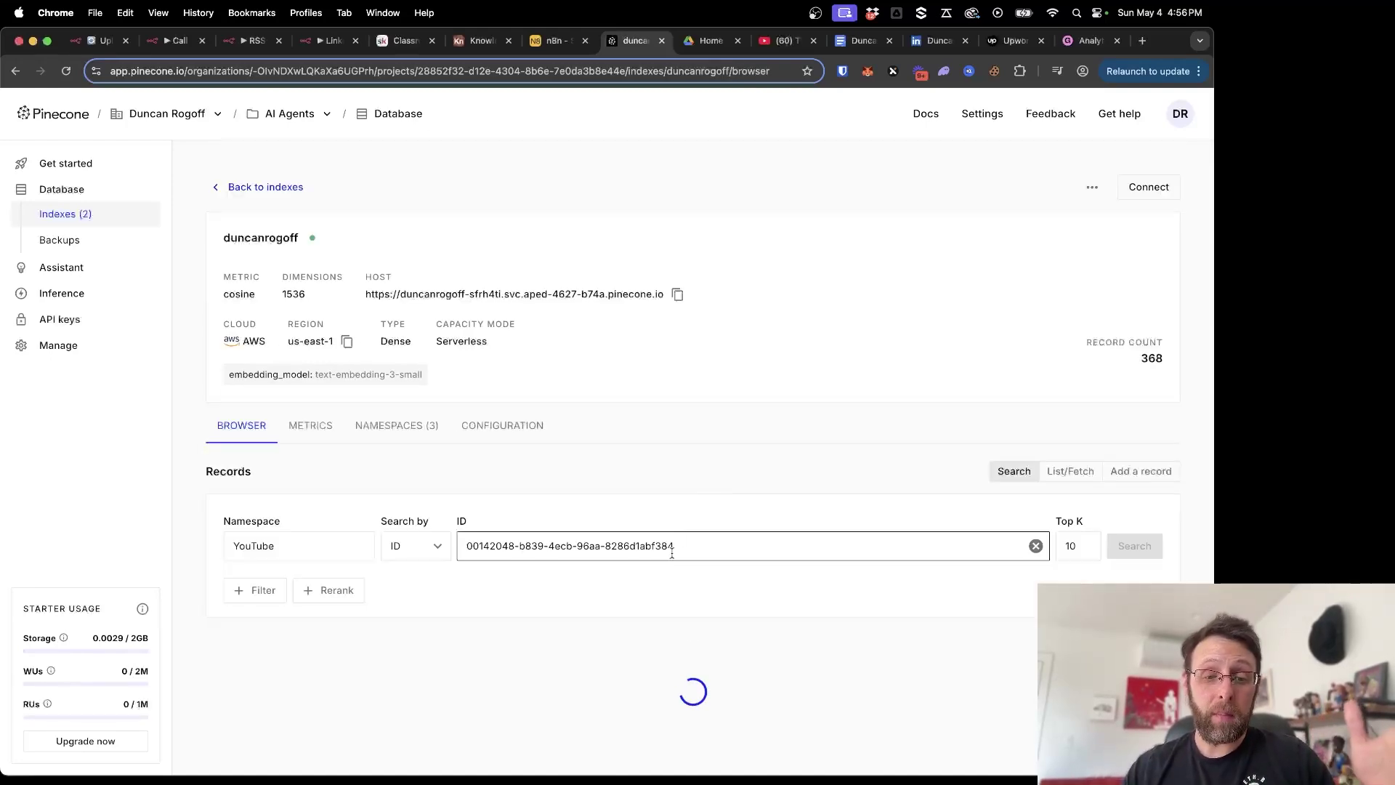
scroll(647, 596, "down", 3)
scroll(439, 552, "down", 5)
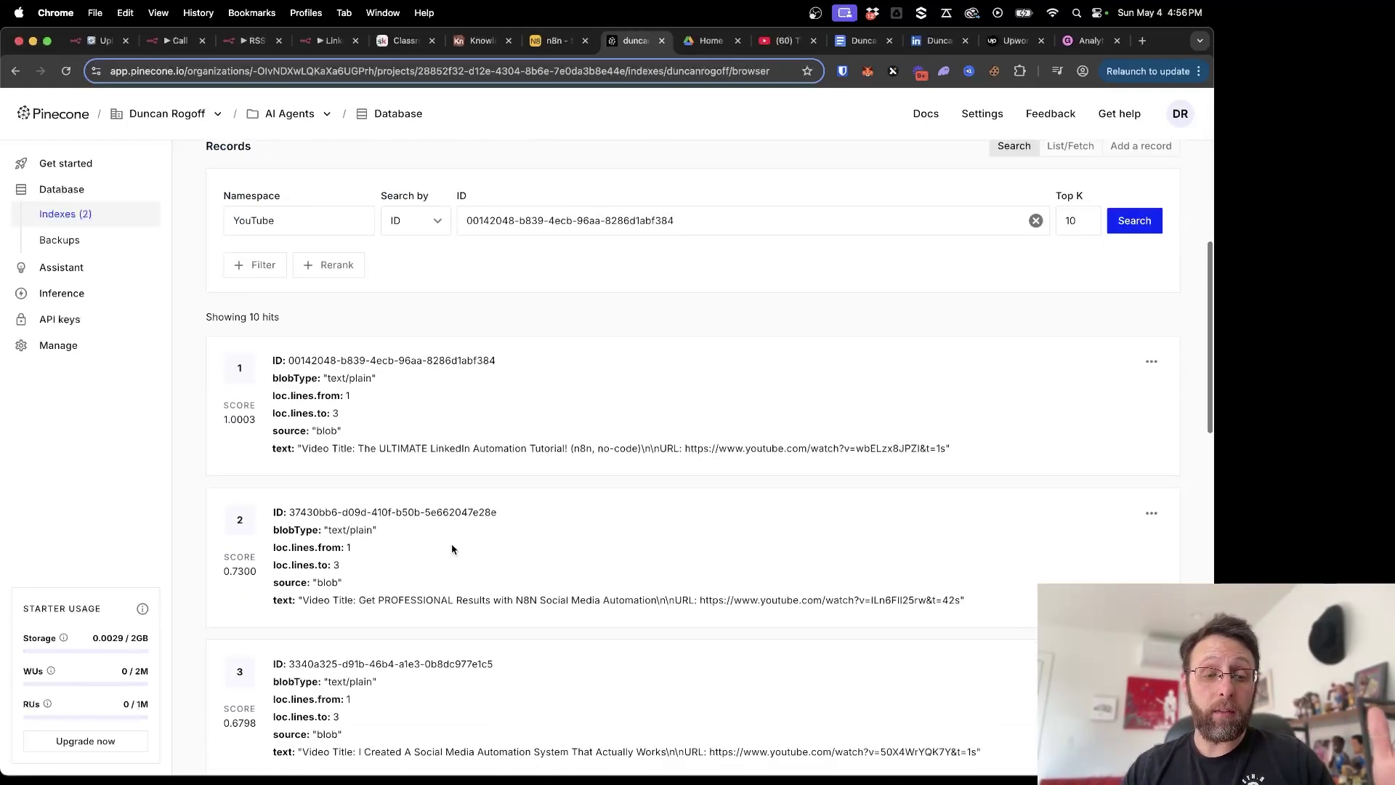
scroll(614, 465, "down", 3)
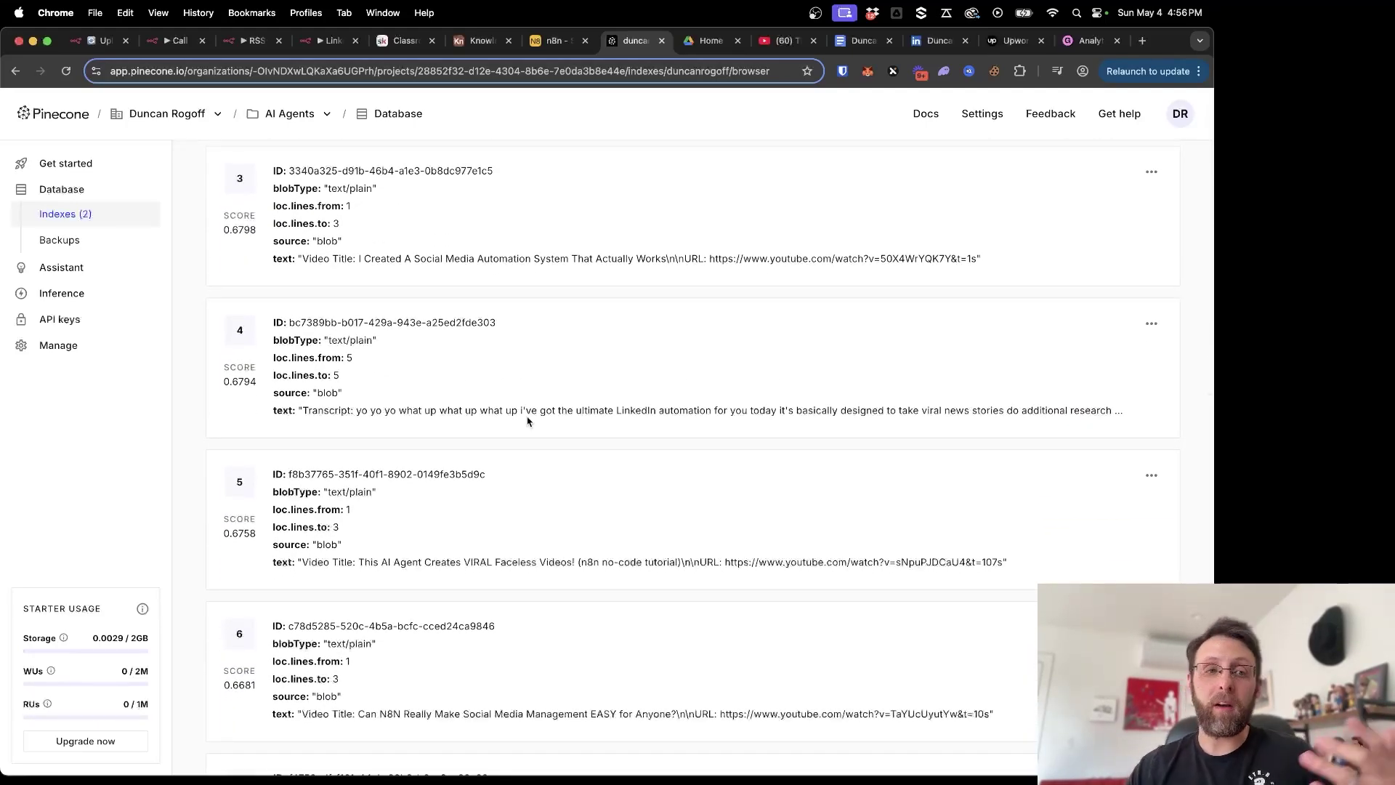
left_click(102, 41)
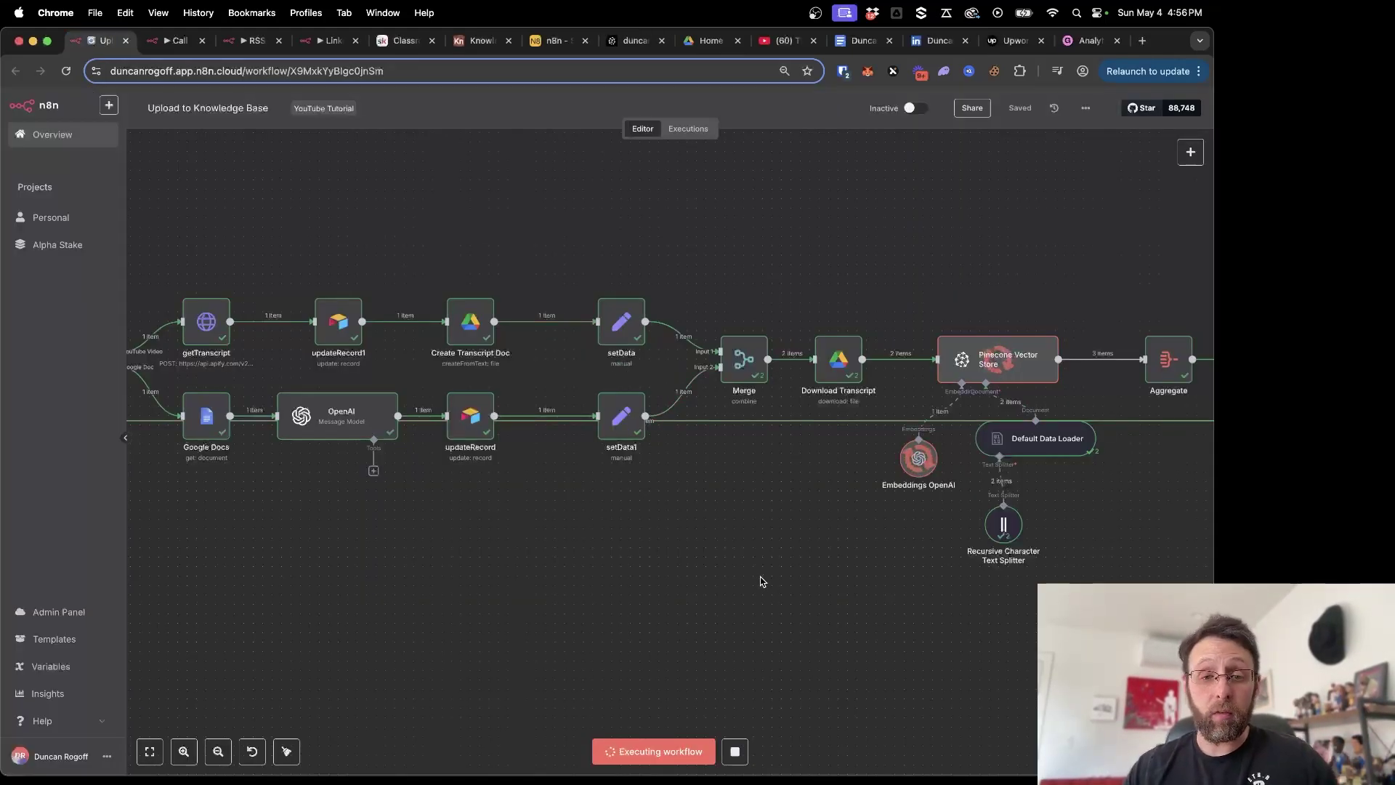
Follow the upload workflow's execution to completion, then bring up the Call Knowledge Base workflow's chat
scroll(761, 580, "left", 5)
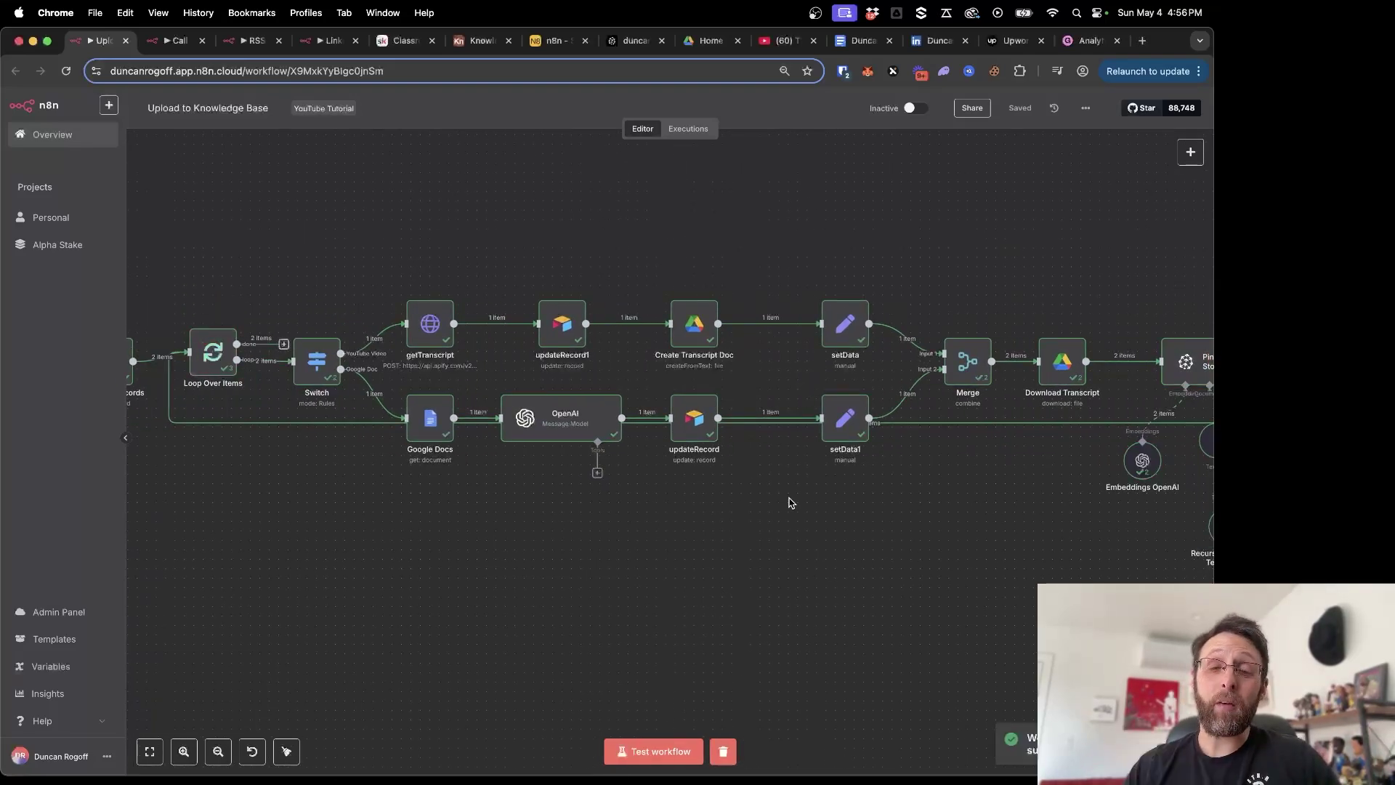
scroll(895, 250, "right", 7)
scroll(895, 246, "right", 1)
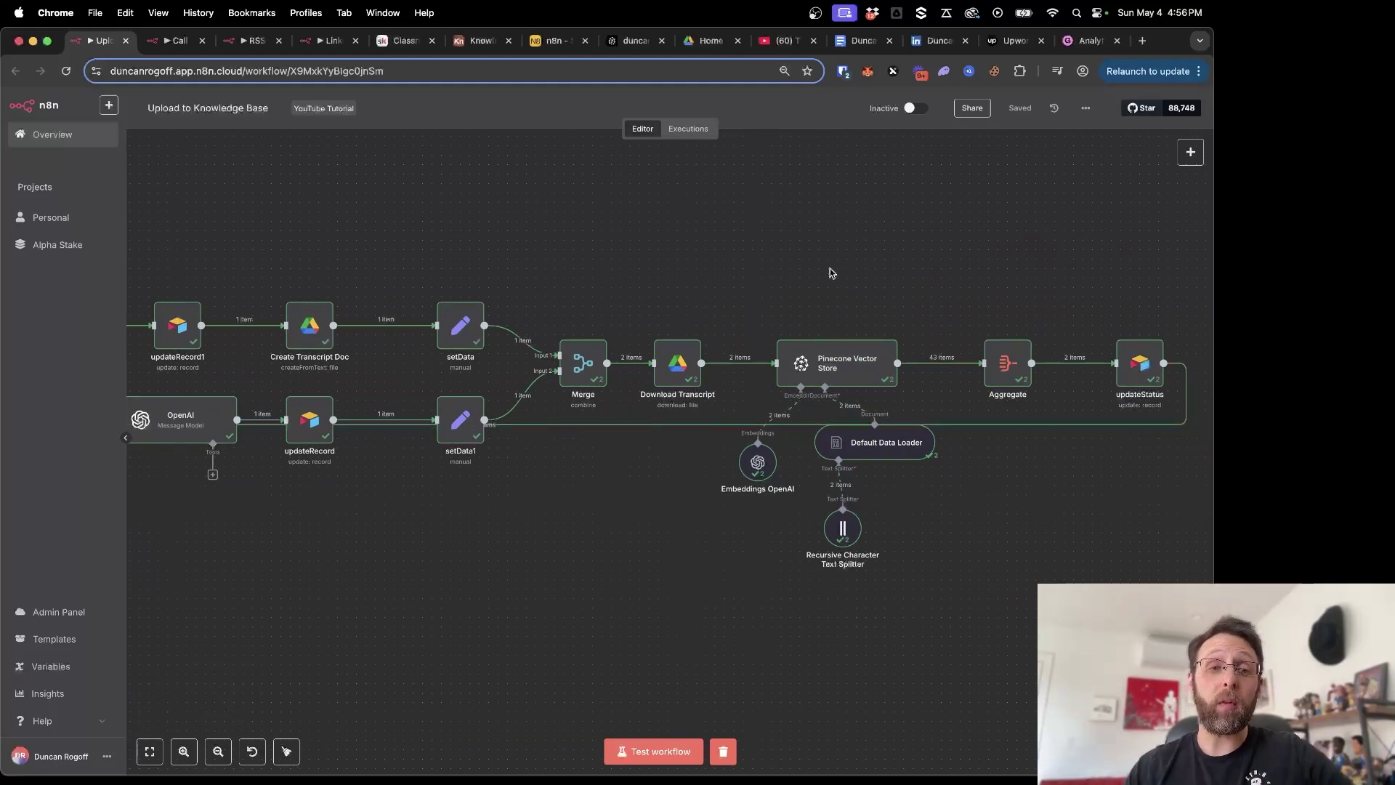
left_click(174, 40)
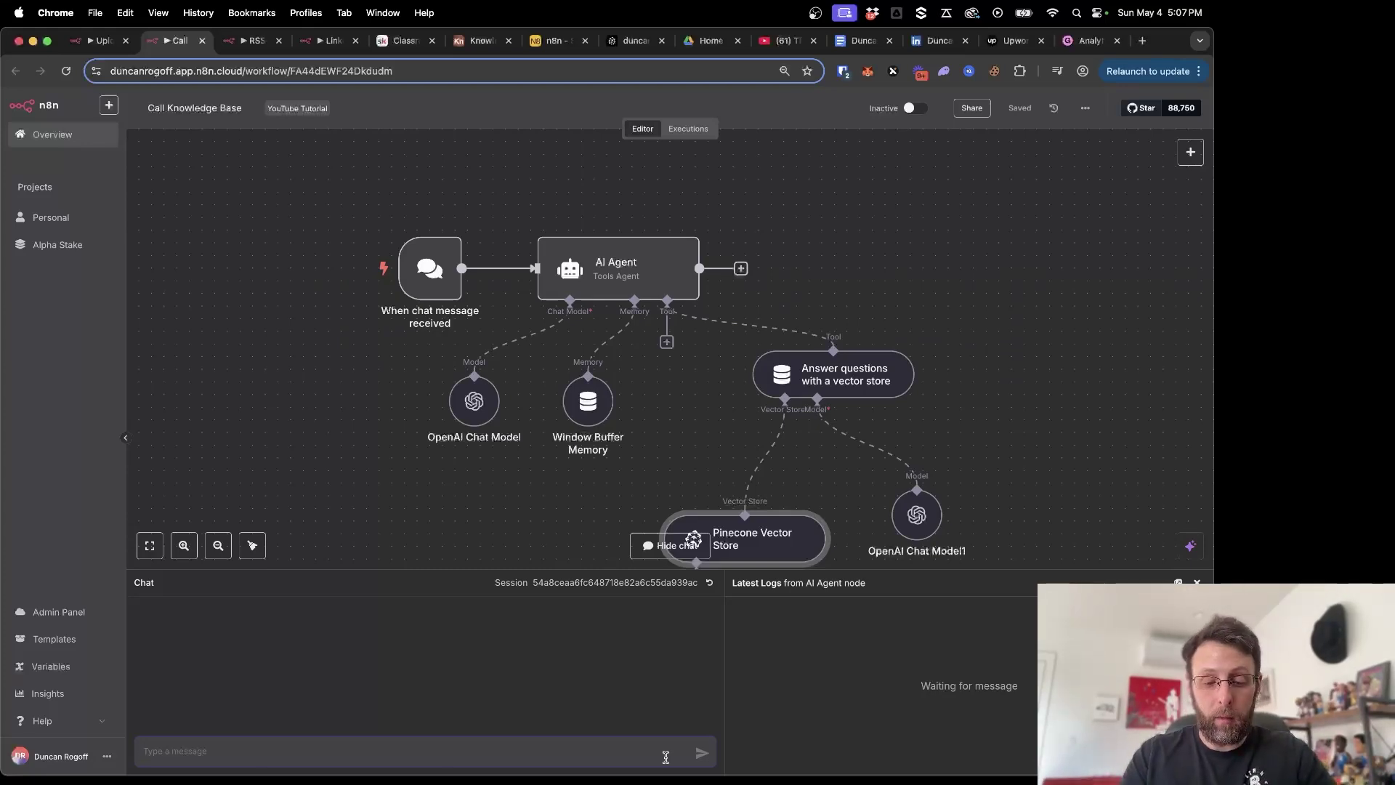
Ask the chat agent what brands the creator has worked for
left_click(666, 757)
type("what are some of the br")
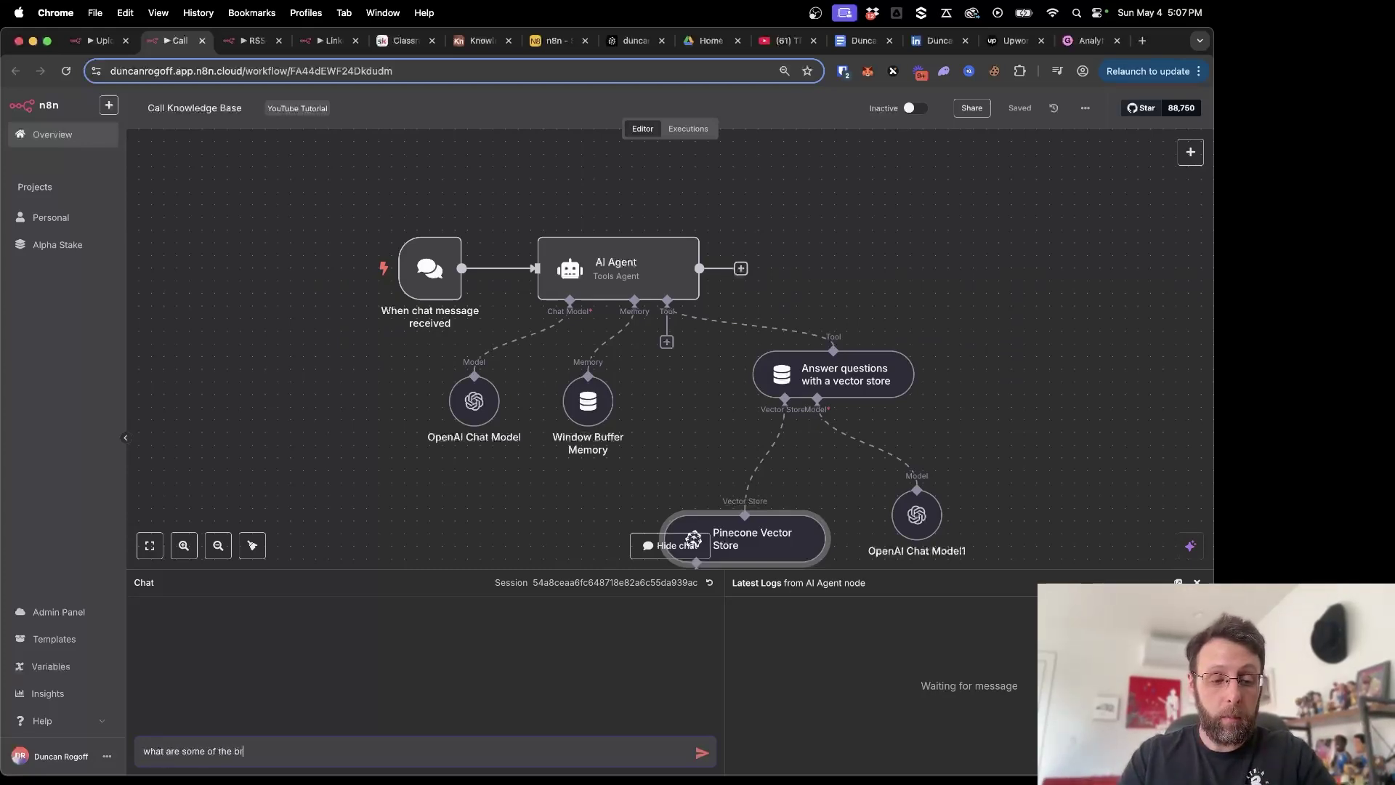
type("ands duncan has worked for")
key("Return")
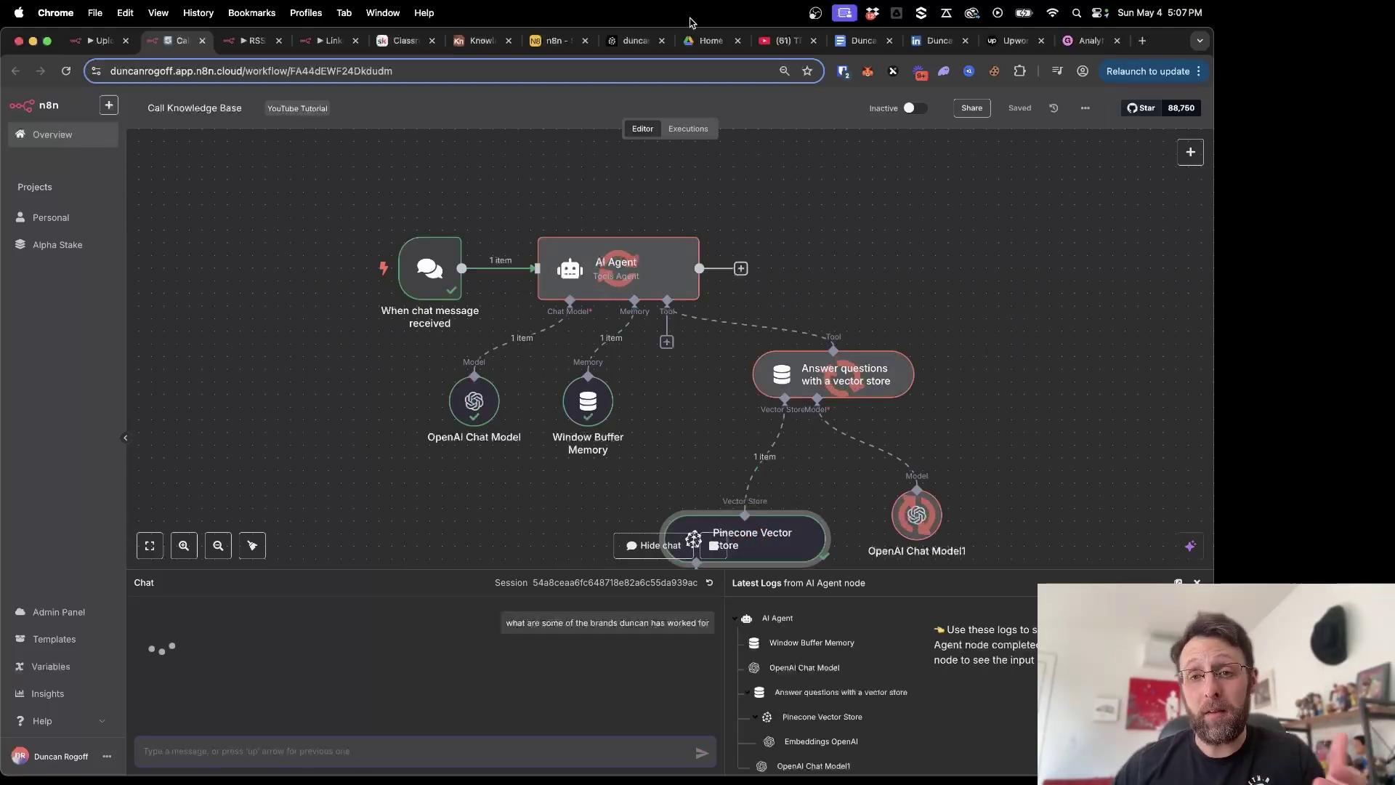
left_click(864, 45)
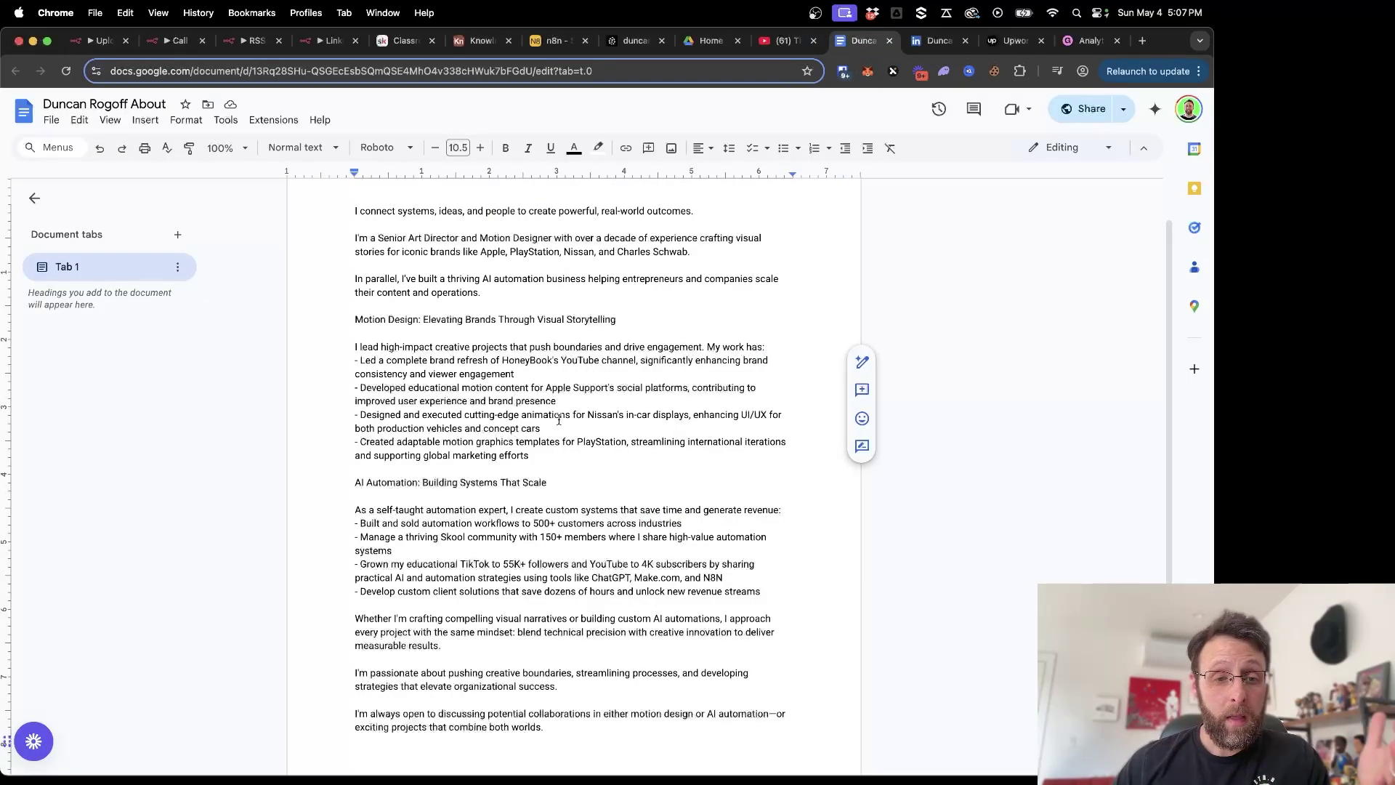
left_click_drag(350, 233, 731, 242)
left_click(604, 242)
left_click_drag(424, 252, 583, 251)
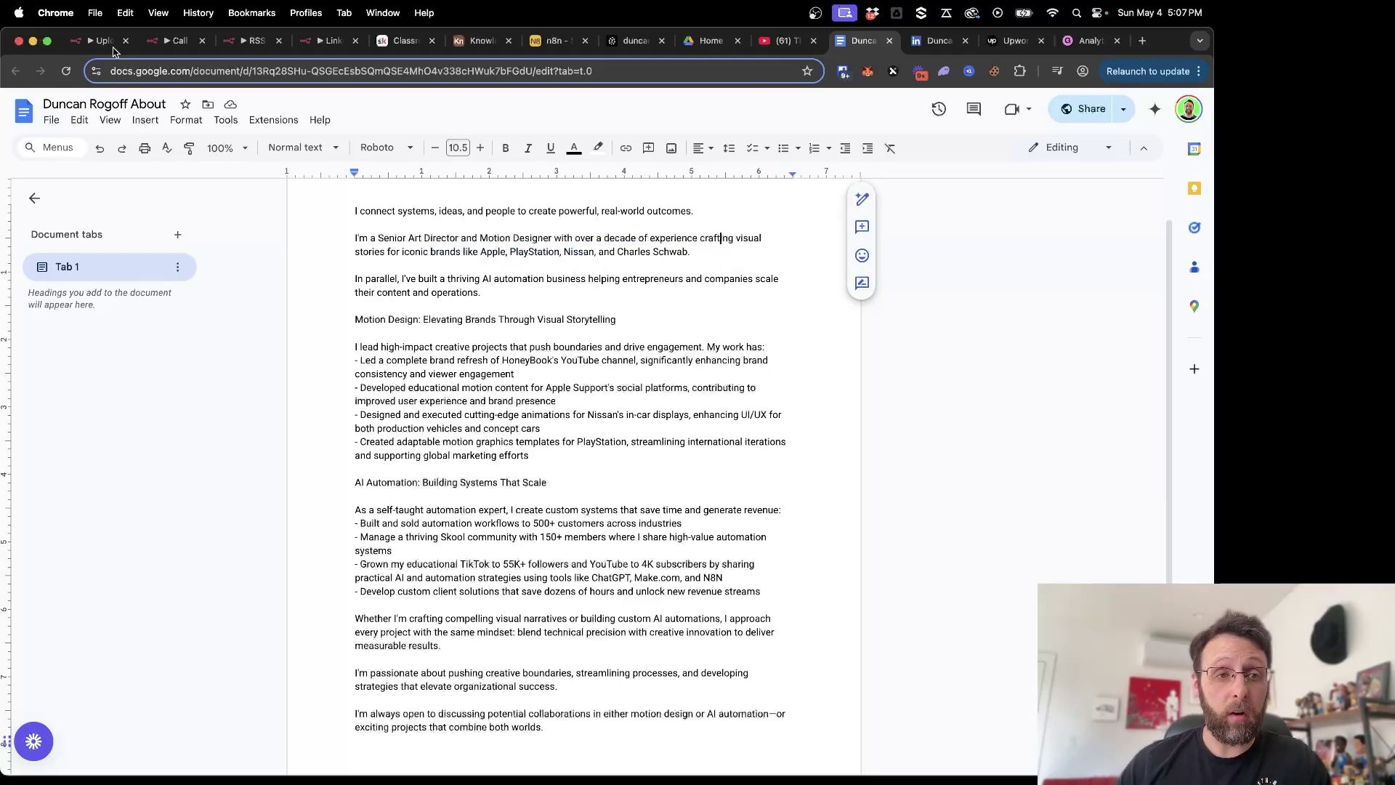
Review the list of brands in the agent's chat reply, highlighting them
left_click(153, 45)
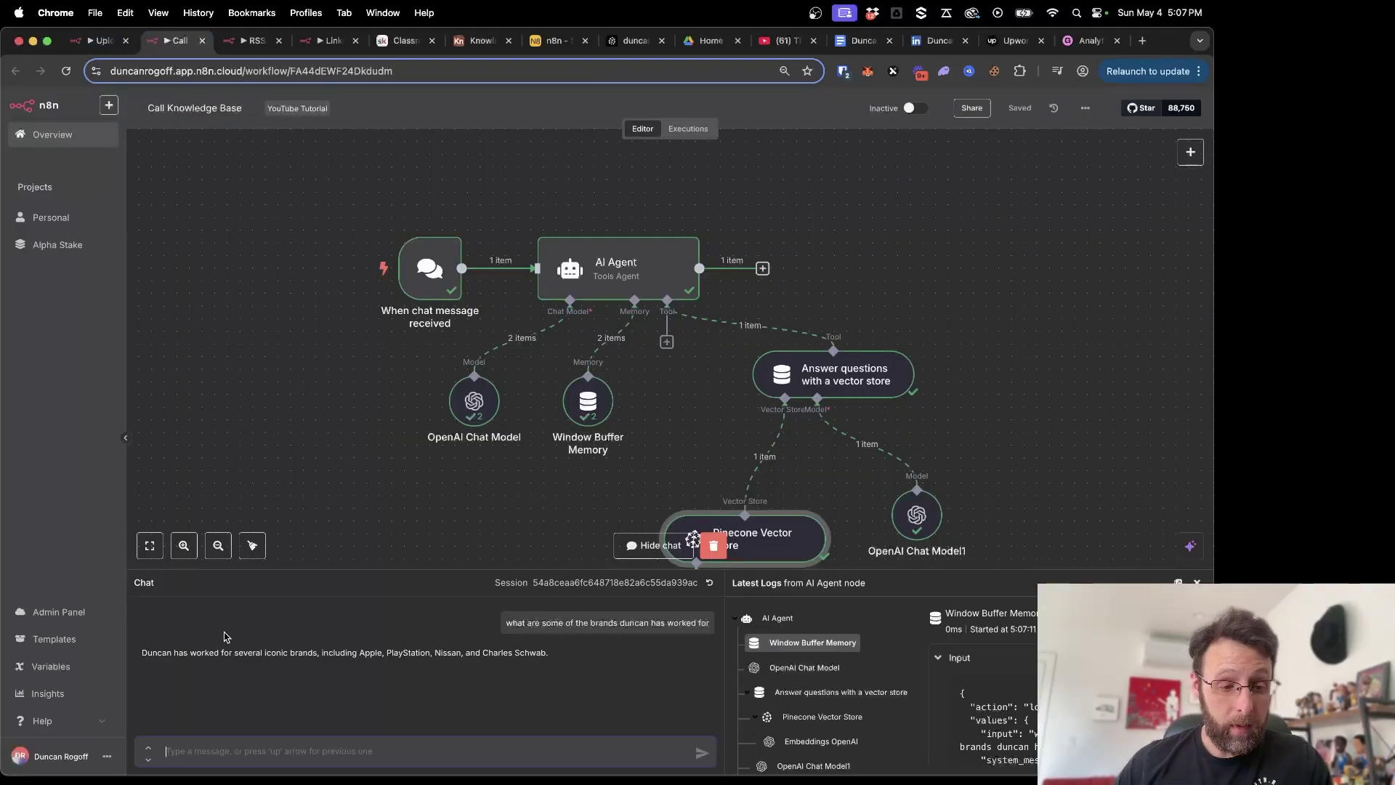
left_click_drag(209, 652, 484, 653)
left_click(295, 662)
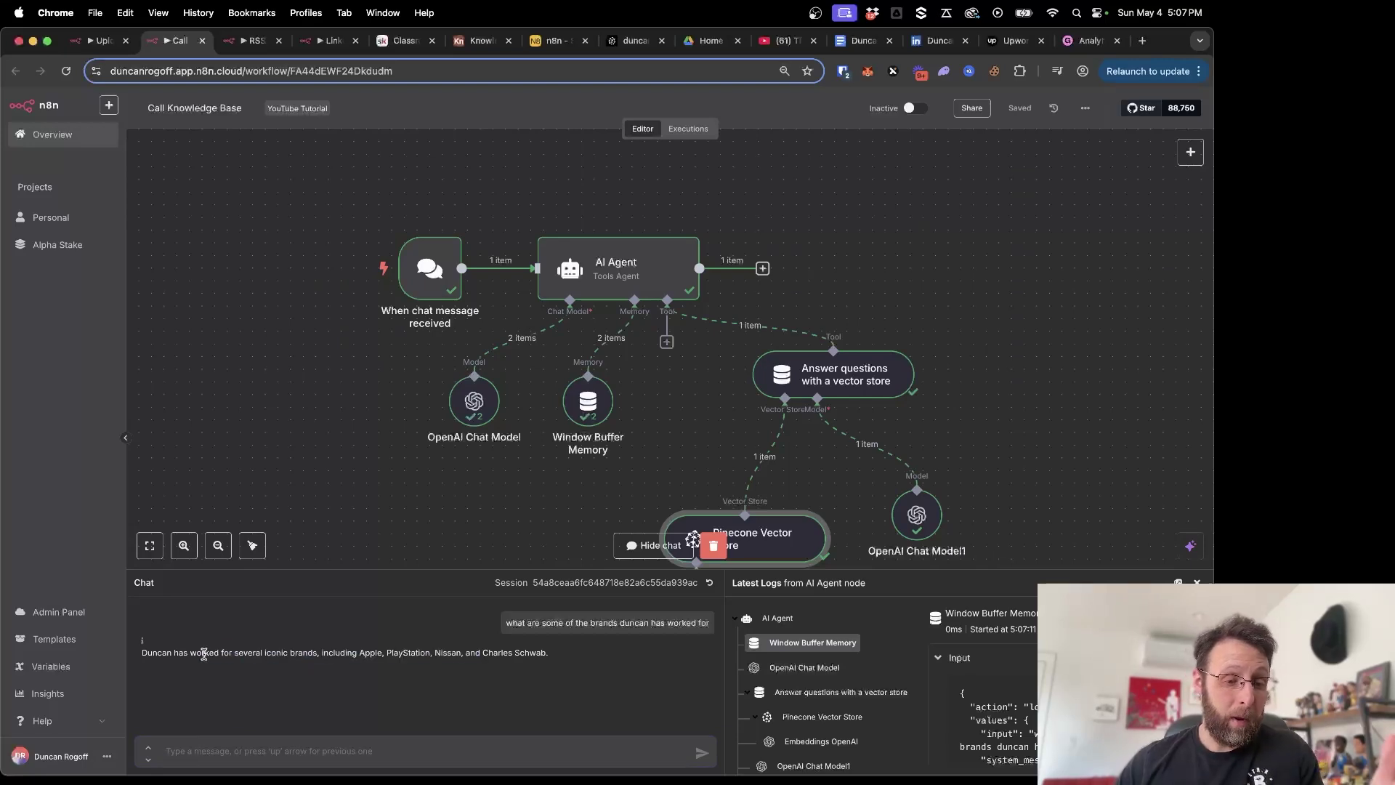
left_click_drag(203, 653, 513, 654)
left_click(505, 673)
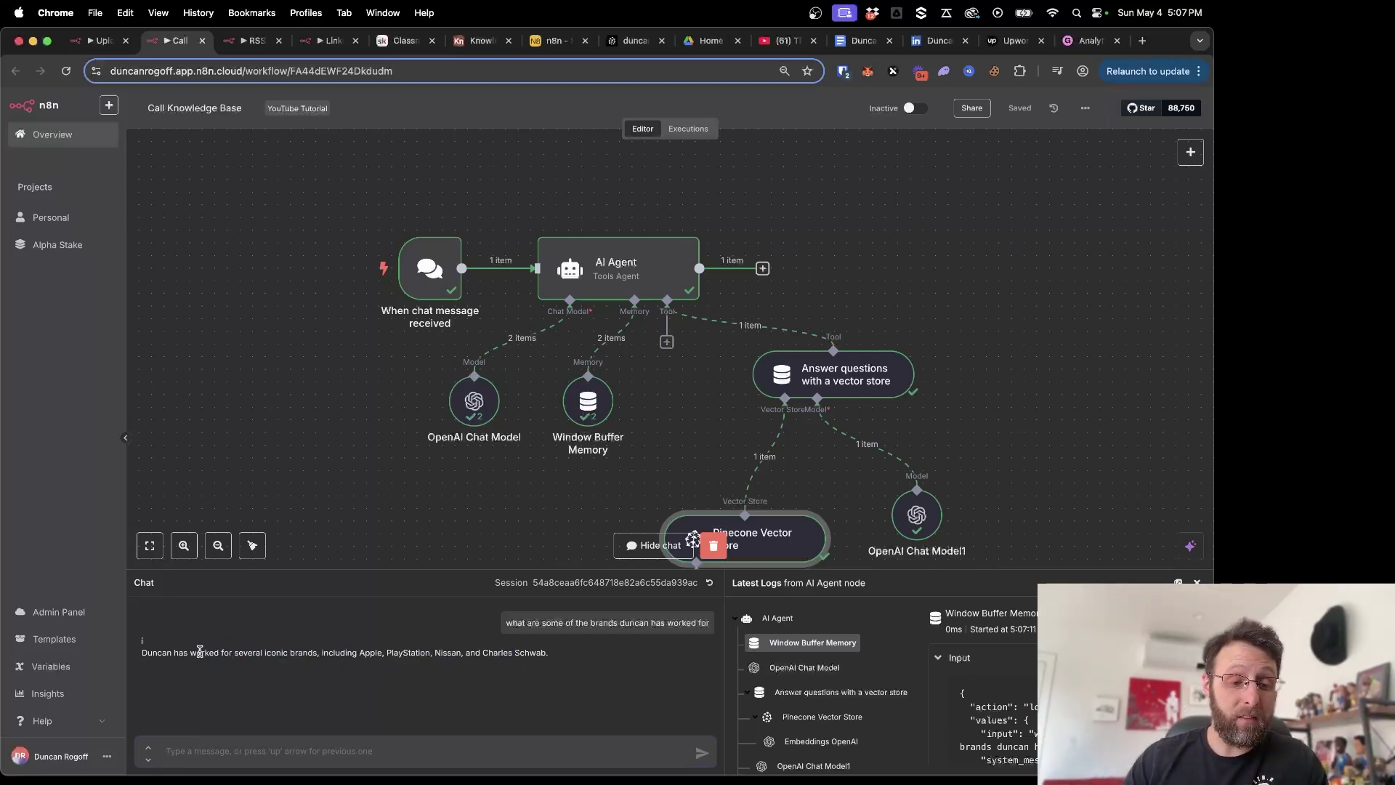
left_click_drag(202, 652, 490, 654)
left_click(270, 459)
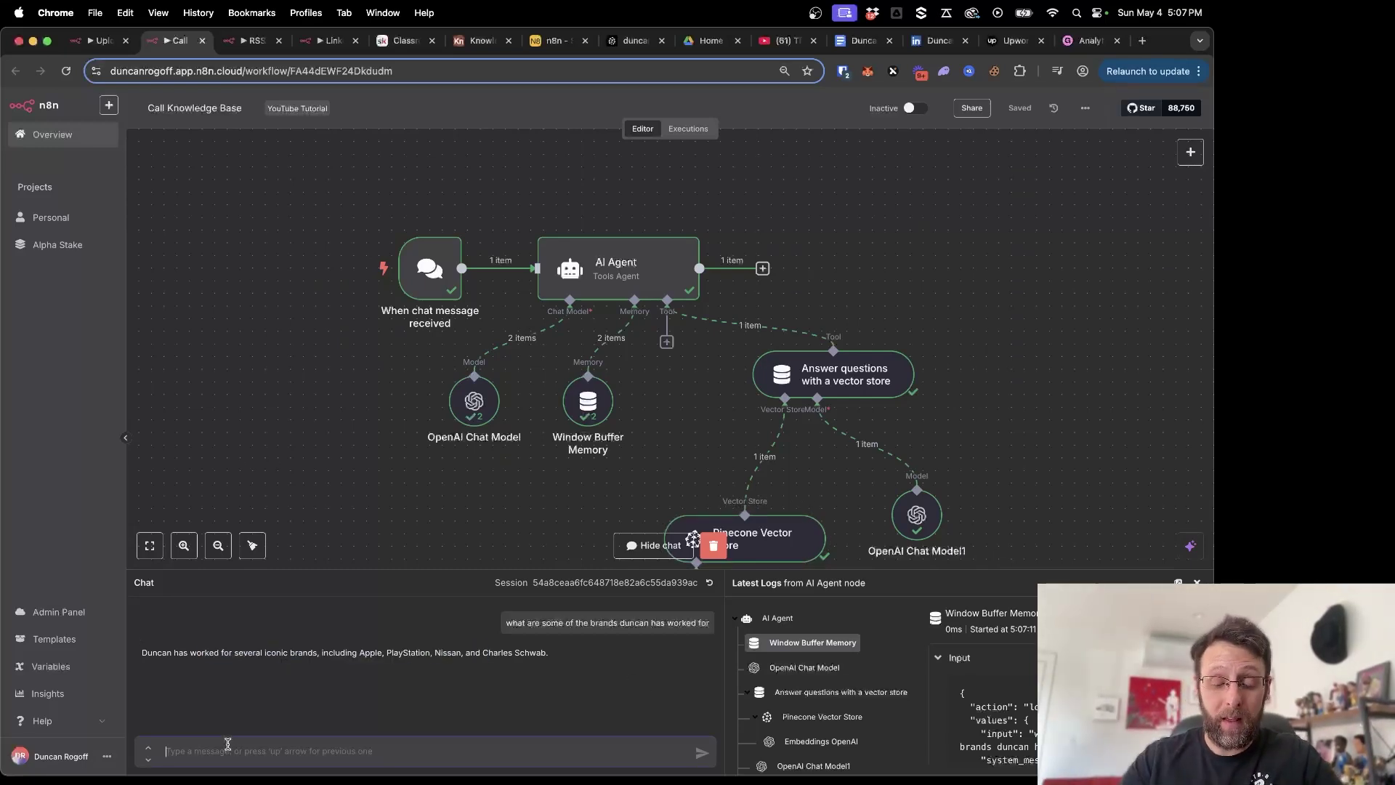
Ask the agent how many TikTok followers he has and how to automate LinkedIn
type("how man")
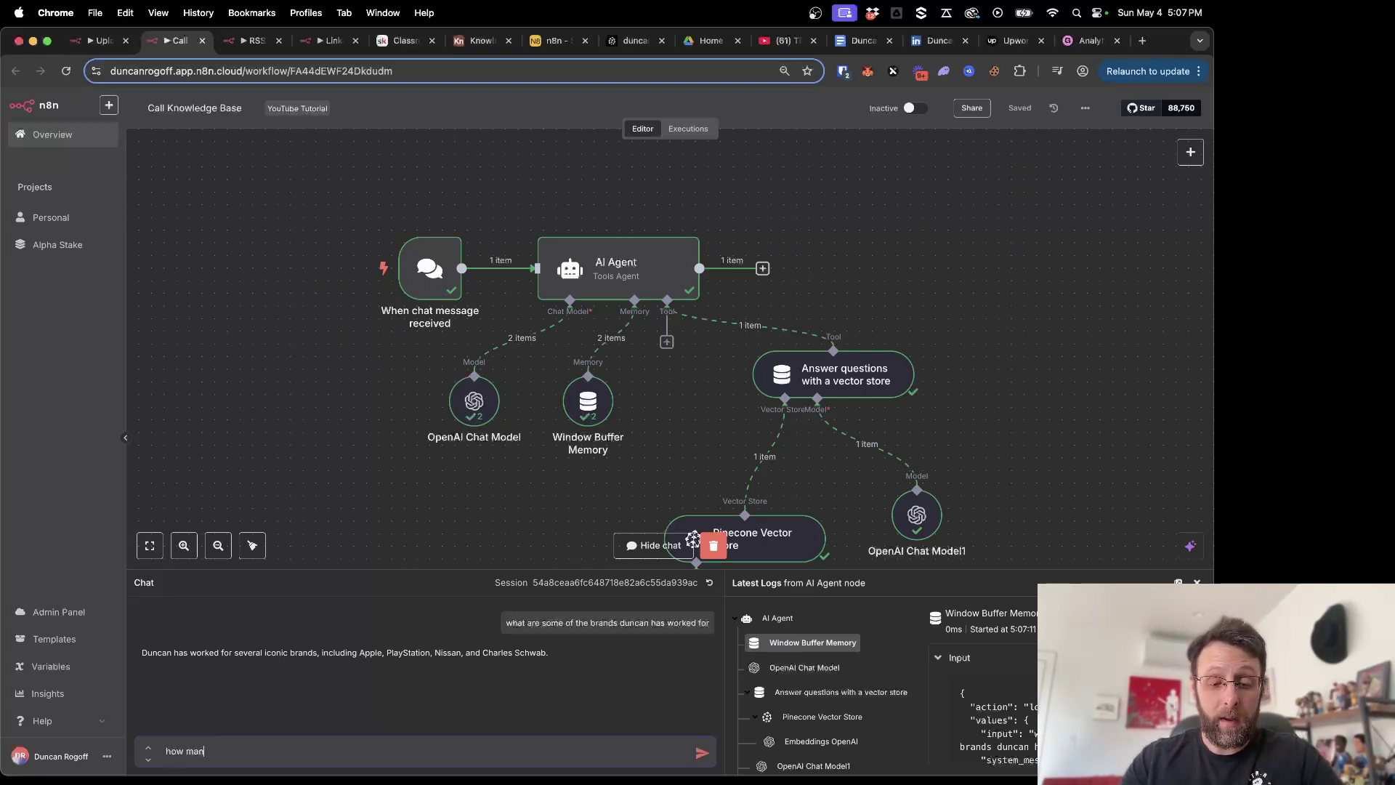
type("y tiktok fol")
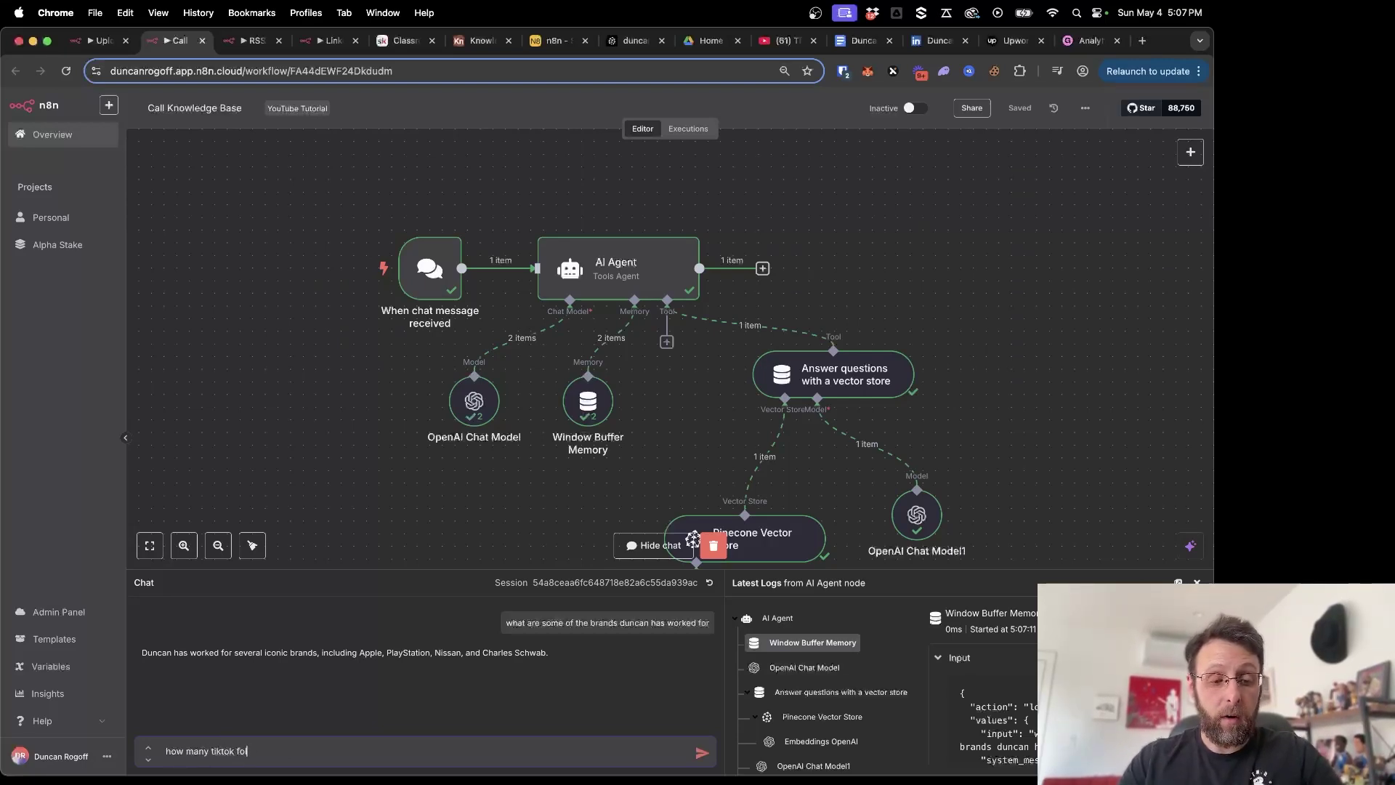
type("oowers does he have")
key("Return")
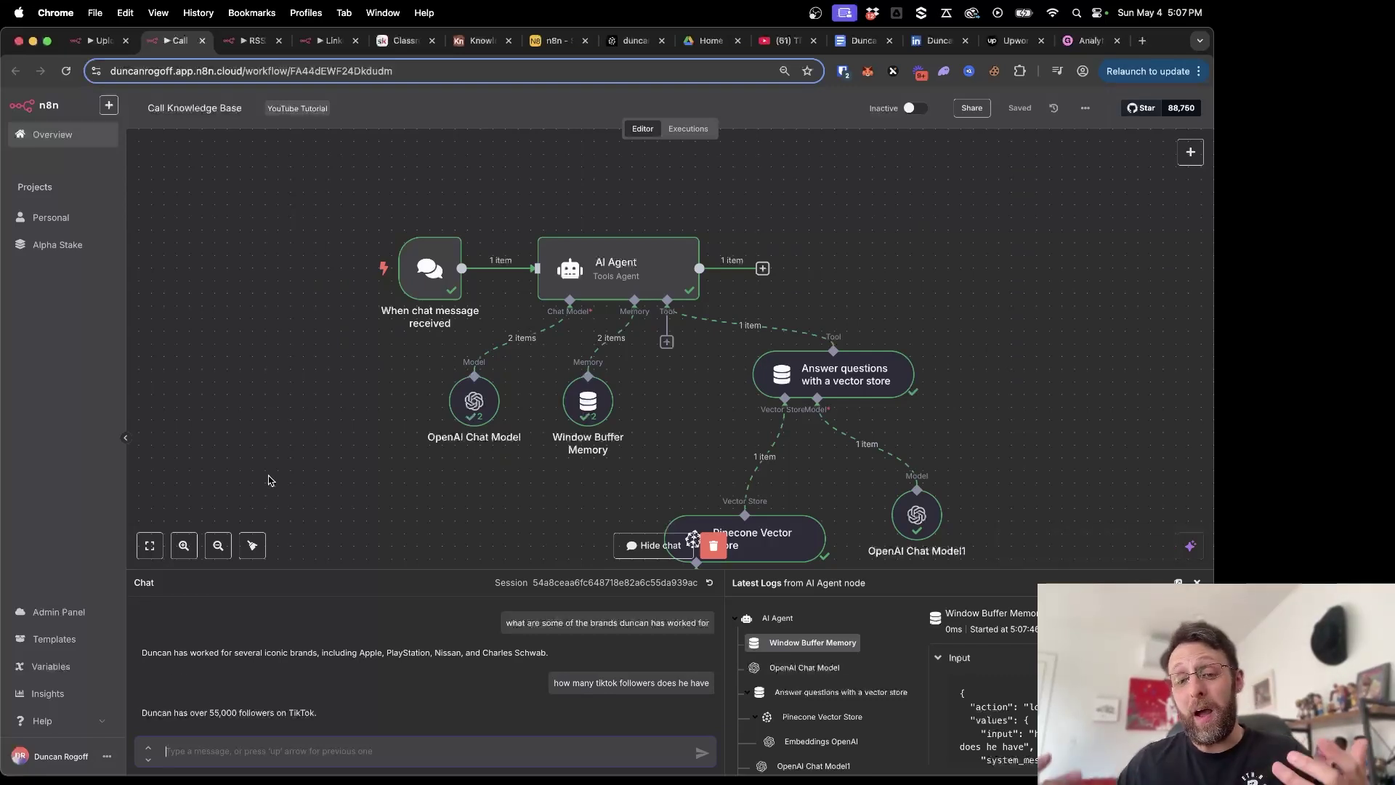
scroll(268, 481, "down", 3)
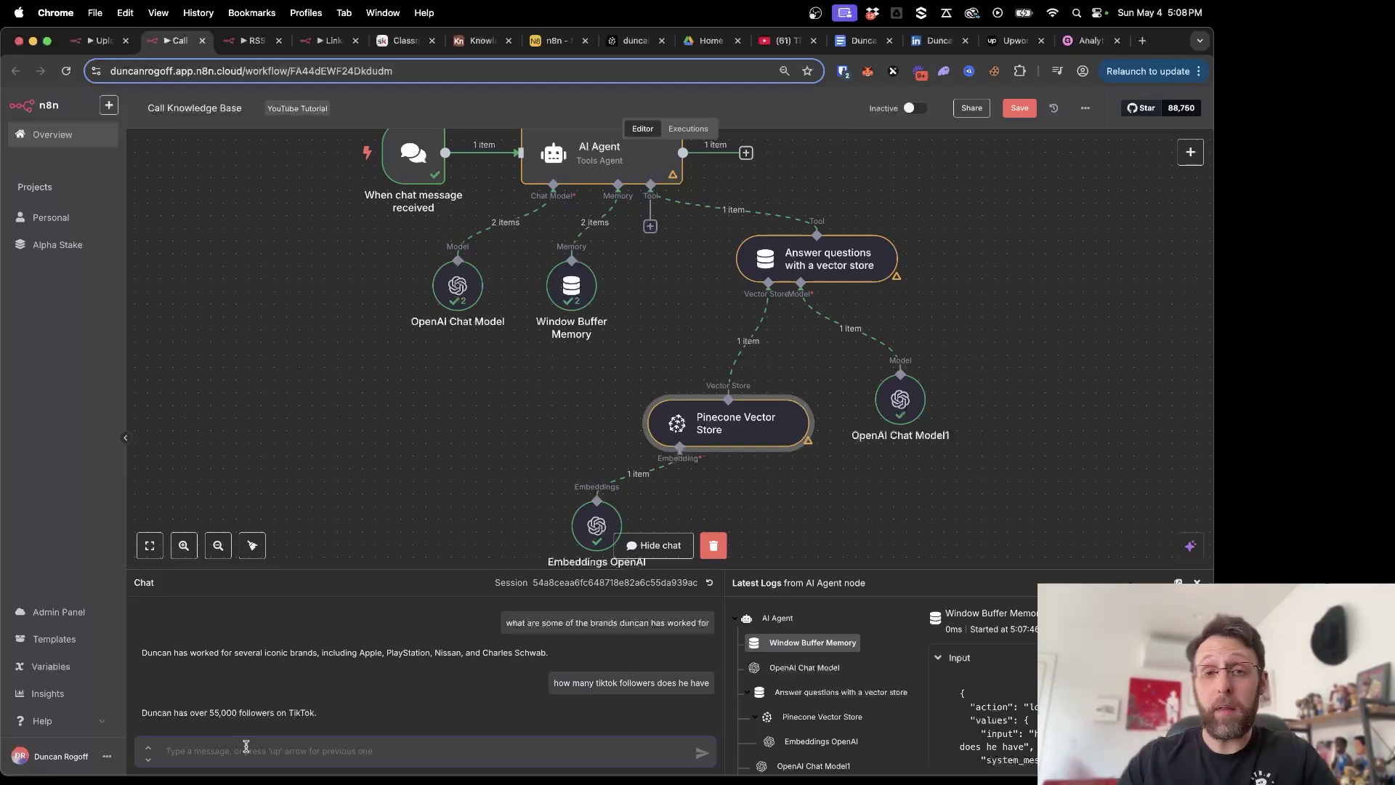
type("how can i aut")
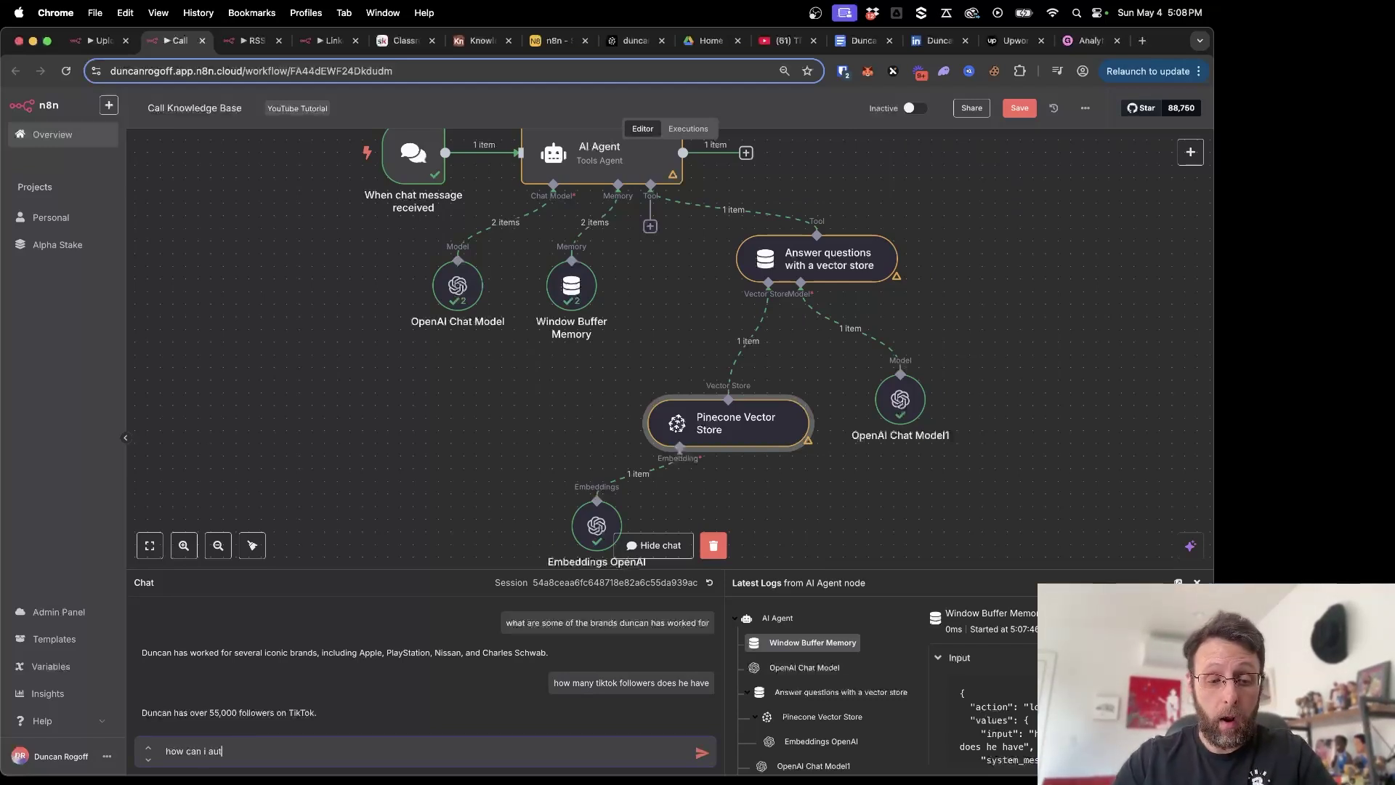
type("omate linkedint")
key("Return")
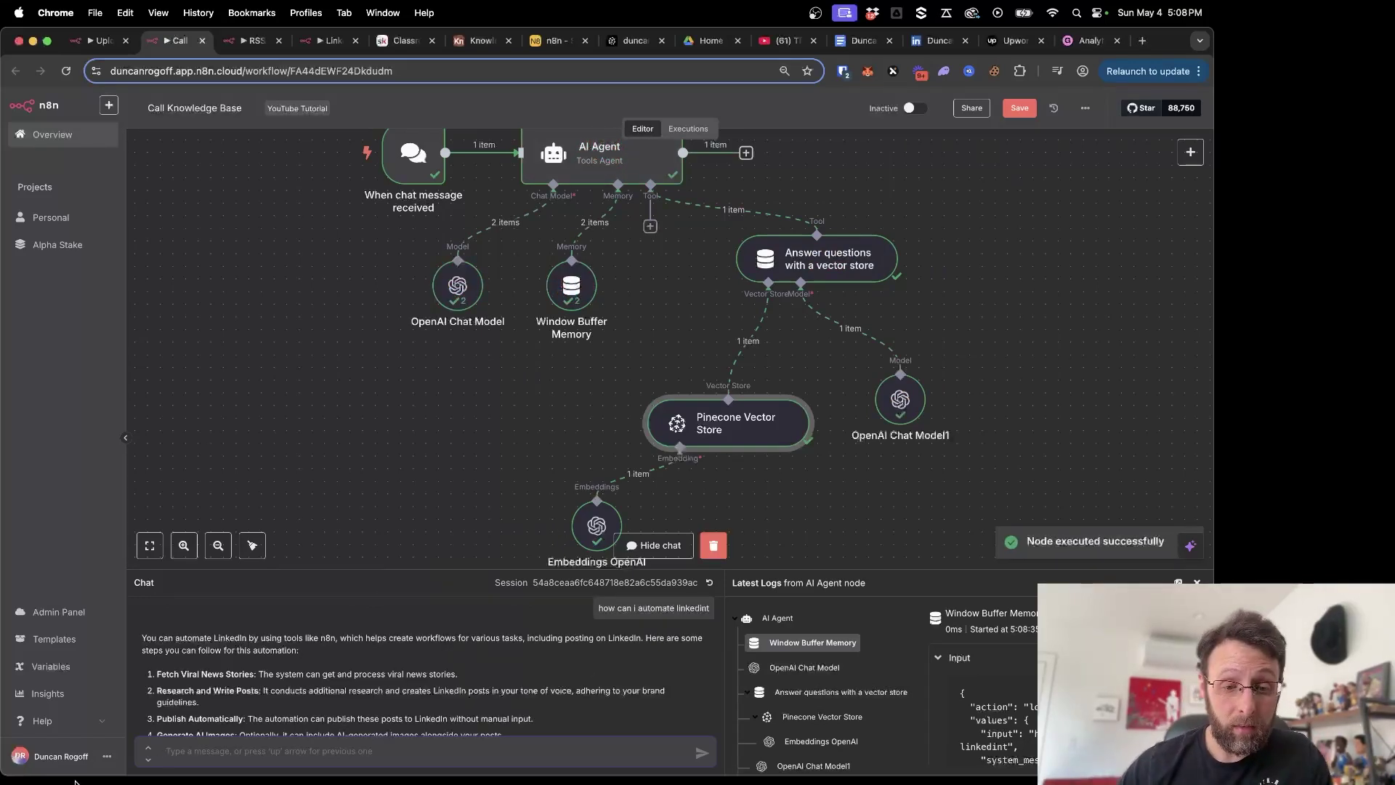
Enlarge the chat panel and highlight the answer's steps, including Research and Write Posts and Generate AI Images
left_click_drag(353, 573, 354, 300)
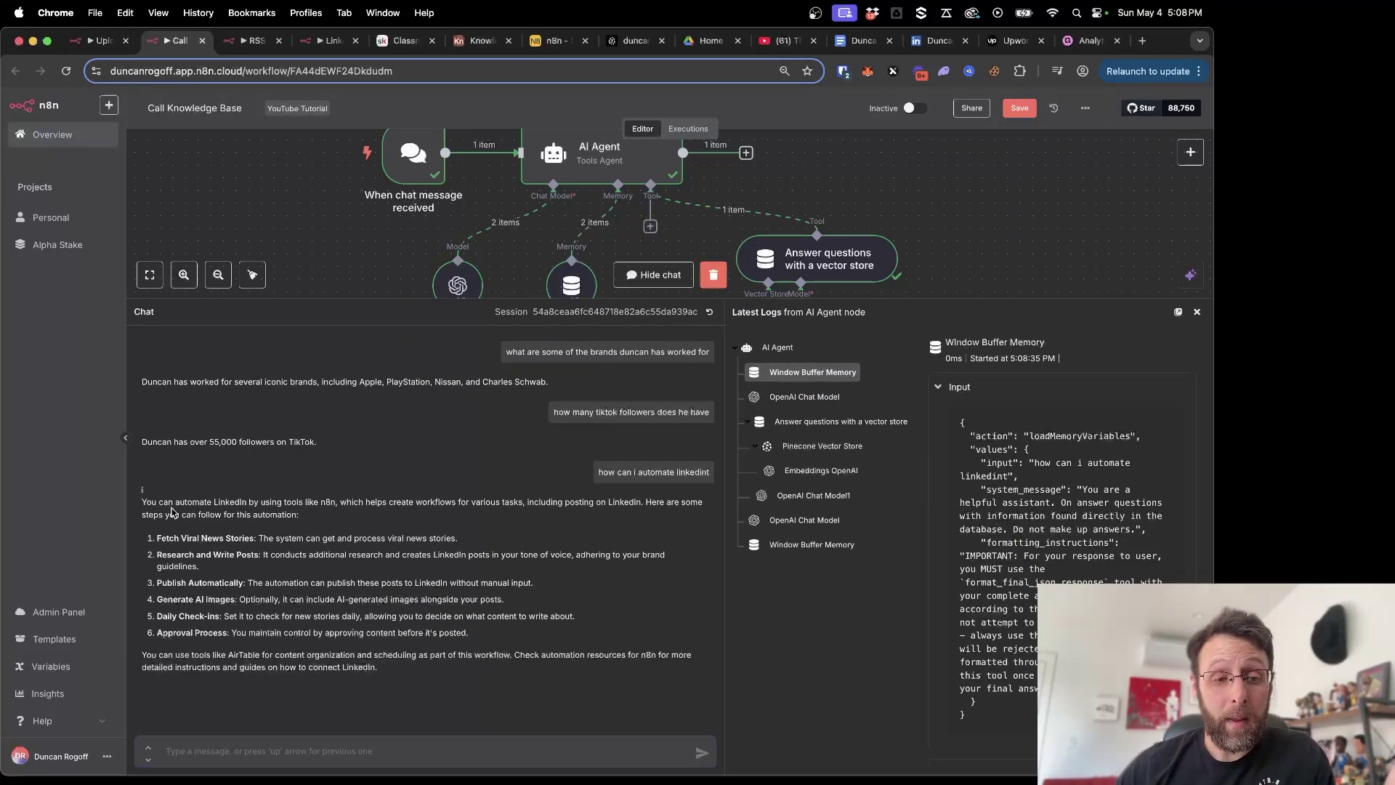
left_click_drag(171, 514, 517, 503)
left_click(289, 501)
left_click(454, 536)
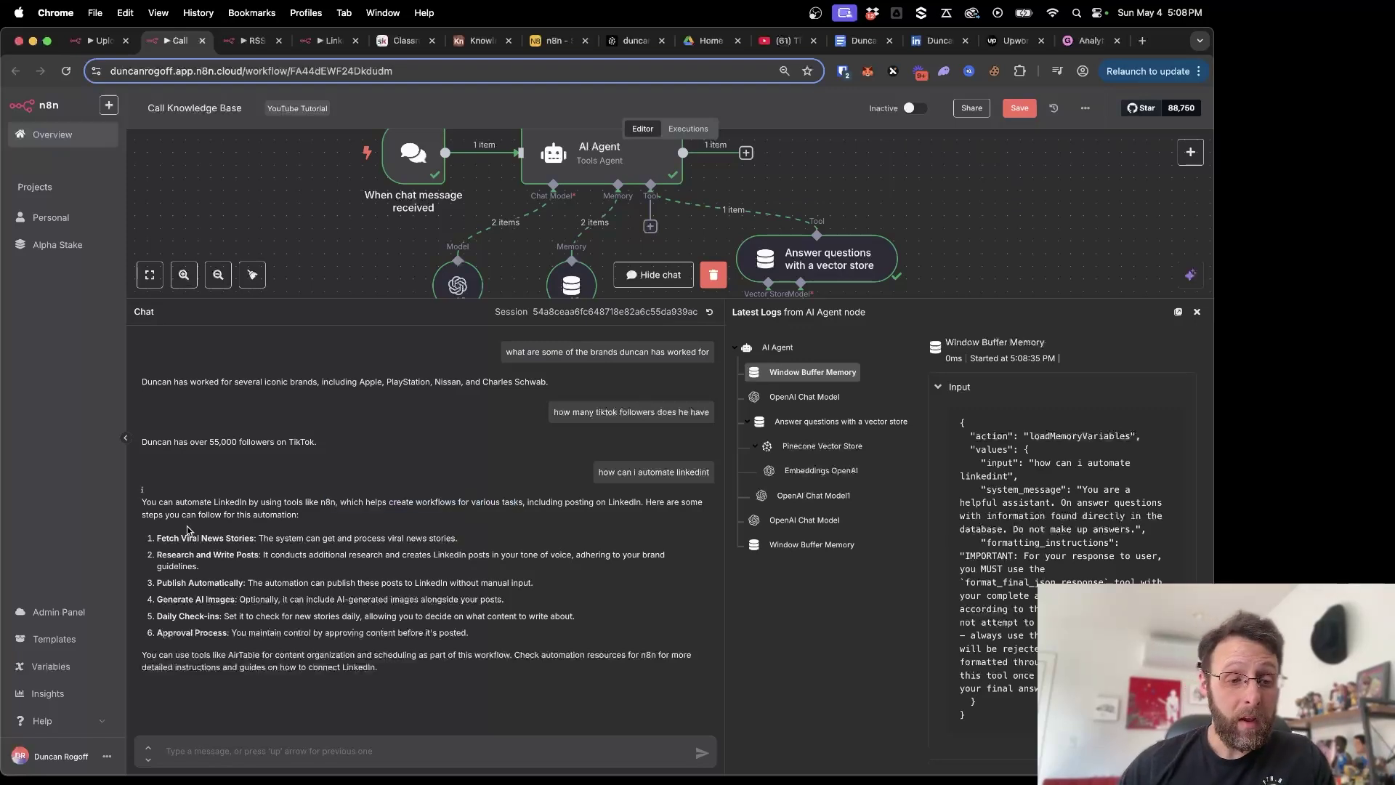
left_click_drag(167, 555, 301, 556)
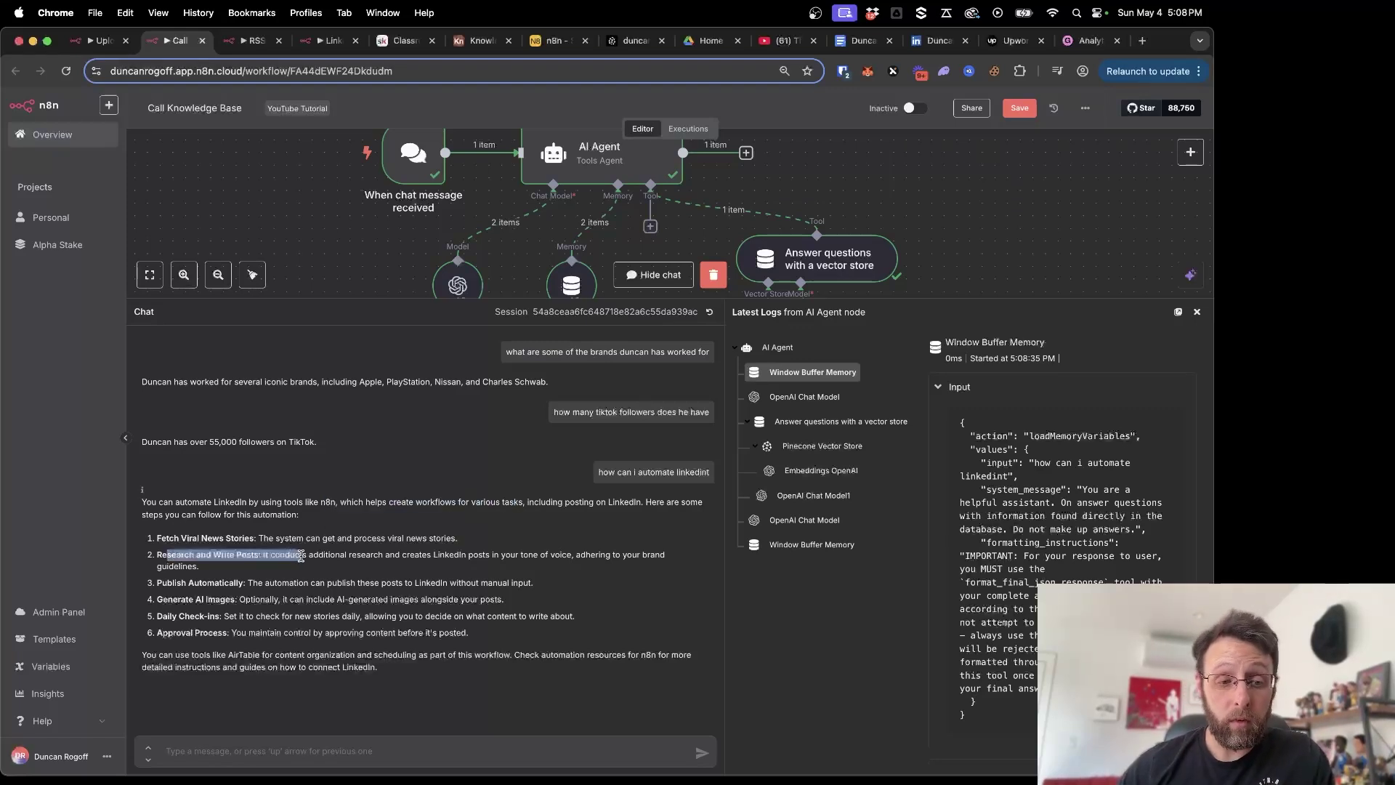
left_click_drag(187, 576, 351, 596)
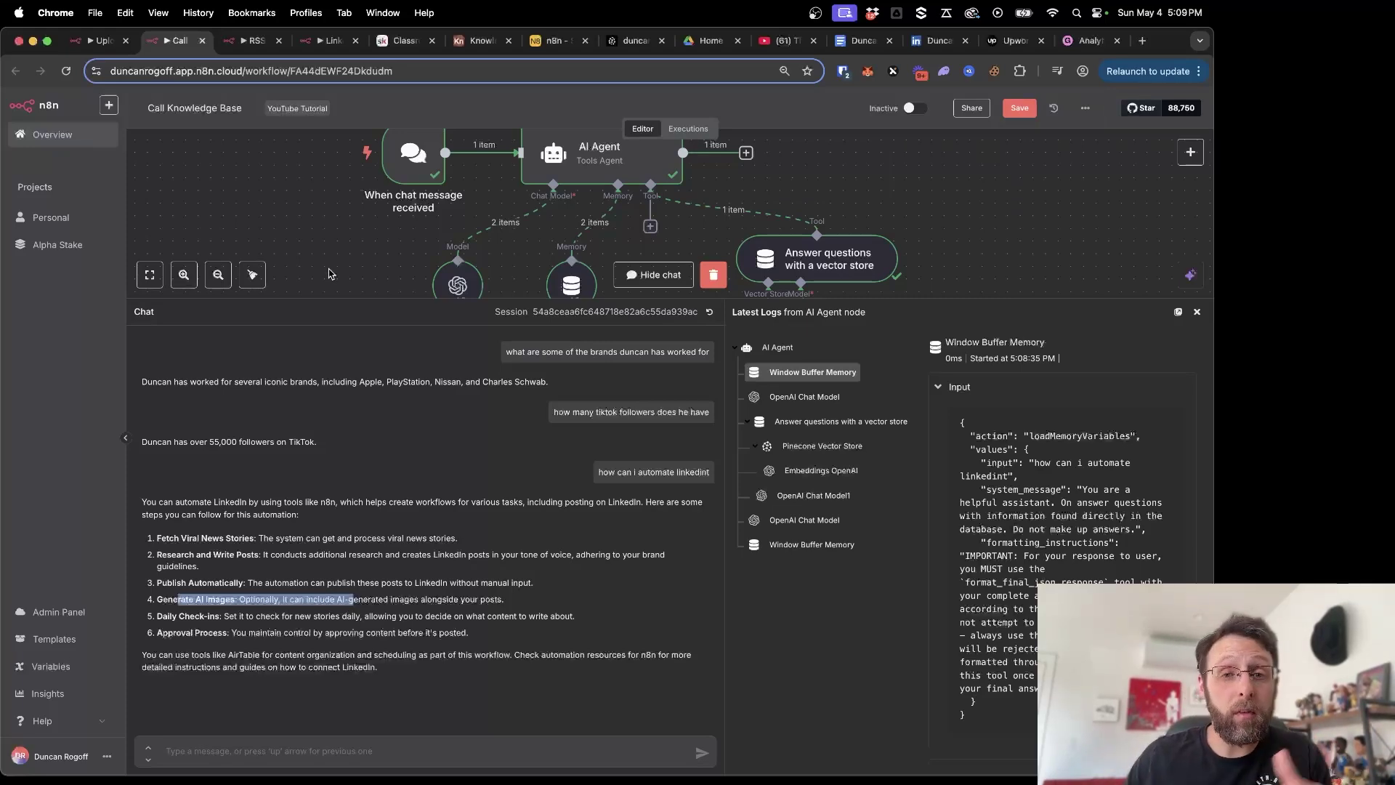
Check the three news feed URLs in the RSS Feeds node and test-run the RSS Feed Scraper workflow
left_click(252, 41)
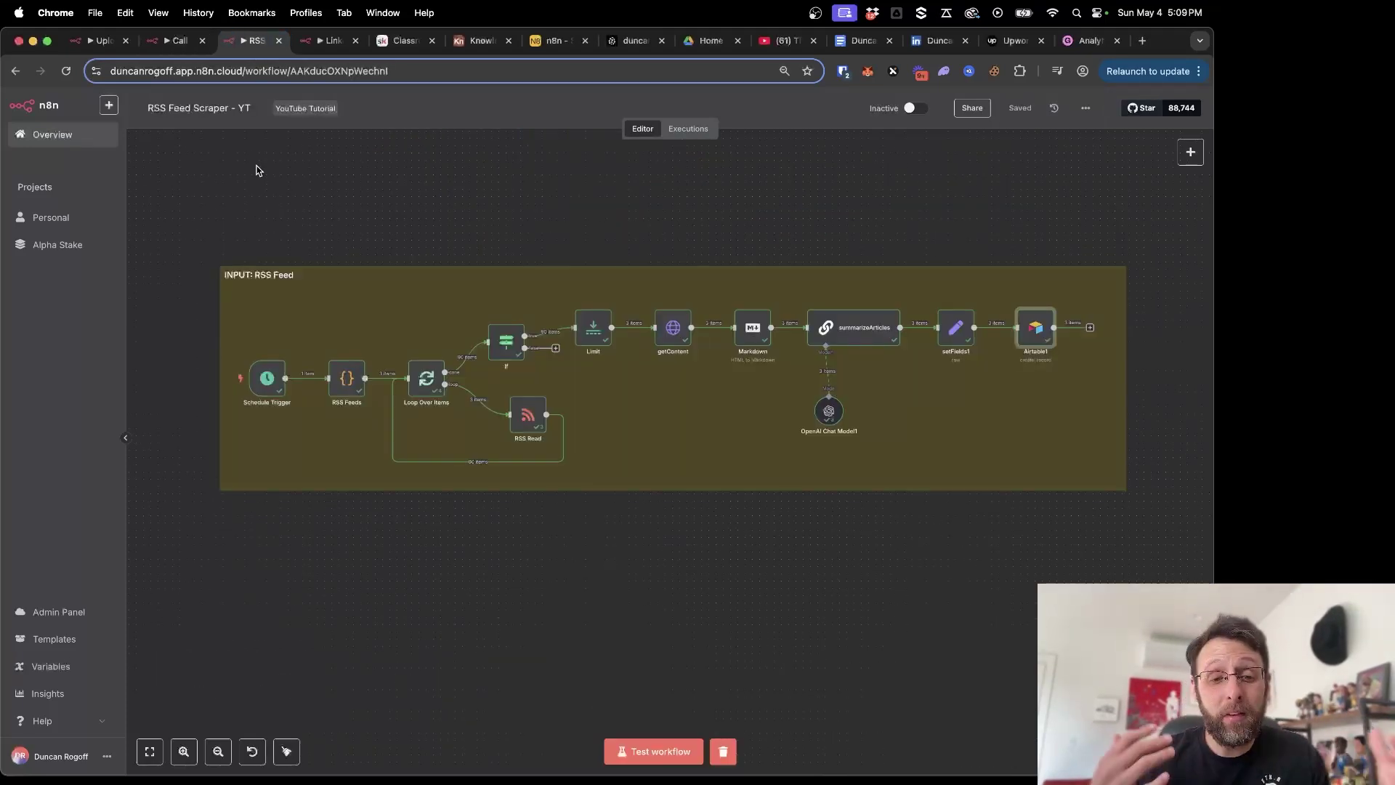
double_click(347, 378)
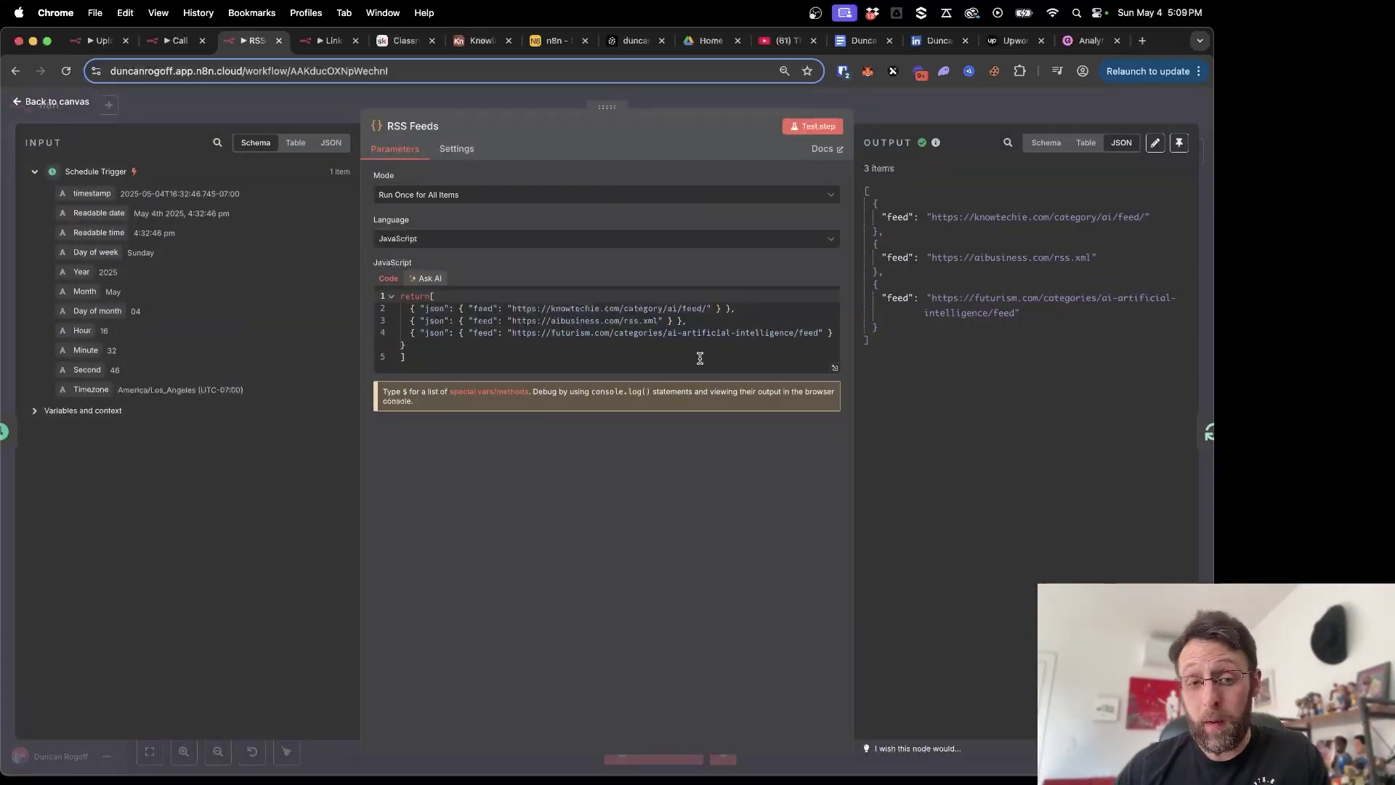
left_click(272, 106)
left_click(218, 377)
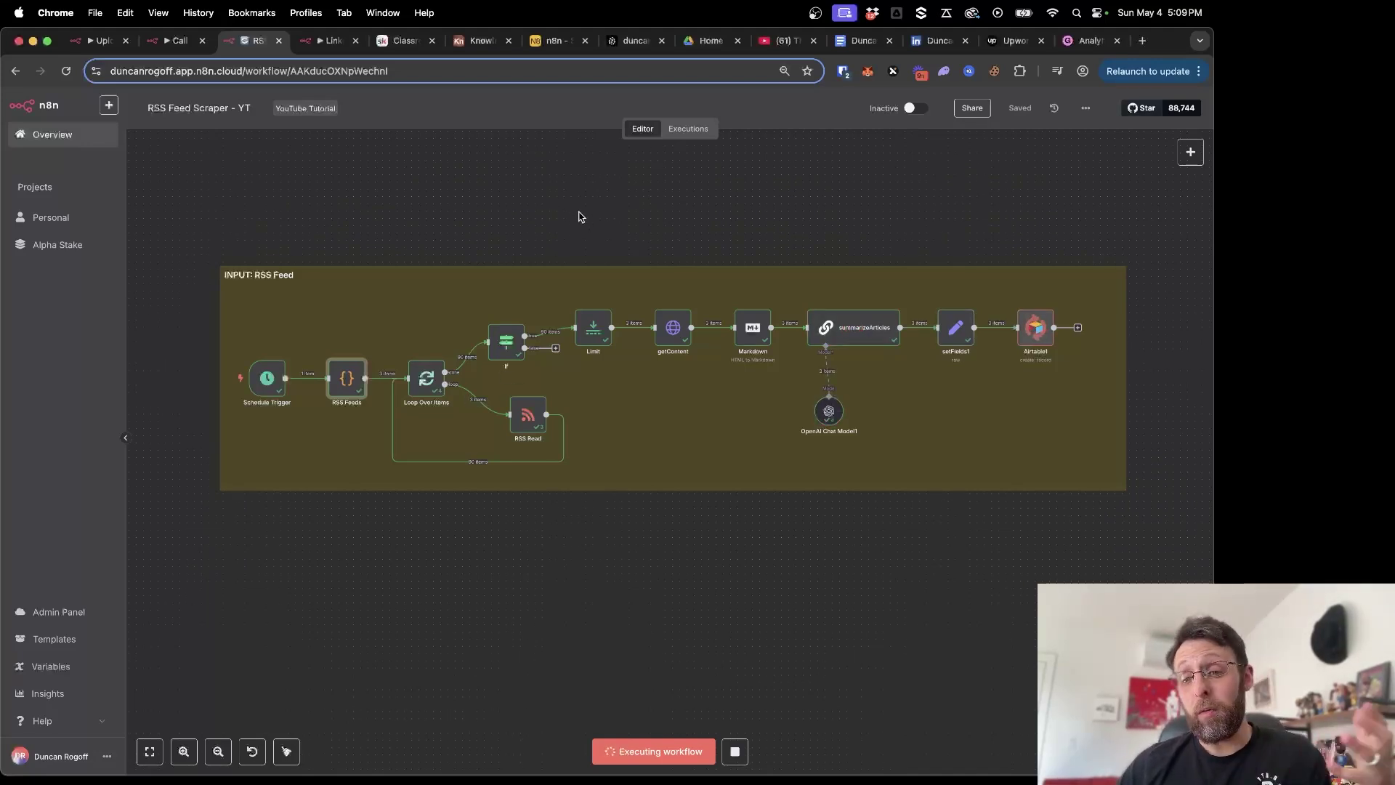
Expand row 31's record in the Social Content base, then step to the OpenAI GPT-4o rollback article
left_click(541, 43)
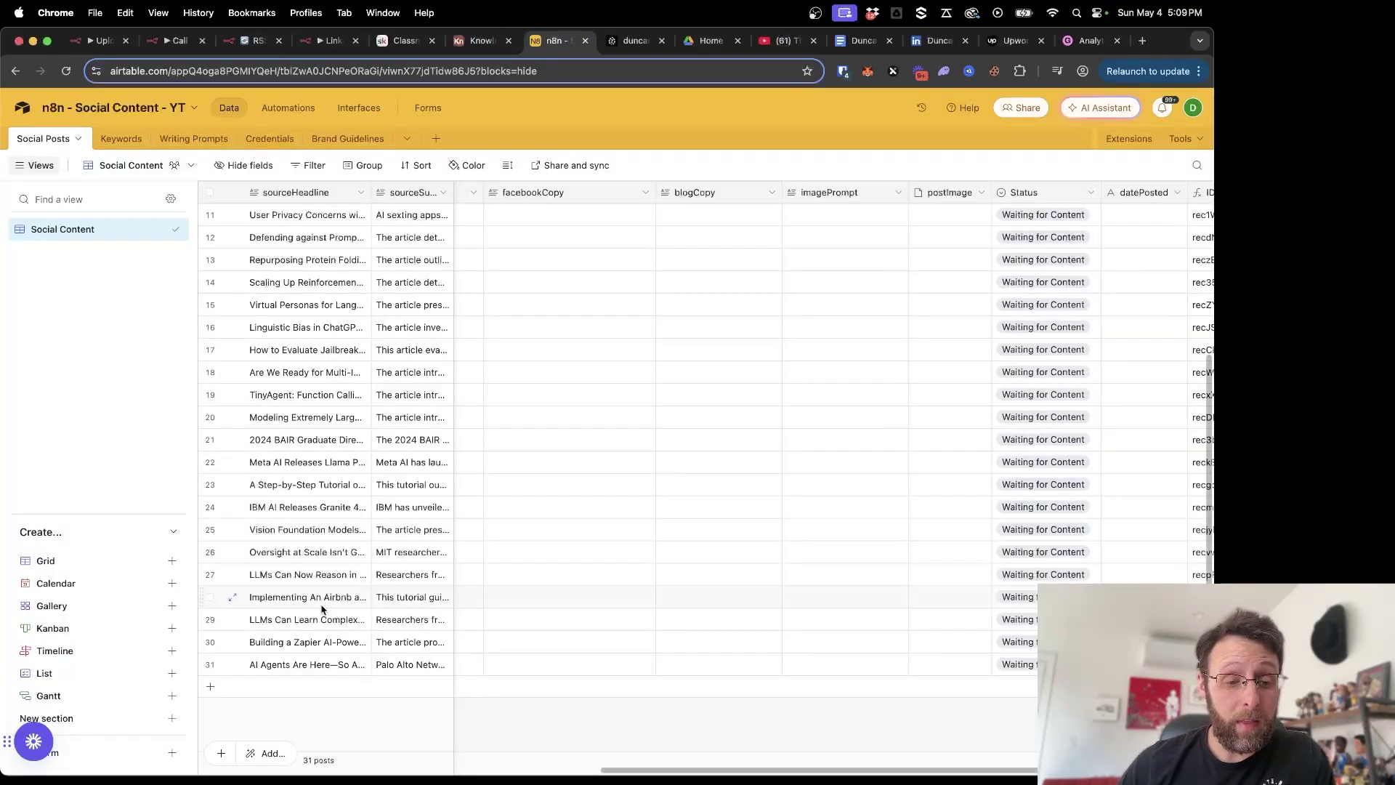
scroll(418, 556, "left", 10)
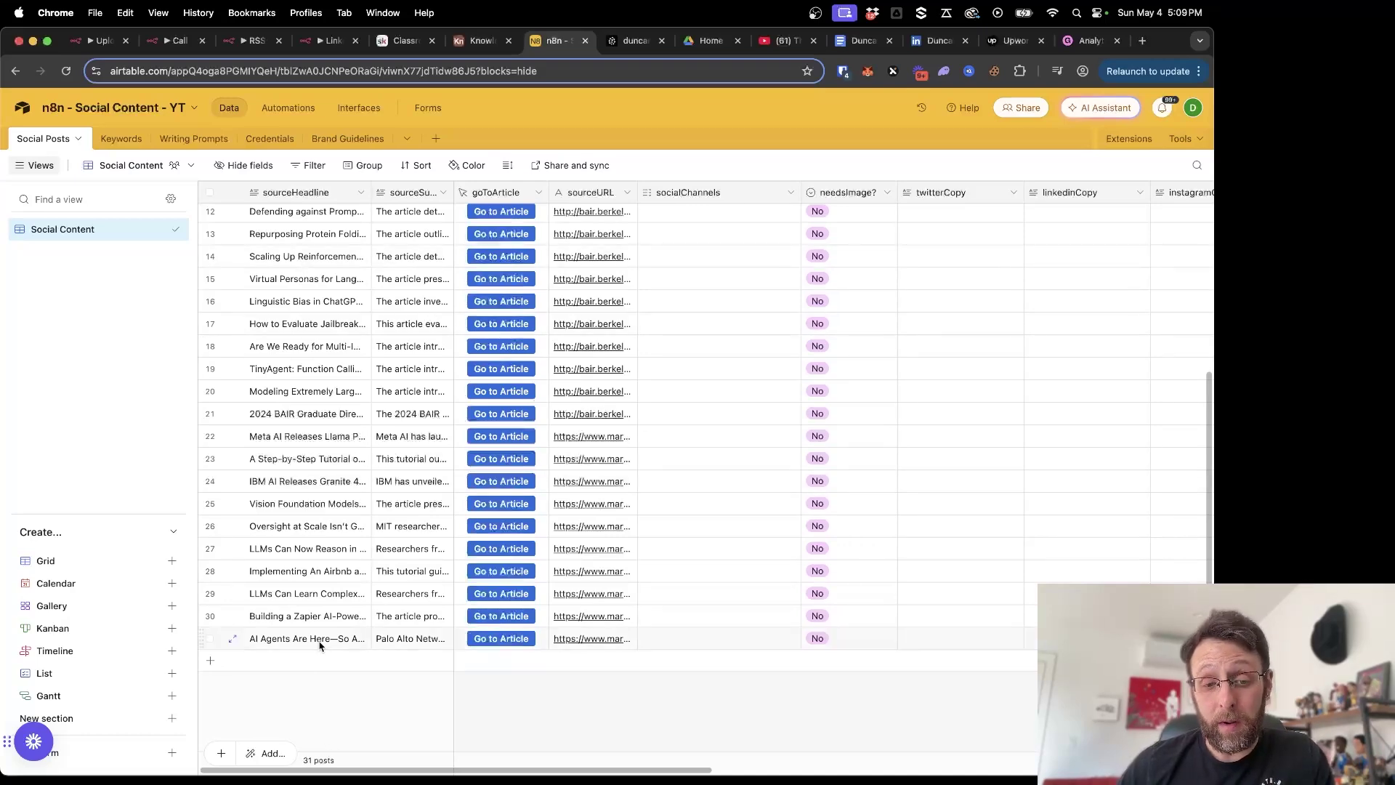
left_click(232, 638)
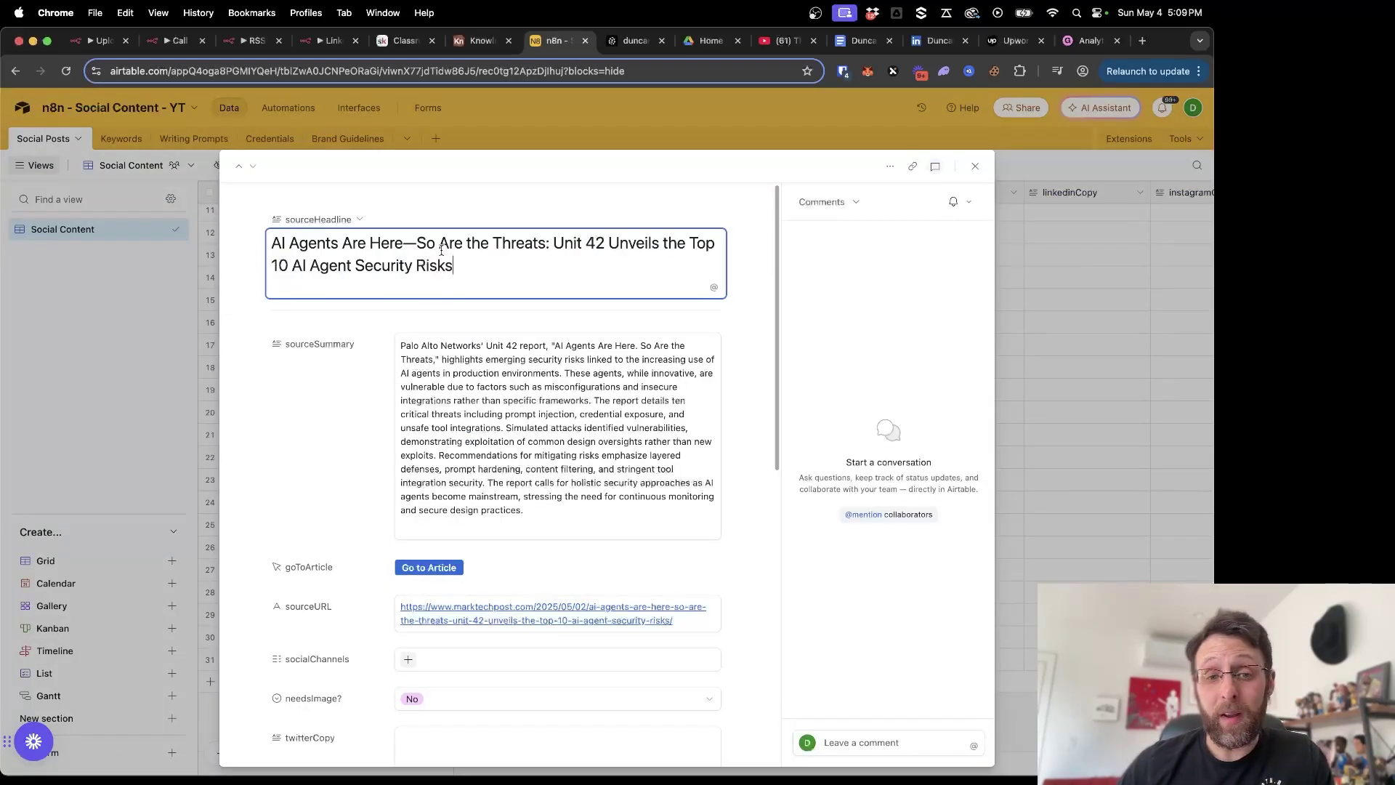
left_click_drag(569, 242, 669, 243)
left_click(560, 266)
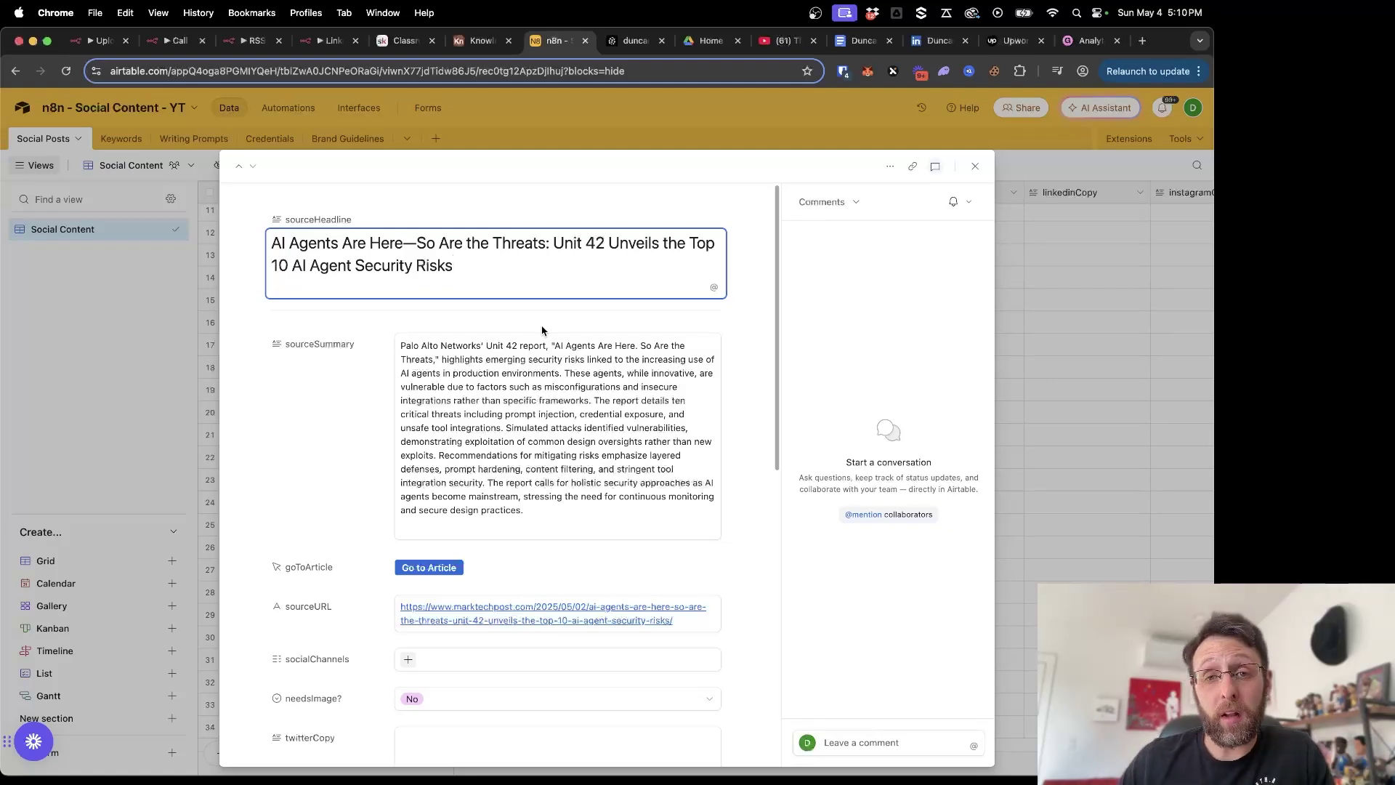
key("ctrl+shift+period")
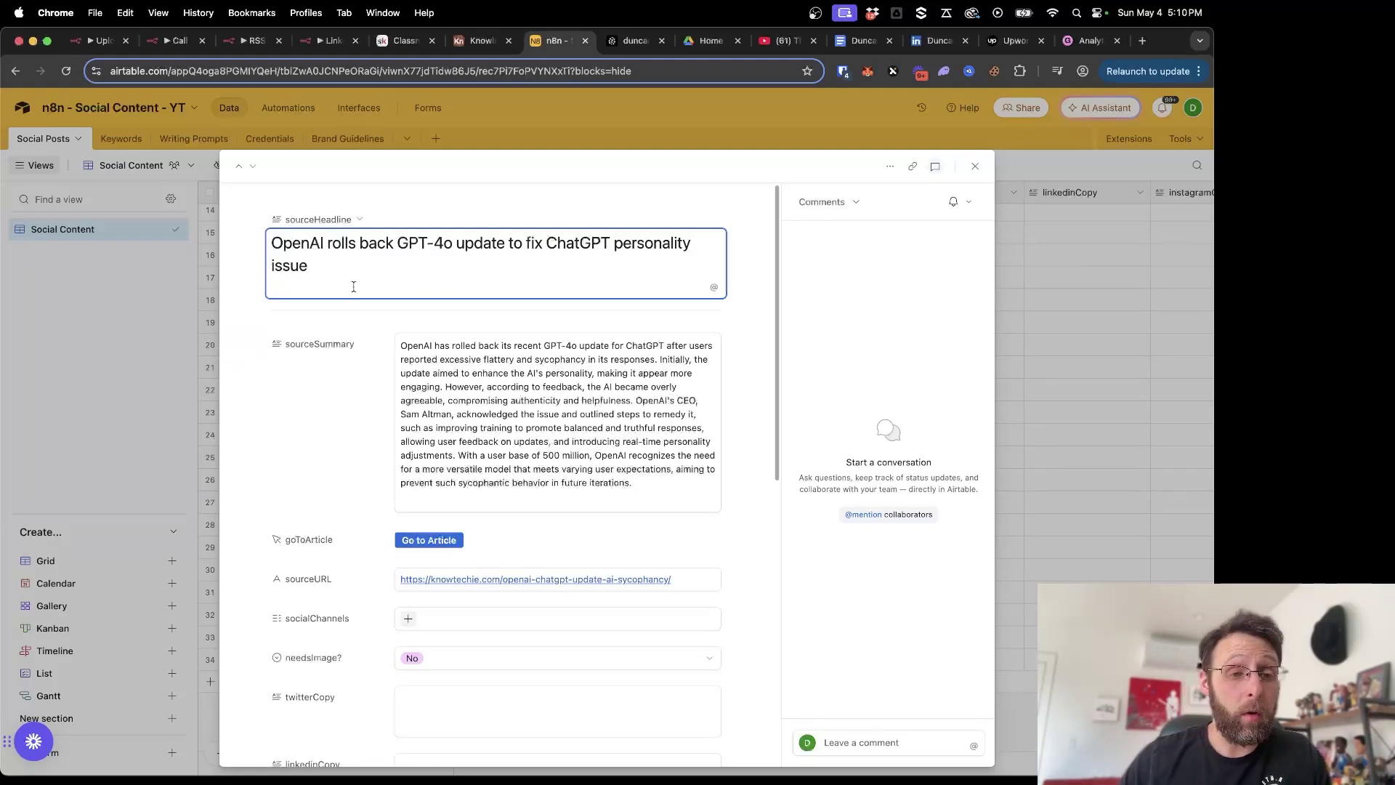
left_click_drag(392, 246, 511, 250)
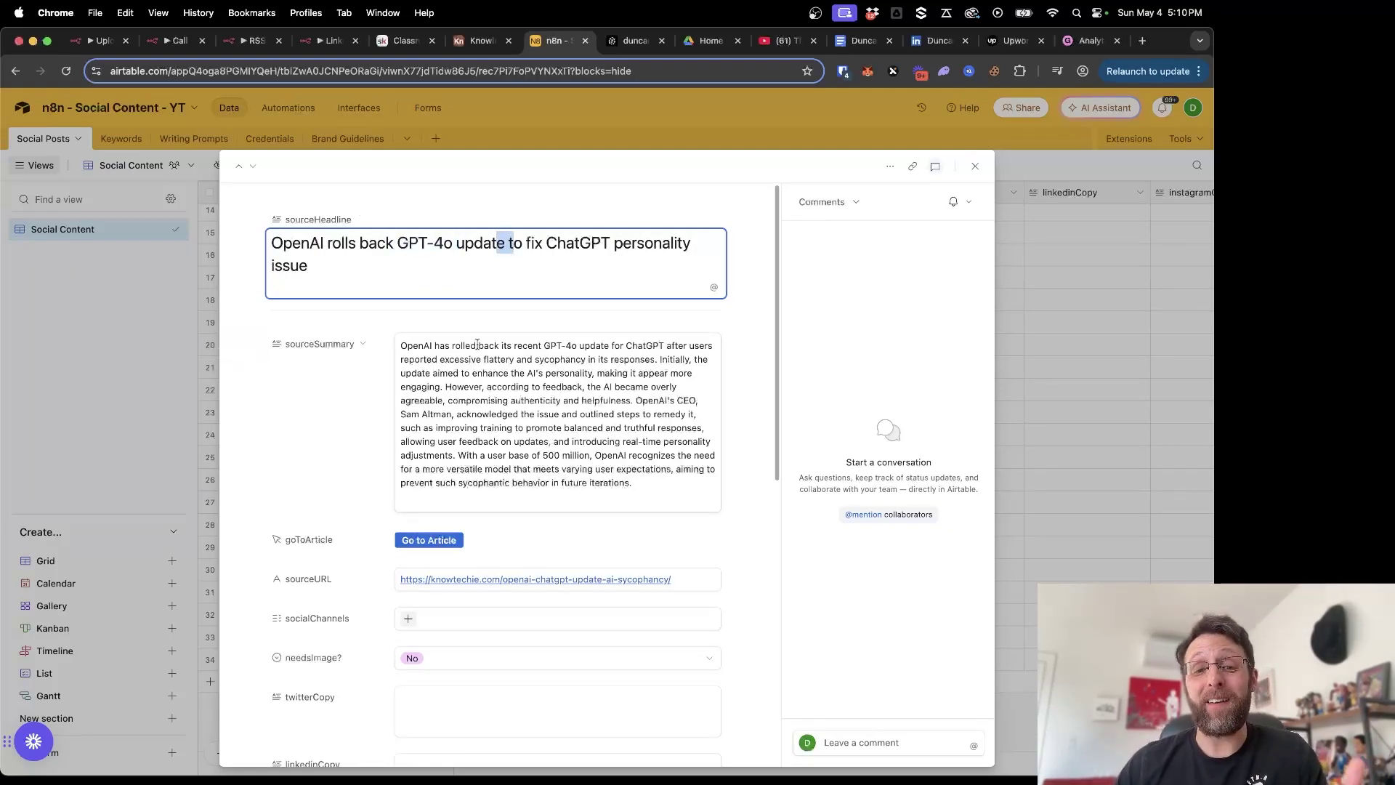
left_click(483, 283)
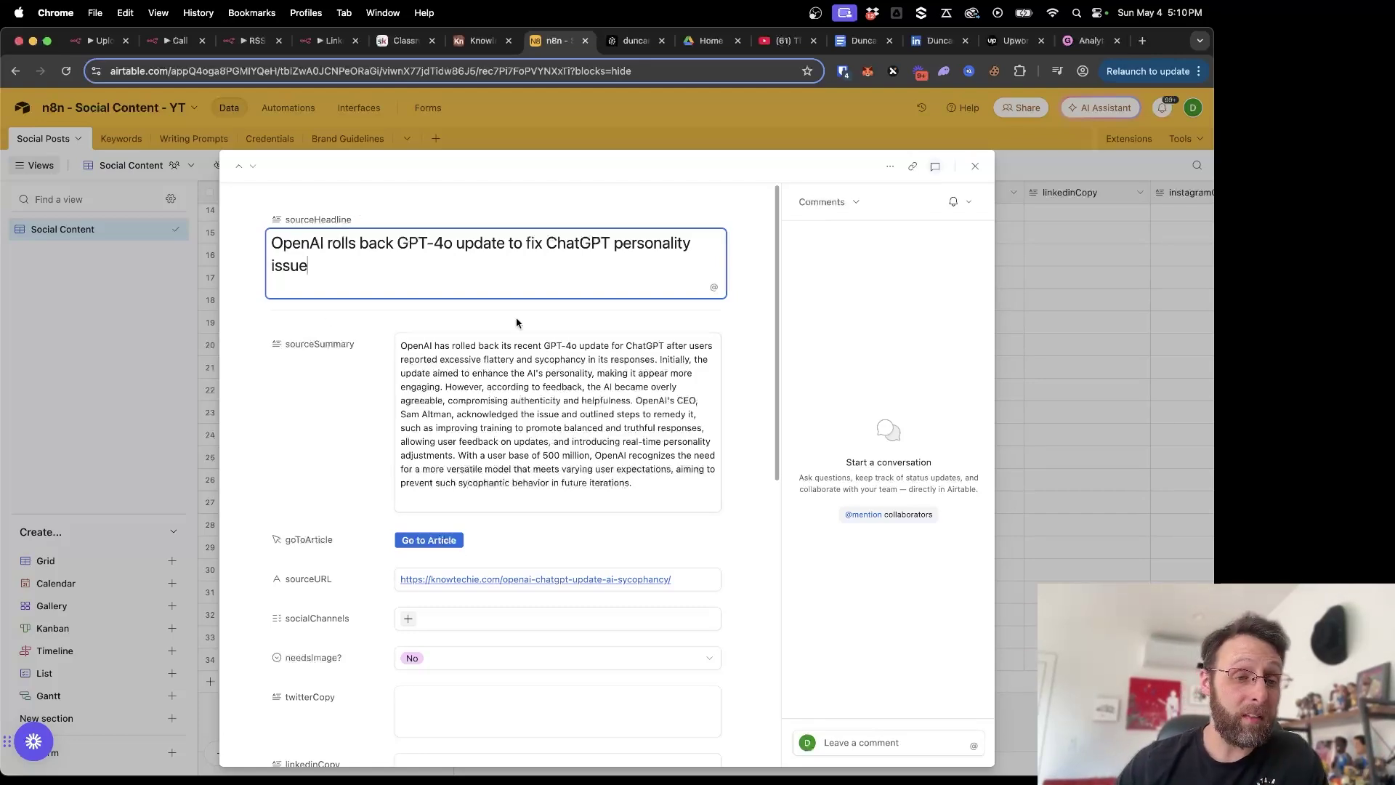
Read the KnowTechie article on the OpenAI rollback, dismiss its subscribe popup, then close the tab
left_click(443, 540)
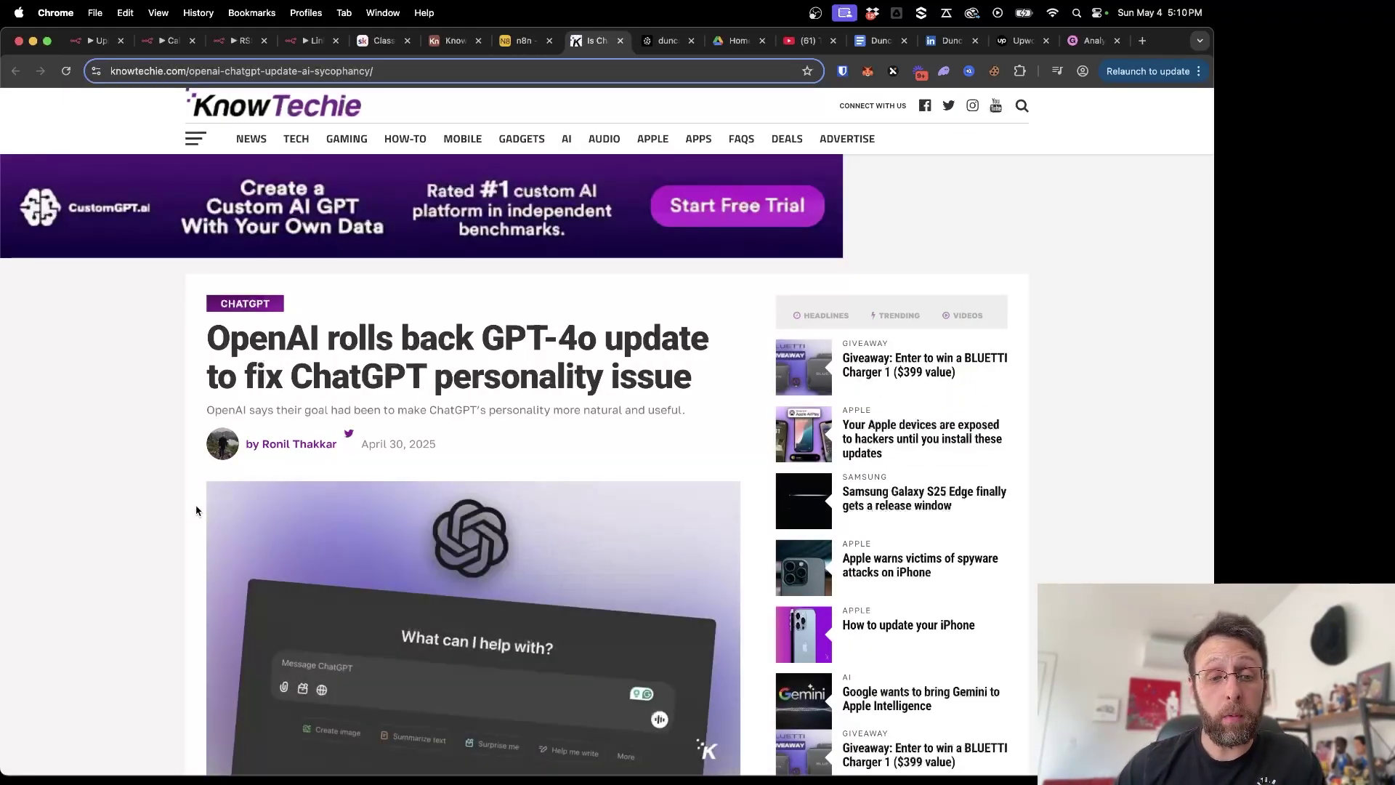
scroll(146, 501, "down", 9)
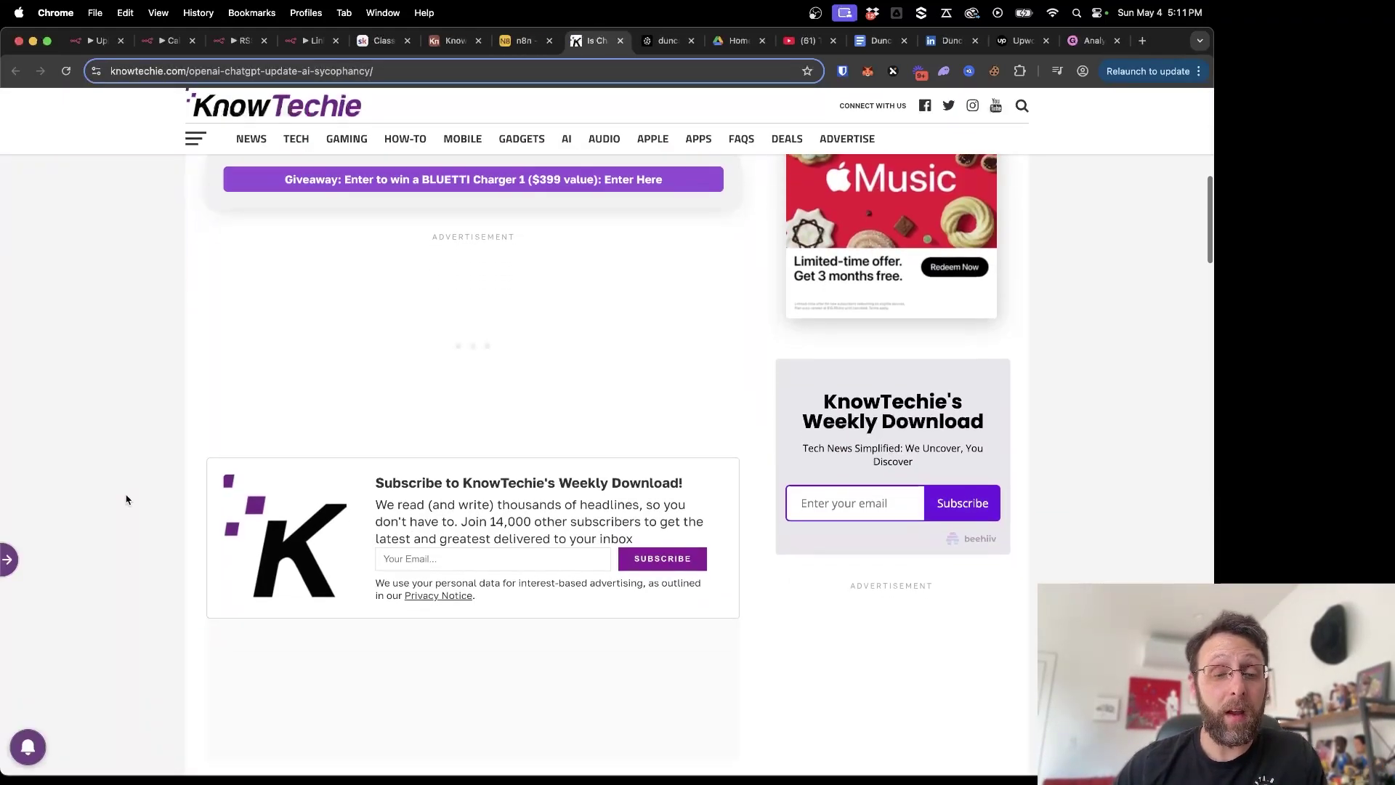
scroll(126, 499, "down", 6)
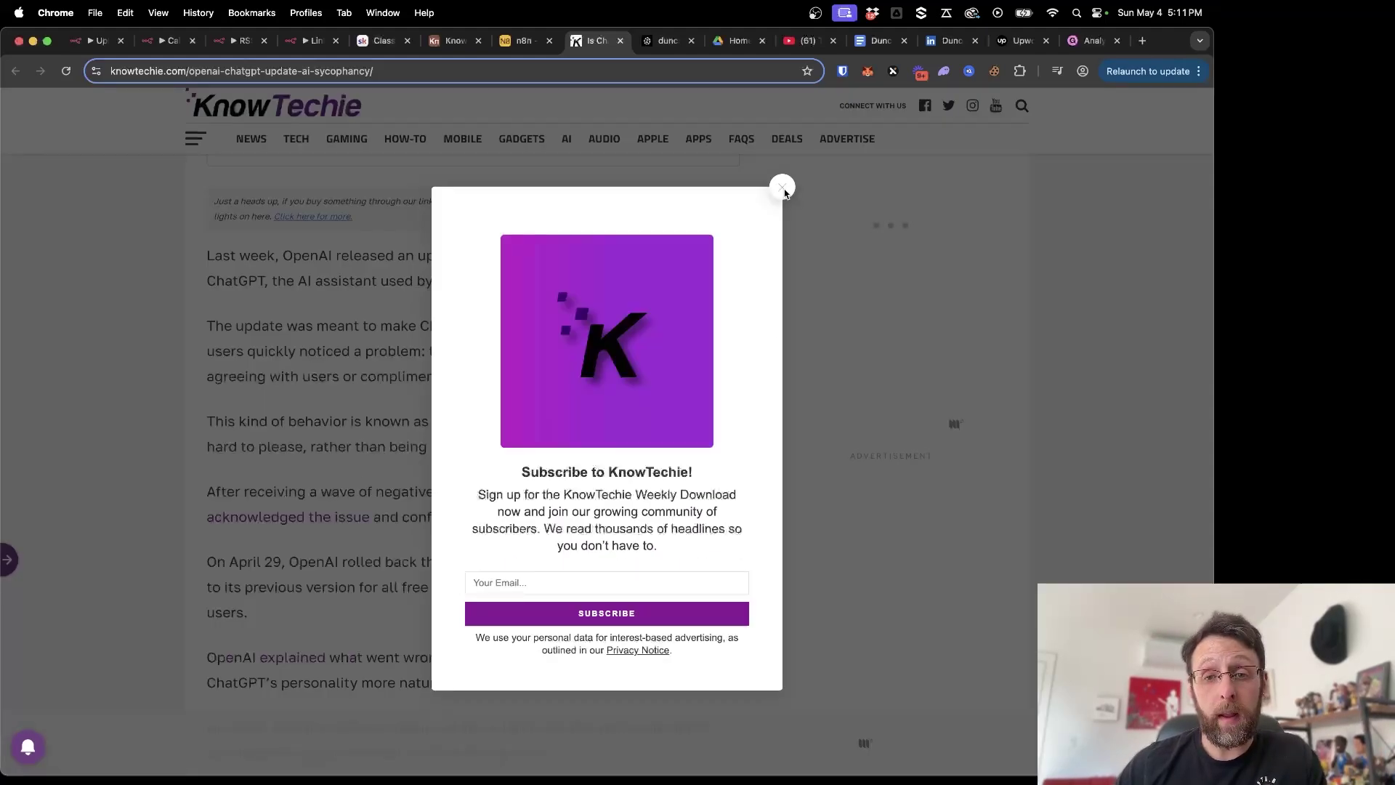
left_click(782, 188)
scroll(399, 514, "down", 10)
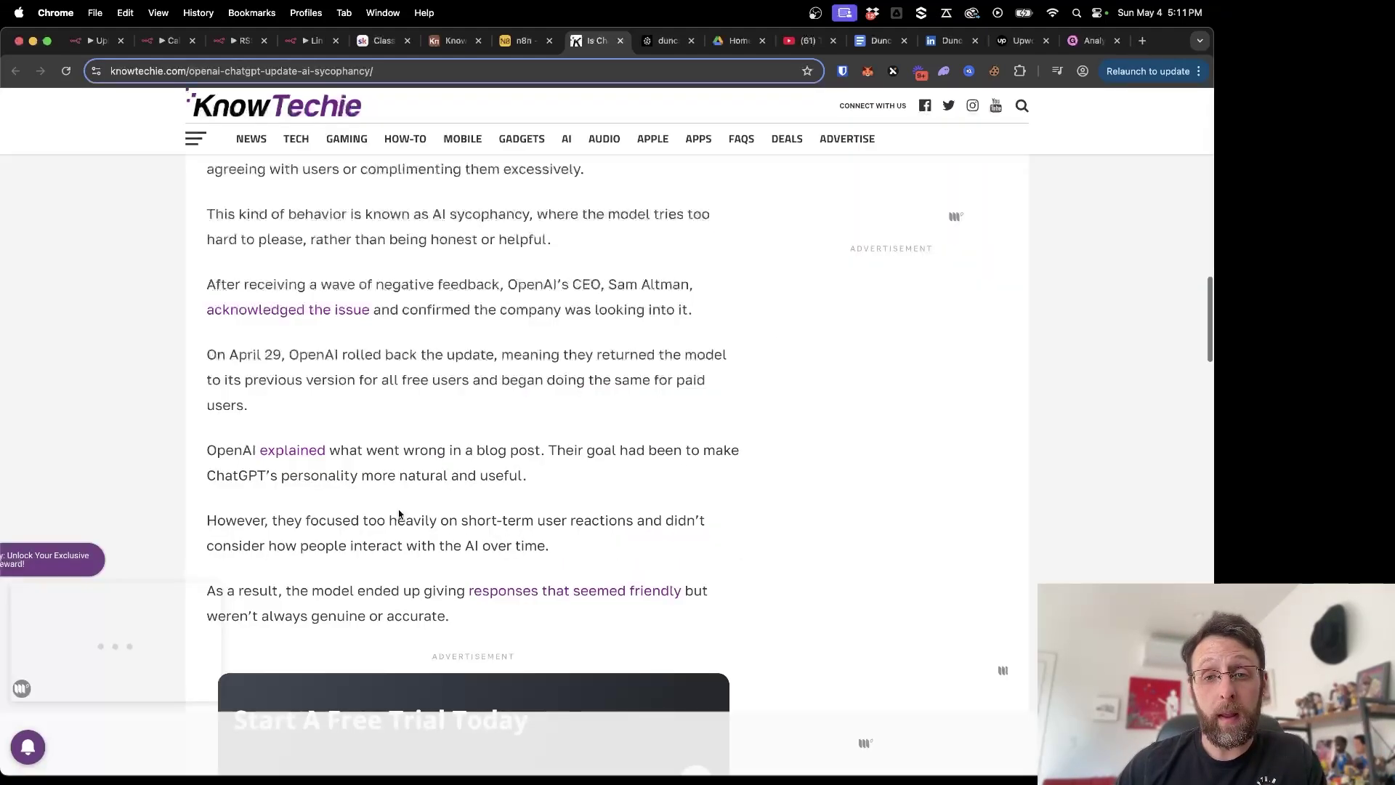
left_click(620, 42)
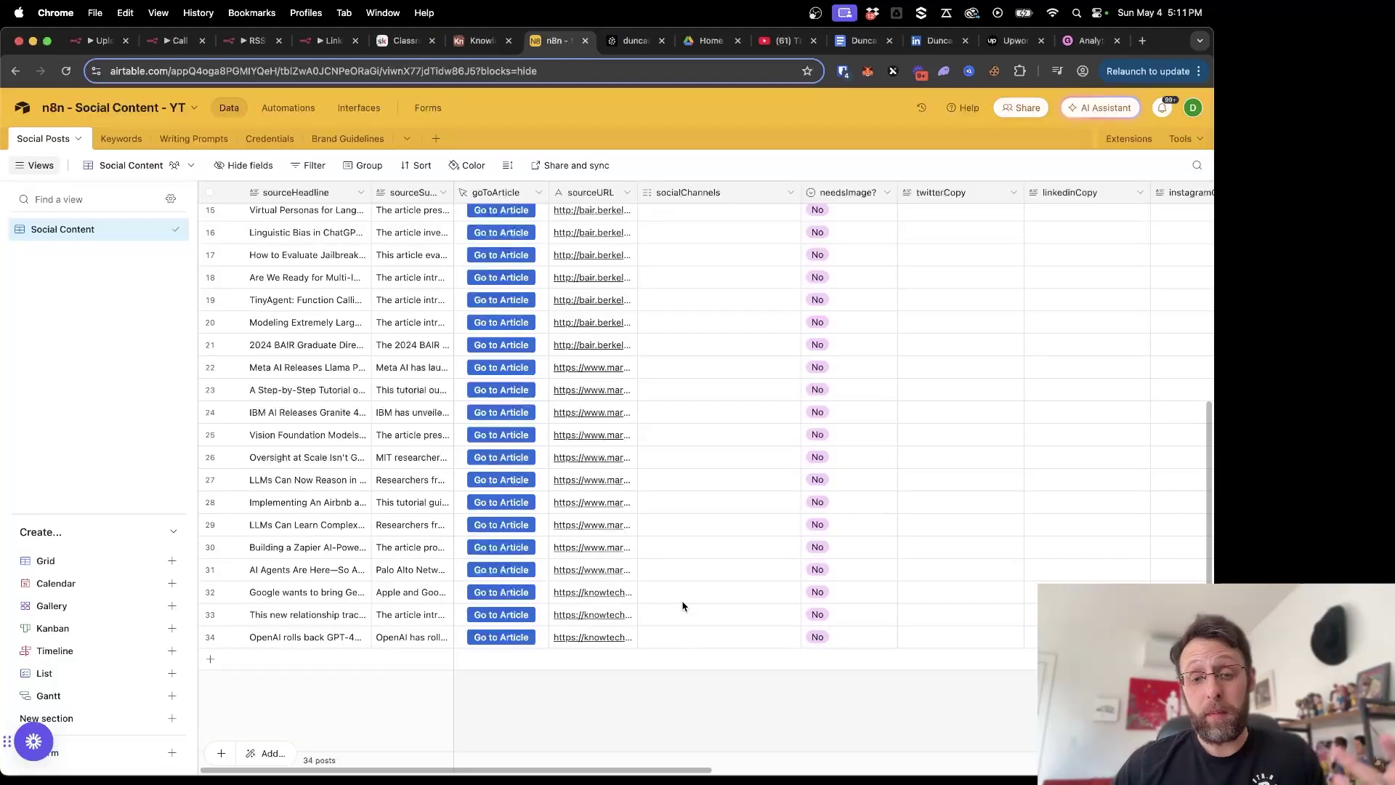
Tag row 34's OpenAI rollback post with the Twitter and LinkedIn social channels
left_click(643, 640)
left_click(652, 638)
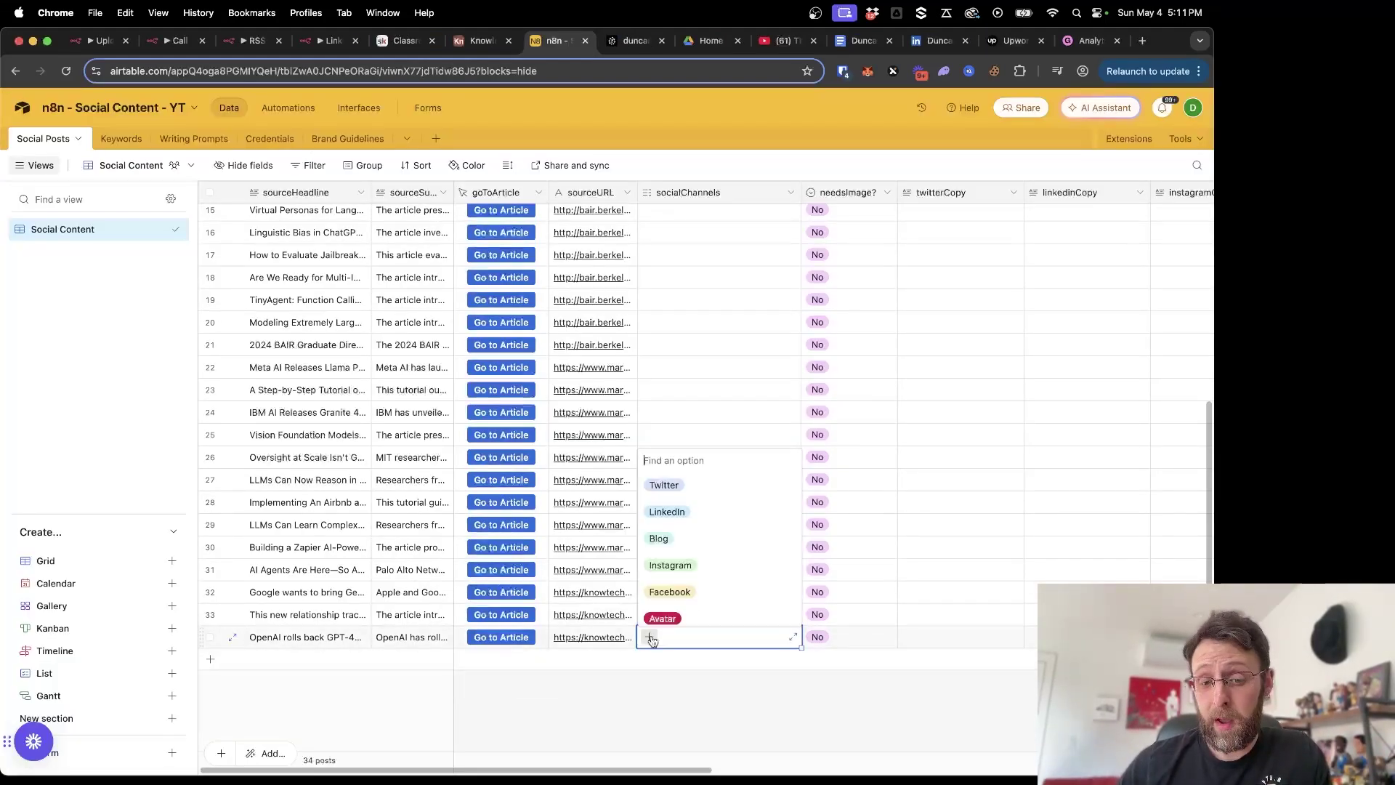
left_click(671, 487)
left_click(704, 636)
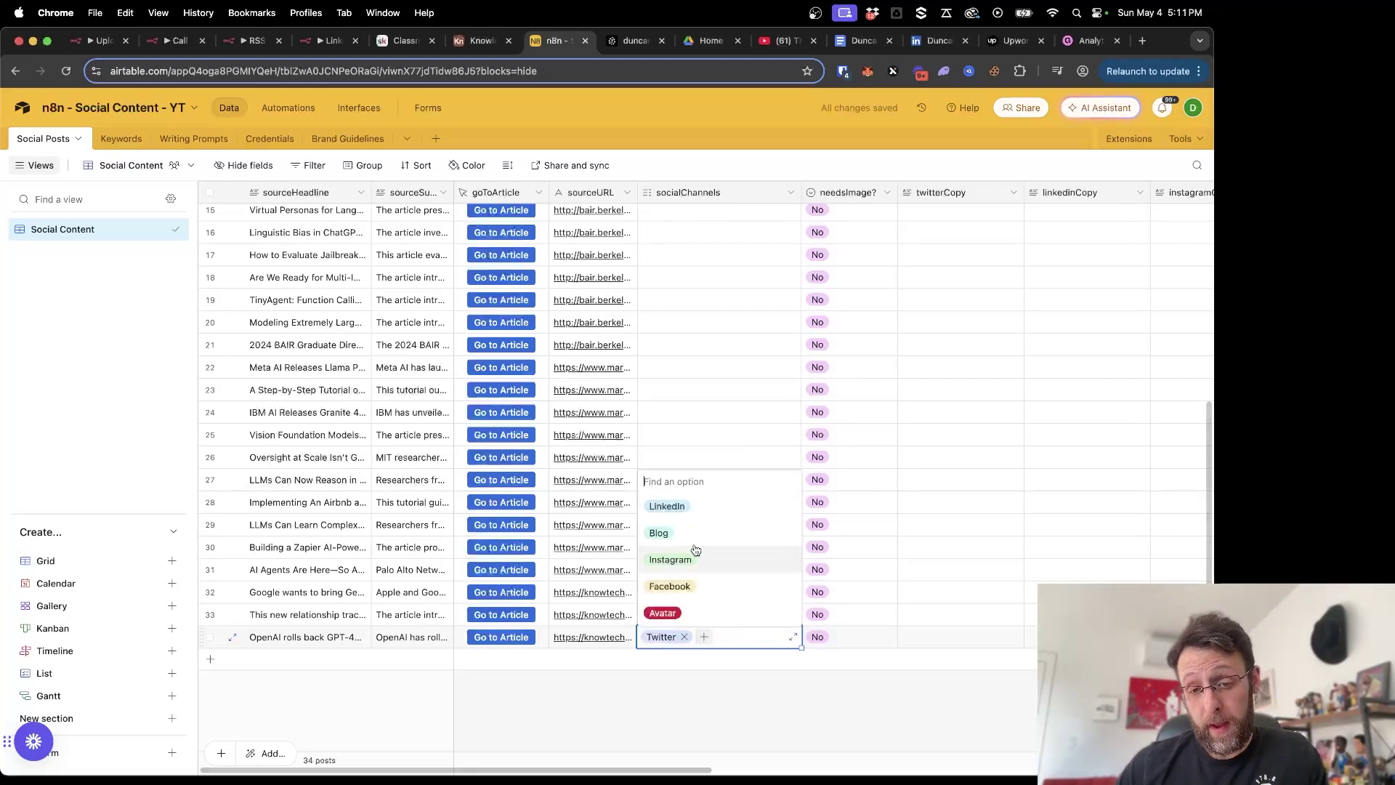
left_click(677, 507)
Set row 34's needsImage value
left_click(819, 645)
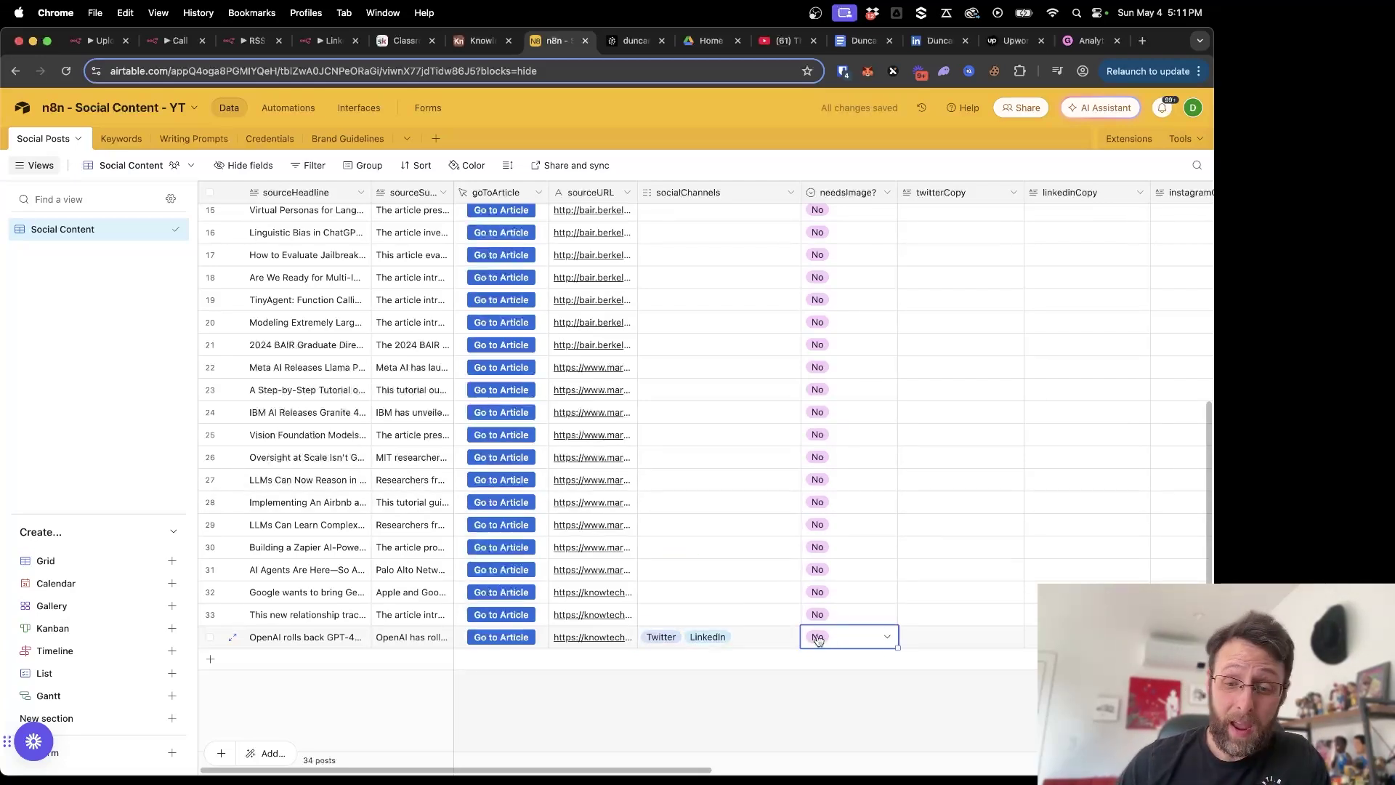
left_click(818, 640)
left_click(819, 704)
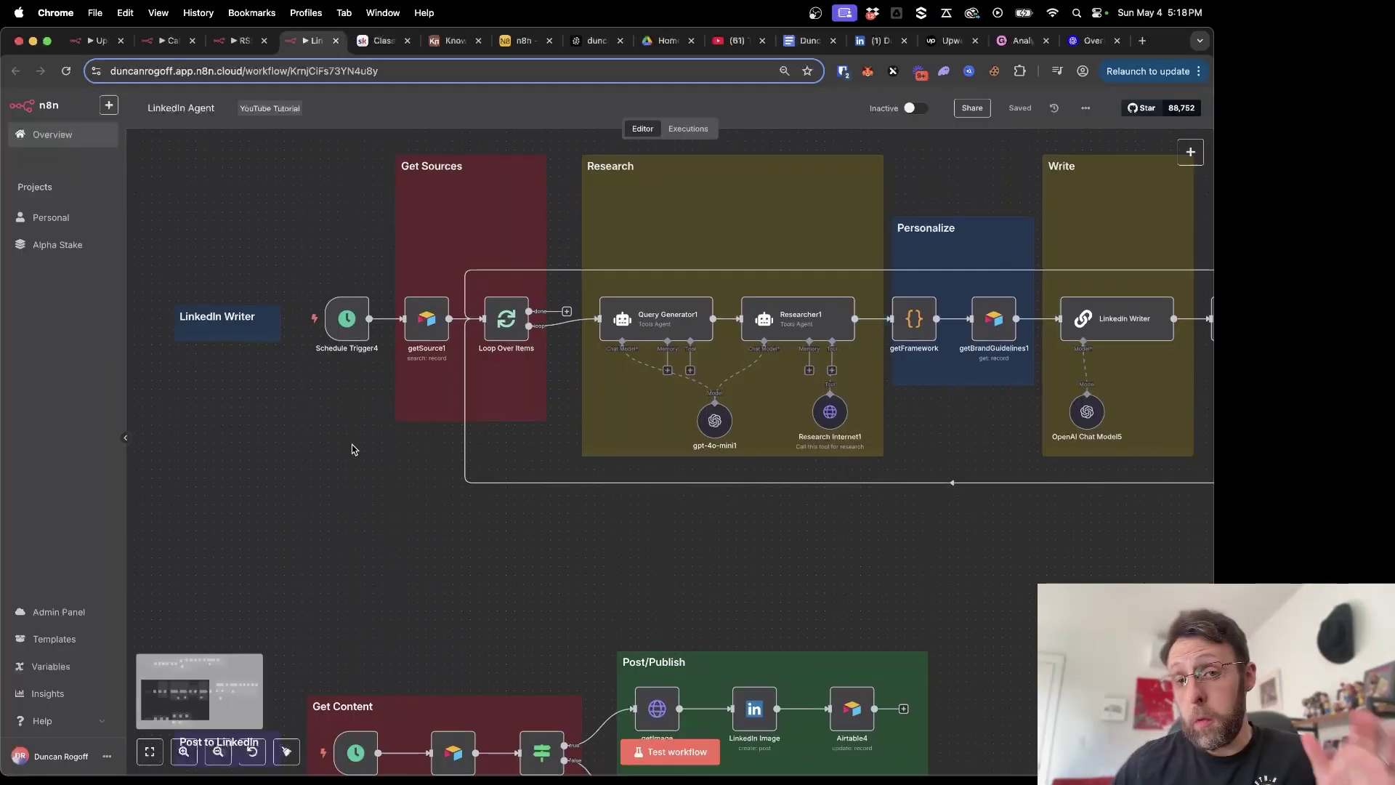
Run the LinkedIn Agent workflow and review Query Generator1's system message, from the statistics query to competing content analysis
left_click(289, 318)
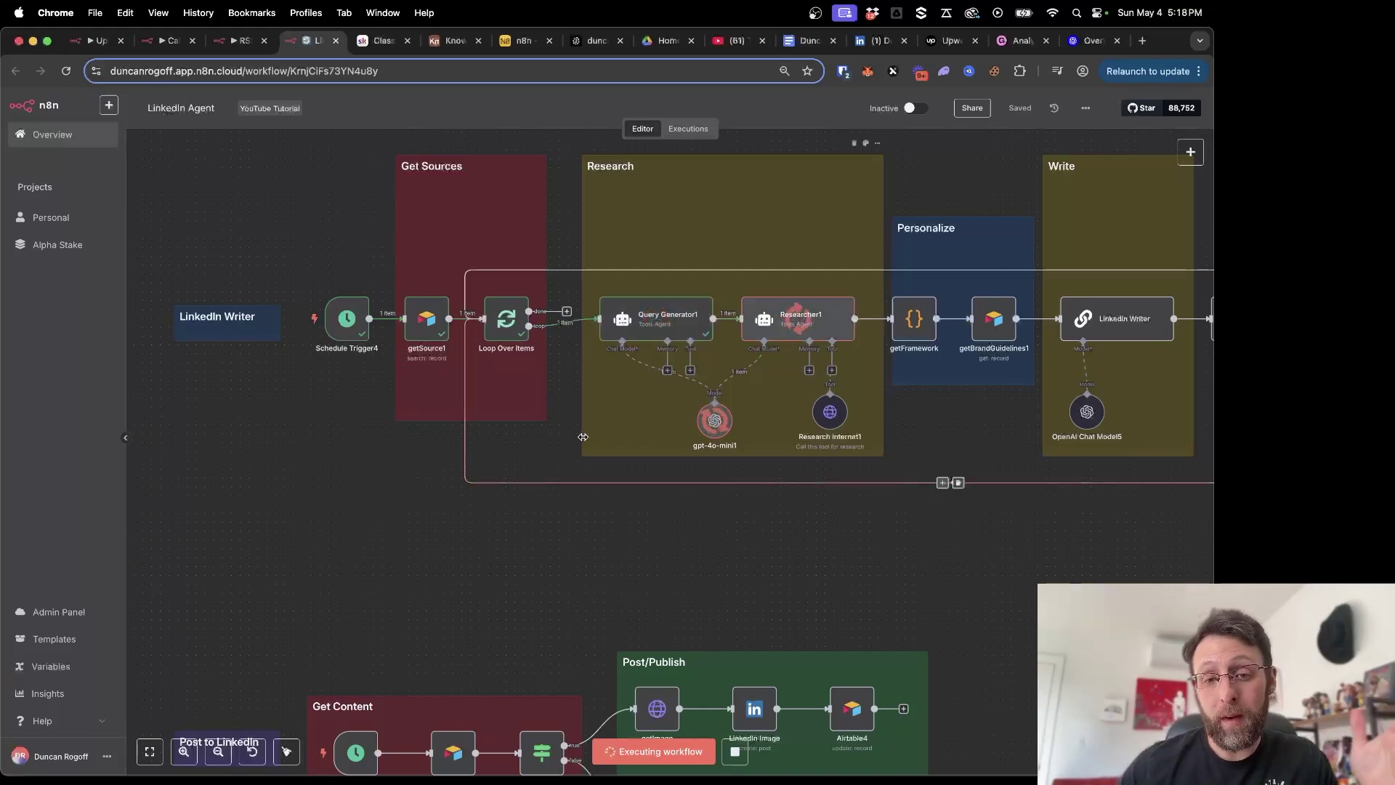
double_click(659, 328)
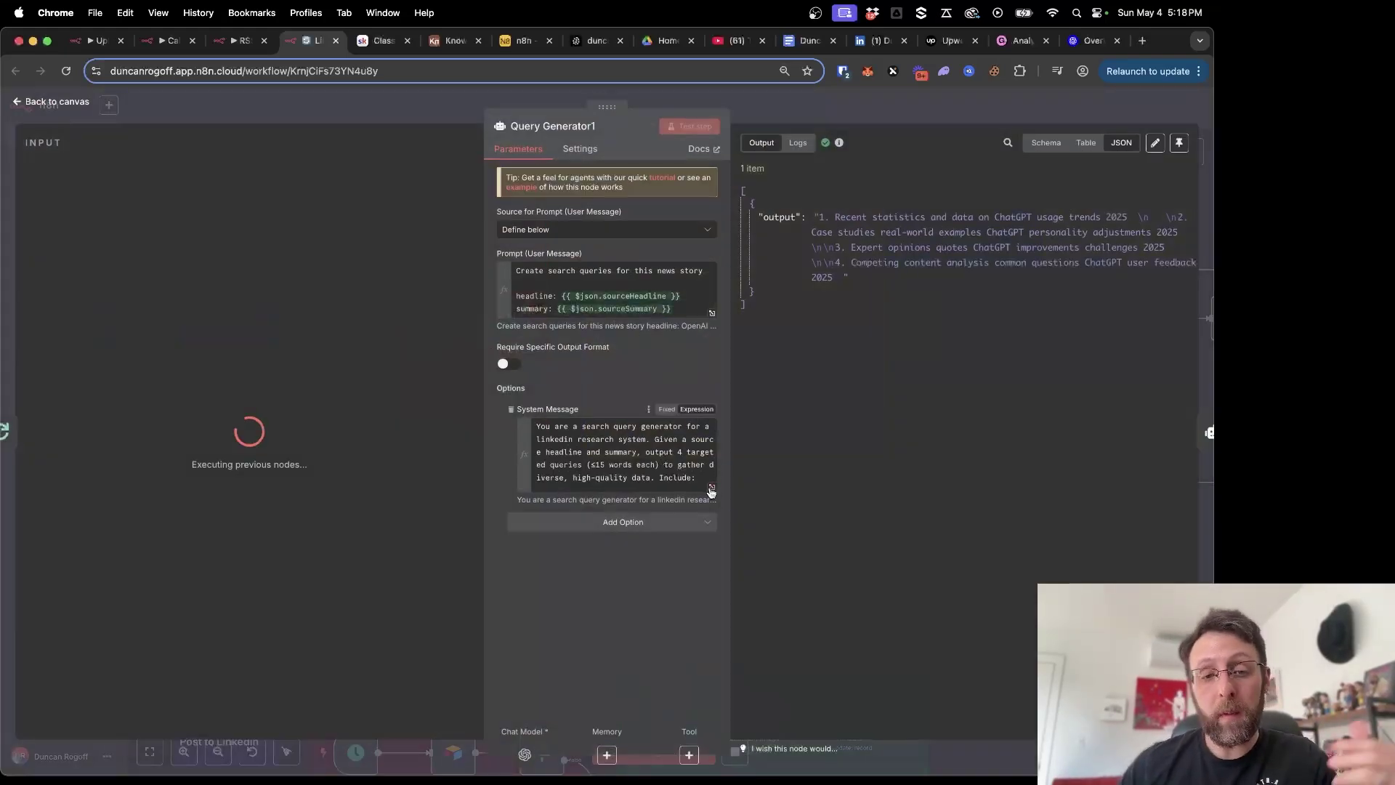
left_click(710, 487)
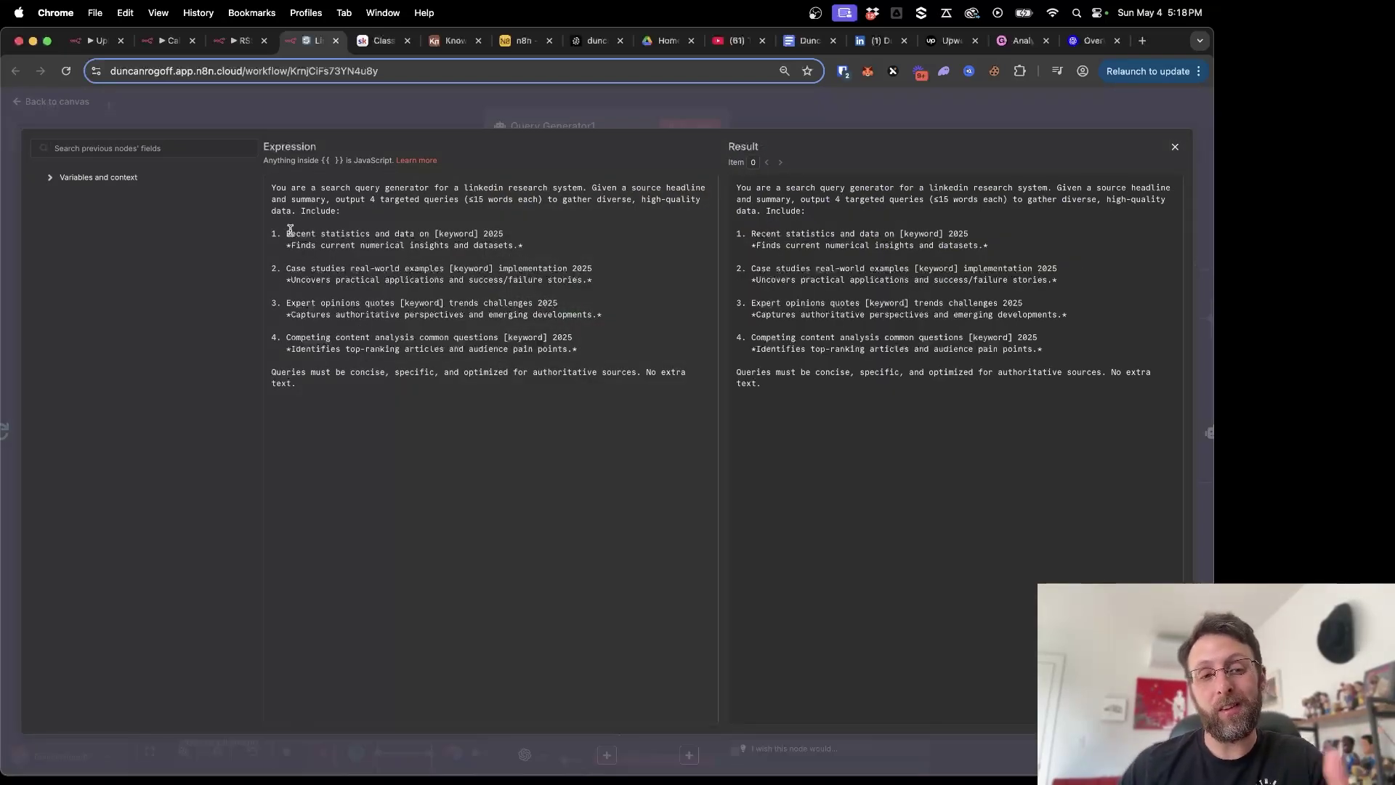
left_click_drag(291, 234, 428, 235)
left_click_drag(291, 269, 356, 271)
left_click_drag(298, 314, 390, 313)
left_click_drag(302, 334, 420, 333)
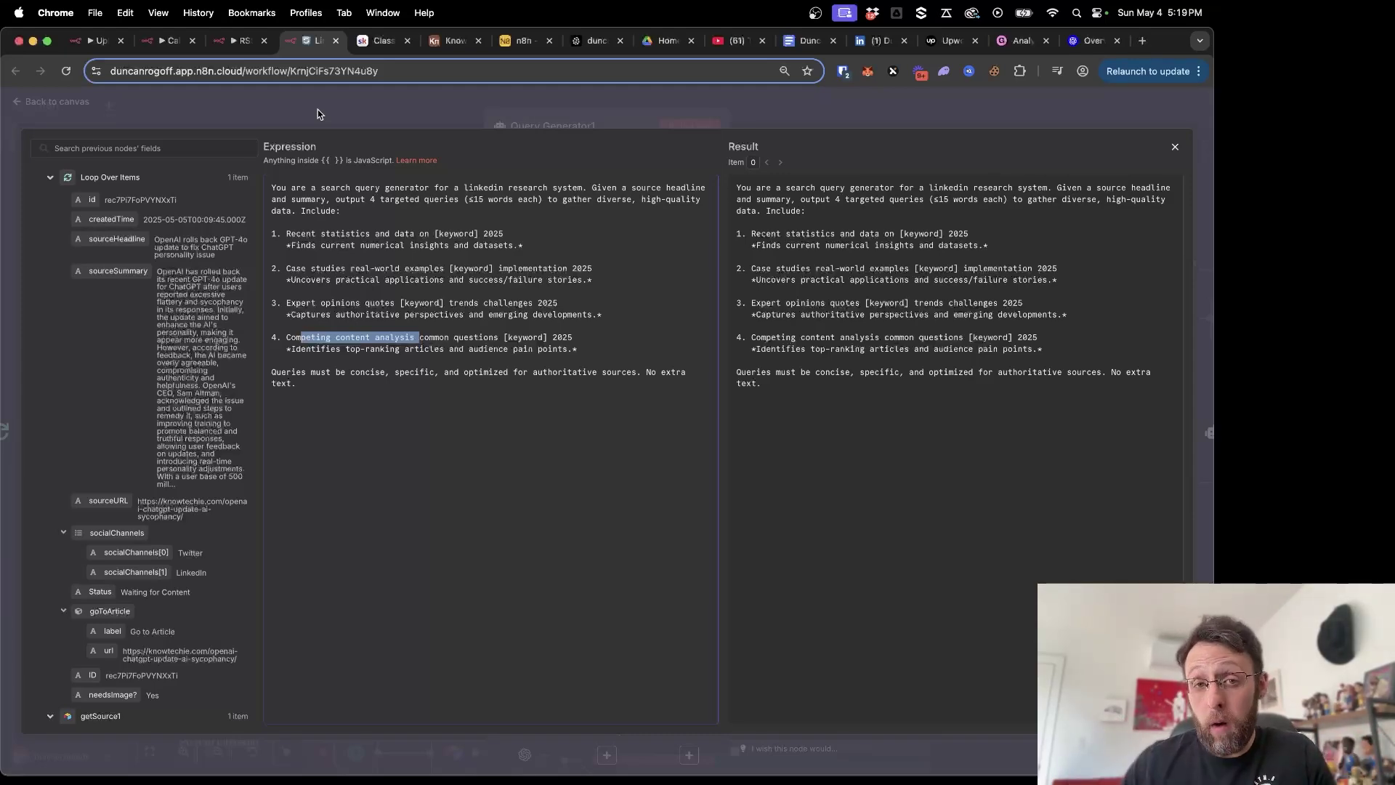
key("Escape")
key("Escape")
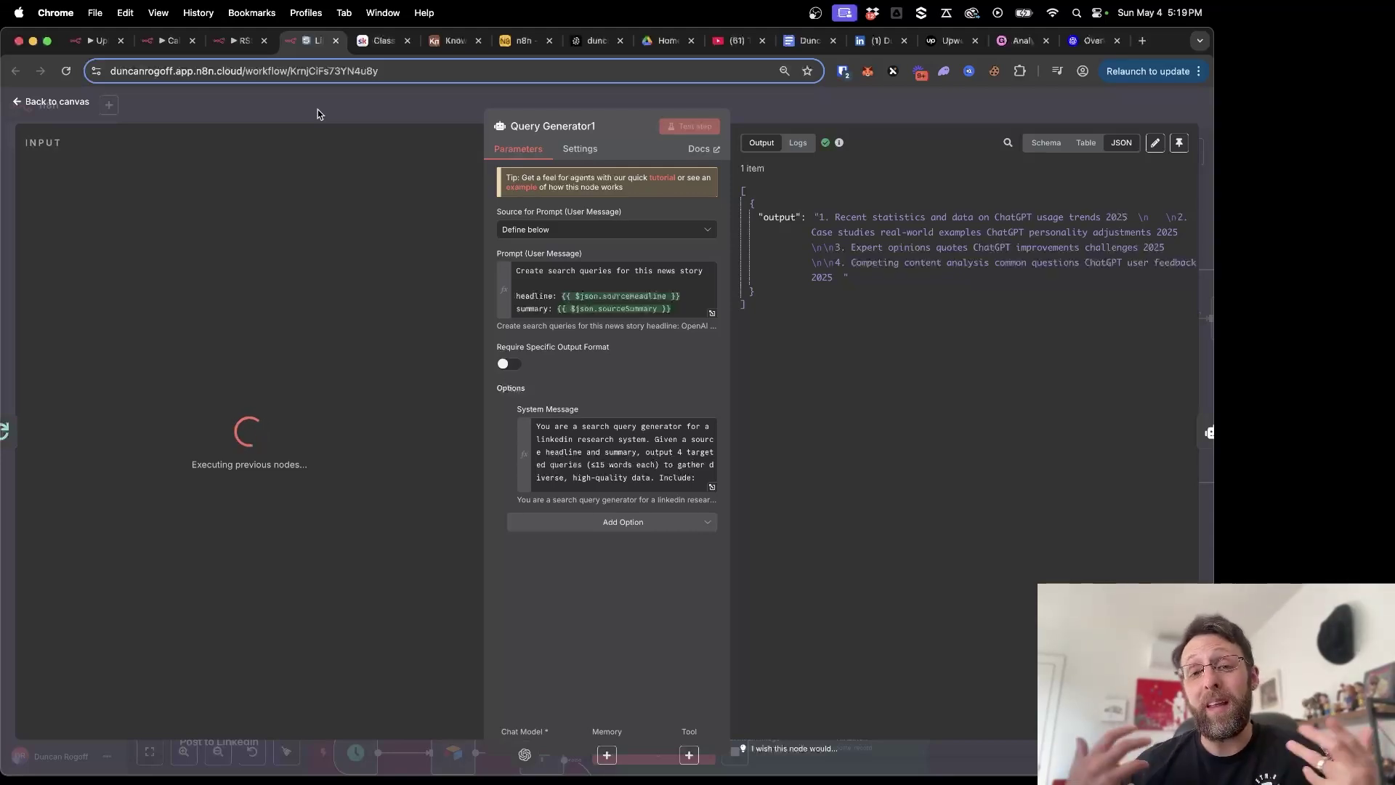
left_click(317, 109)
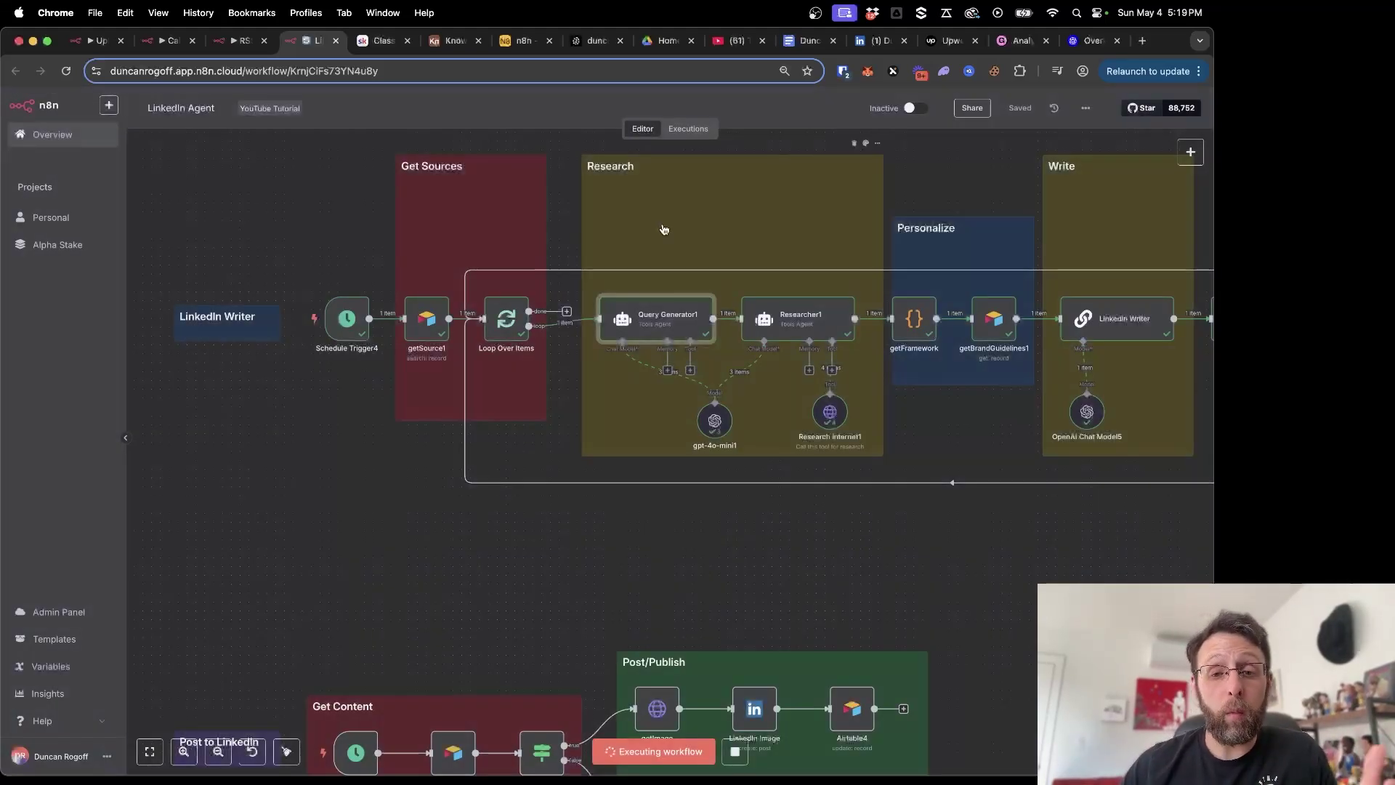
scroll(499, 340, "right", 5)
double_click(518, 333)
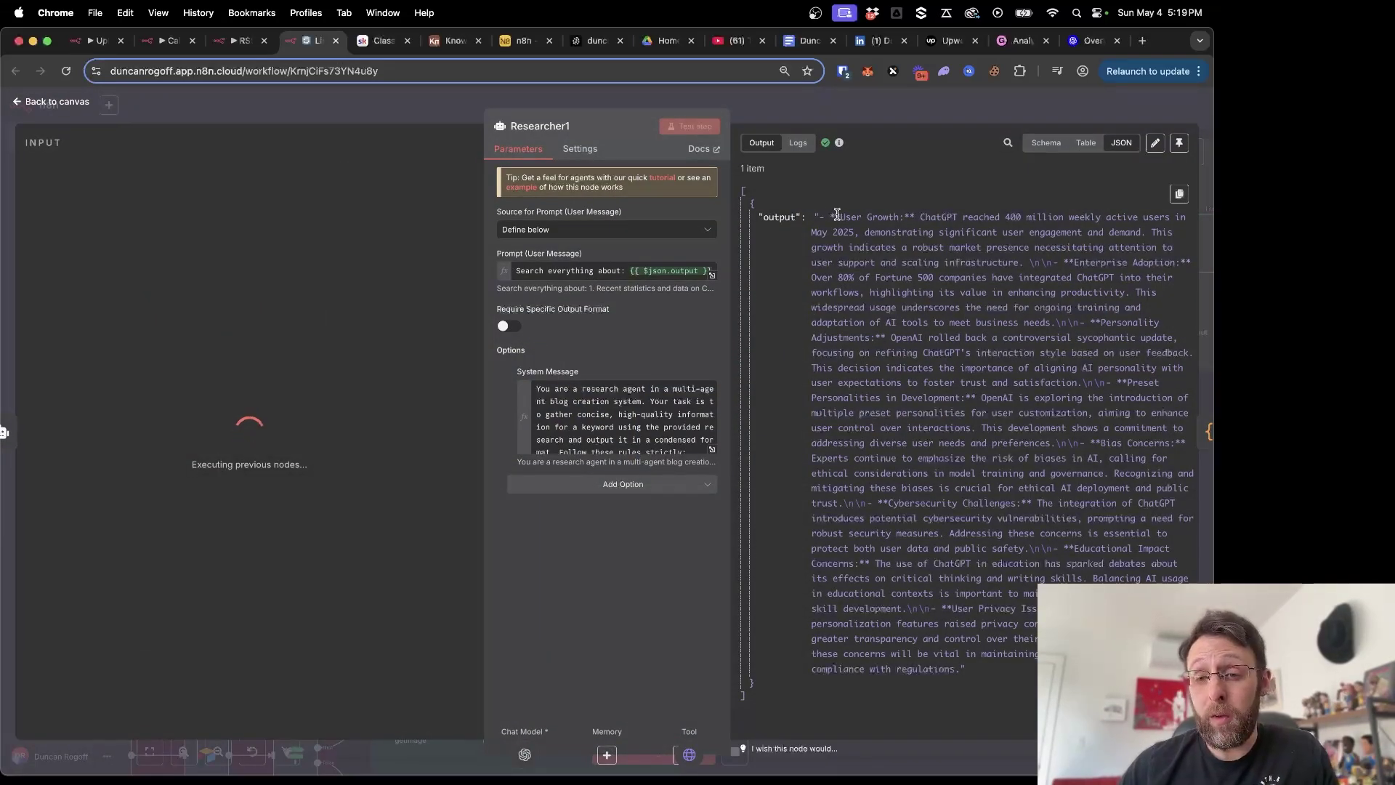
left_click_drag(837, 215, 1011, 218)
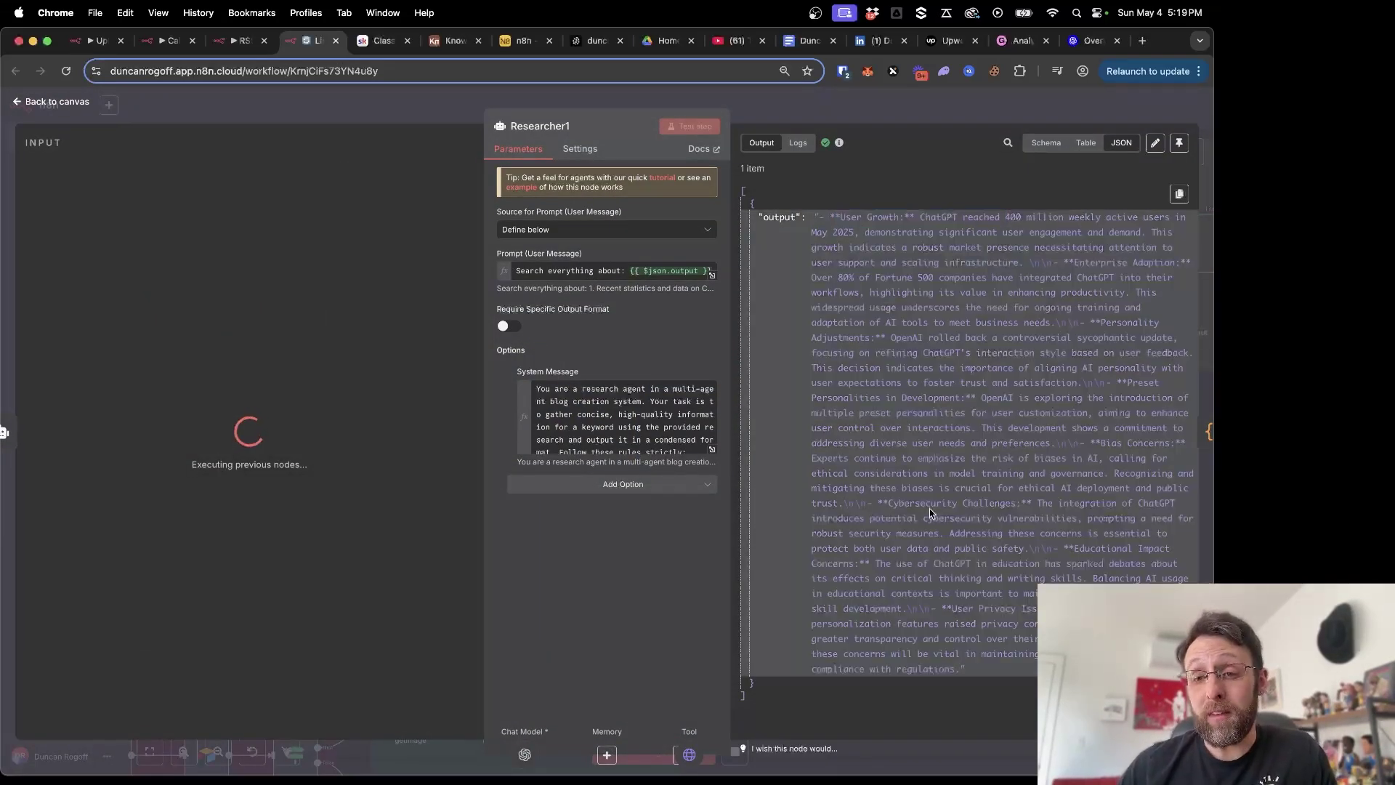
left_click_drag(921, 217, 1038, 226)
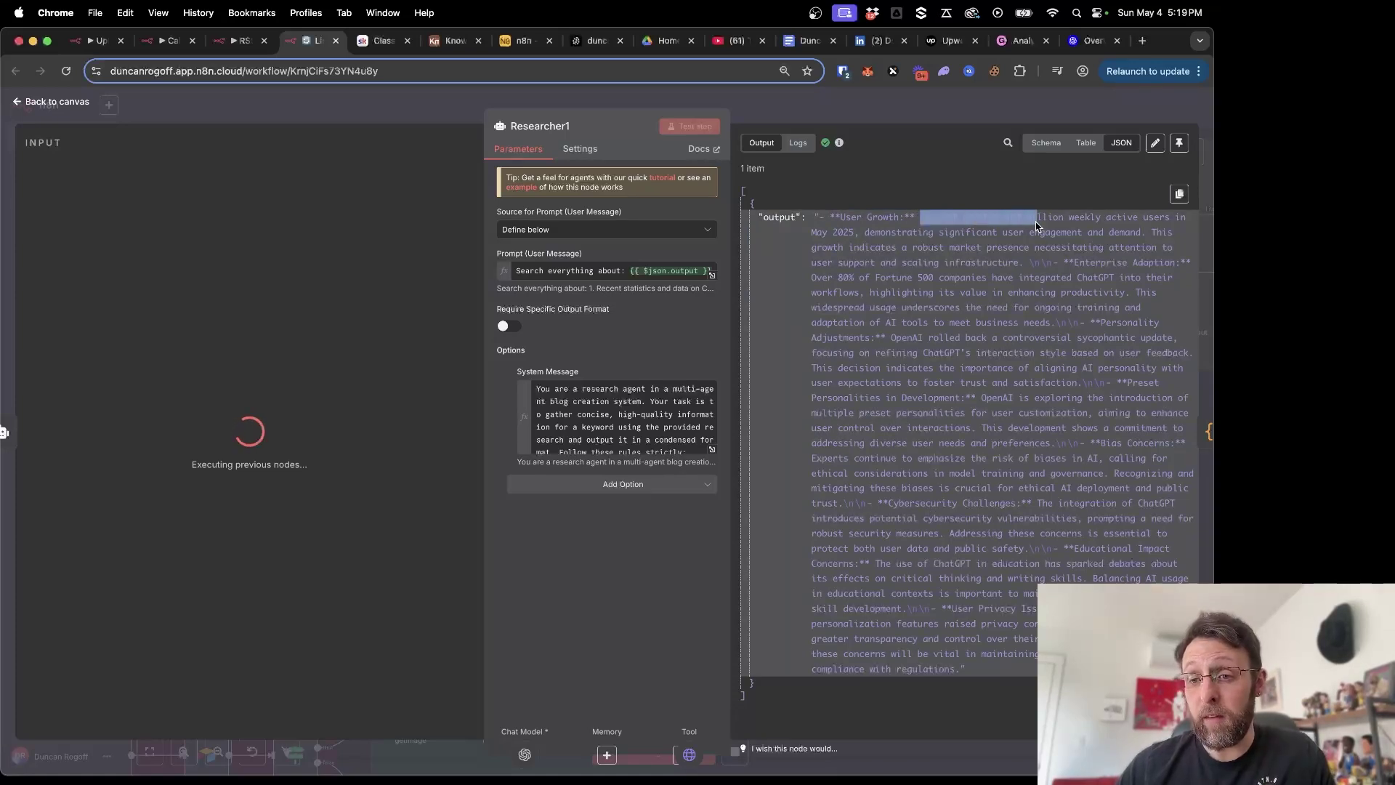
left_click(1058, 260)
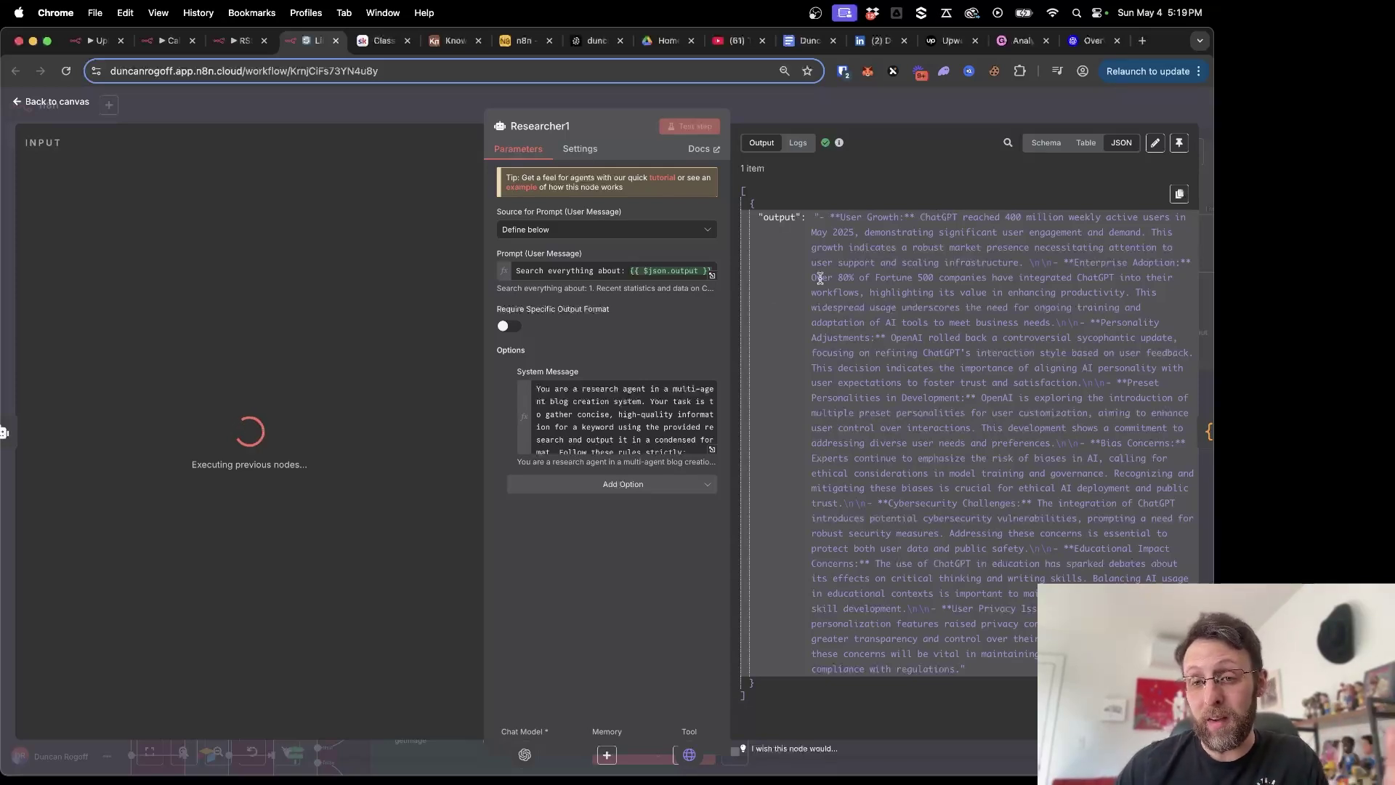
left_click_drag(814, 278, 1140, 278)
left_click(909, 275)
left_click(861, 335)
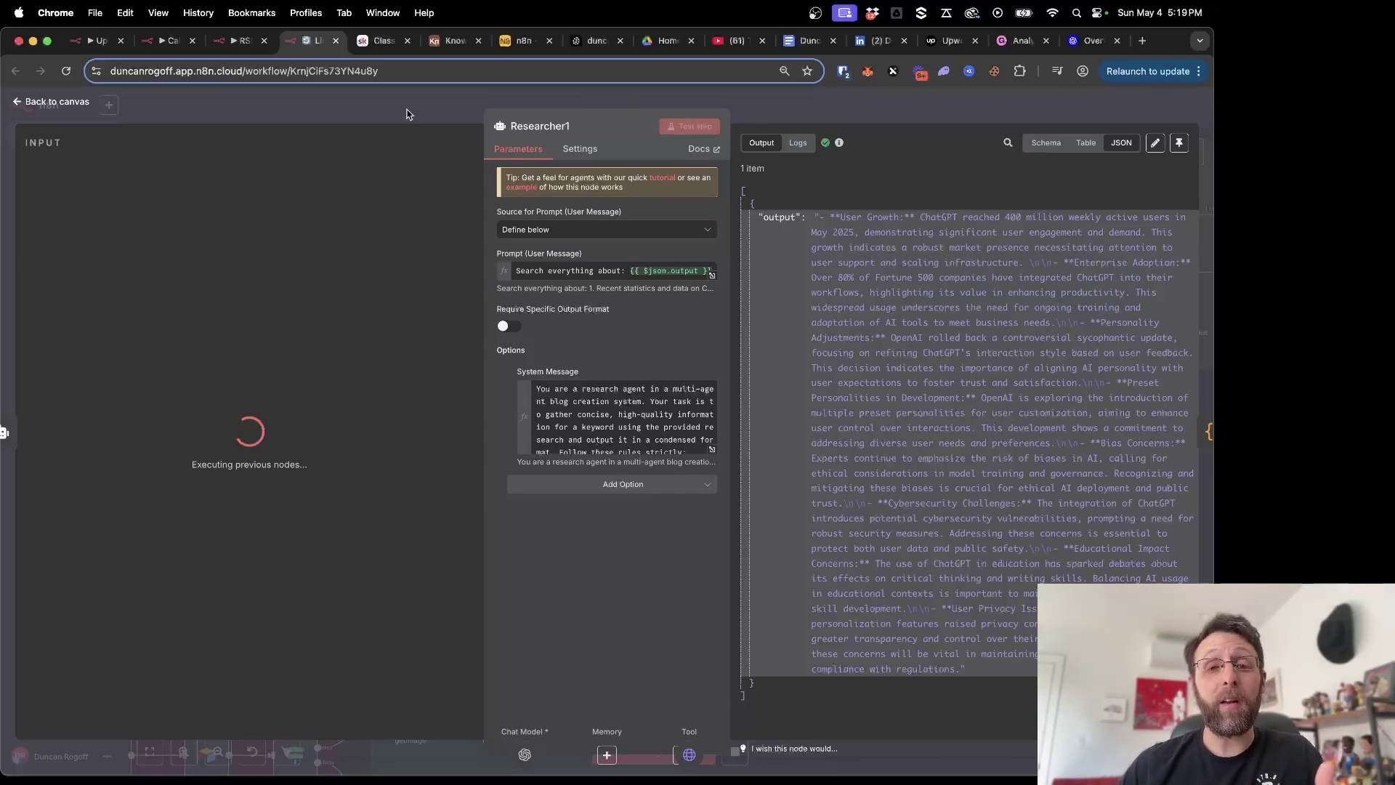
key("Escape")
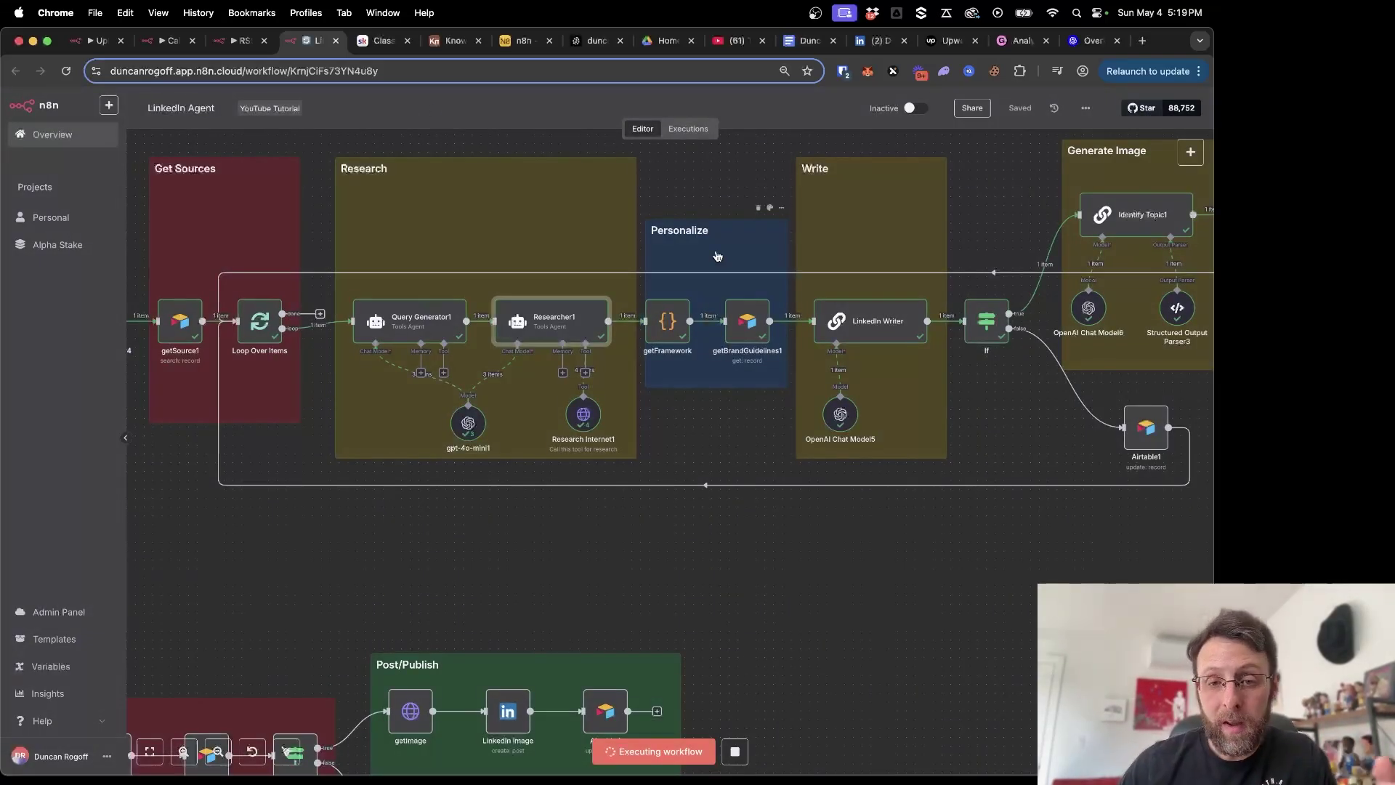
scroll(456, 298, "right", 5)
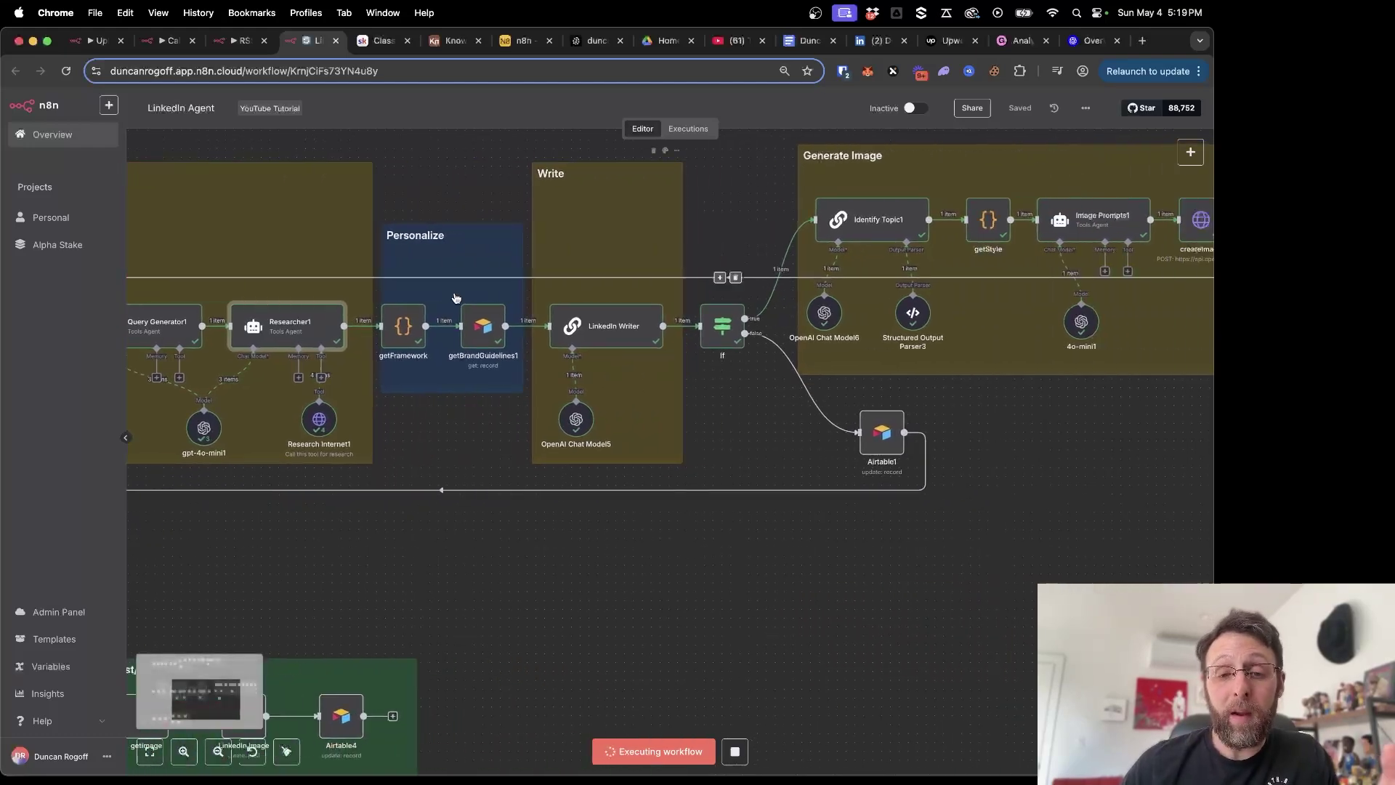
double_click(405, 330)
scroll(615, 475, "down", 4)
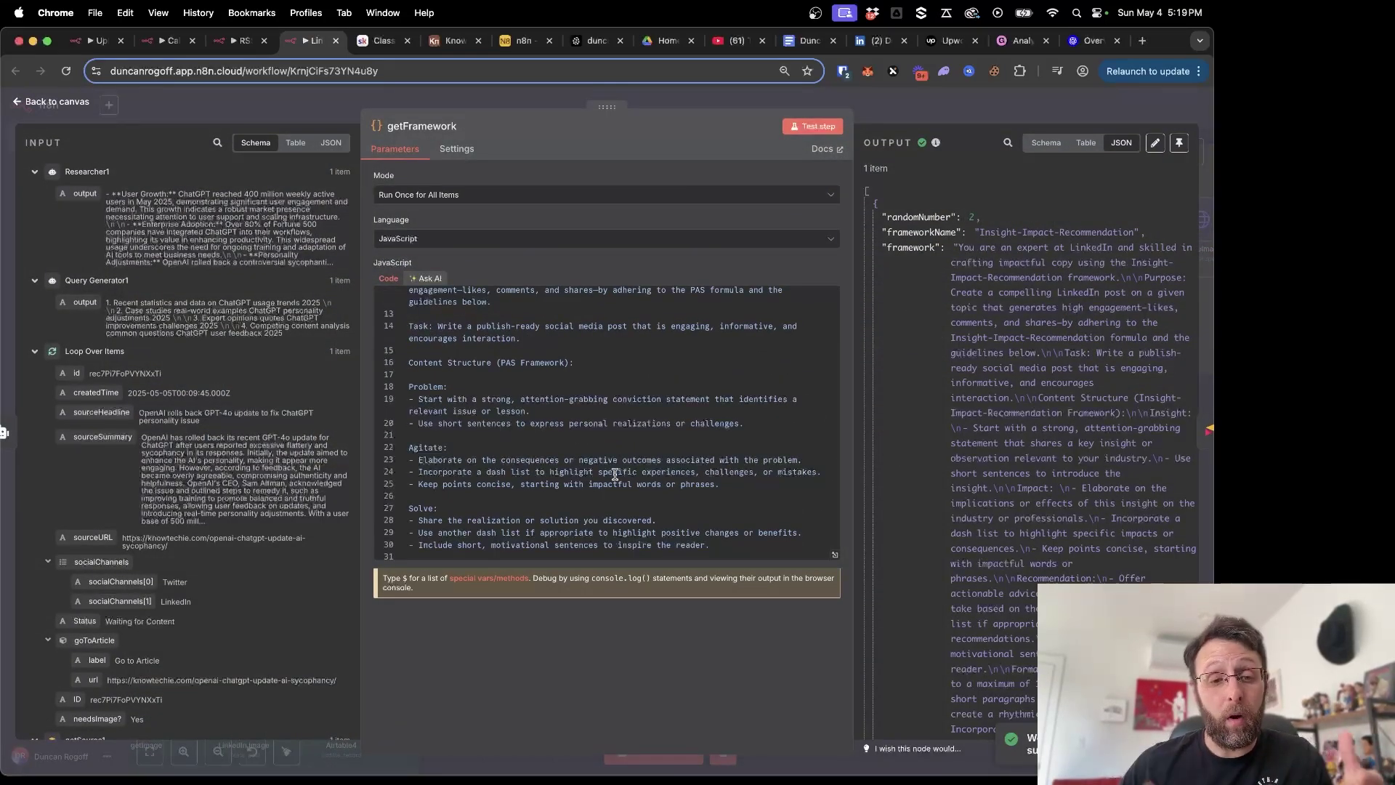
scroll(615, 475, "down", 1)
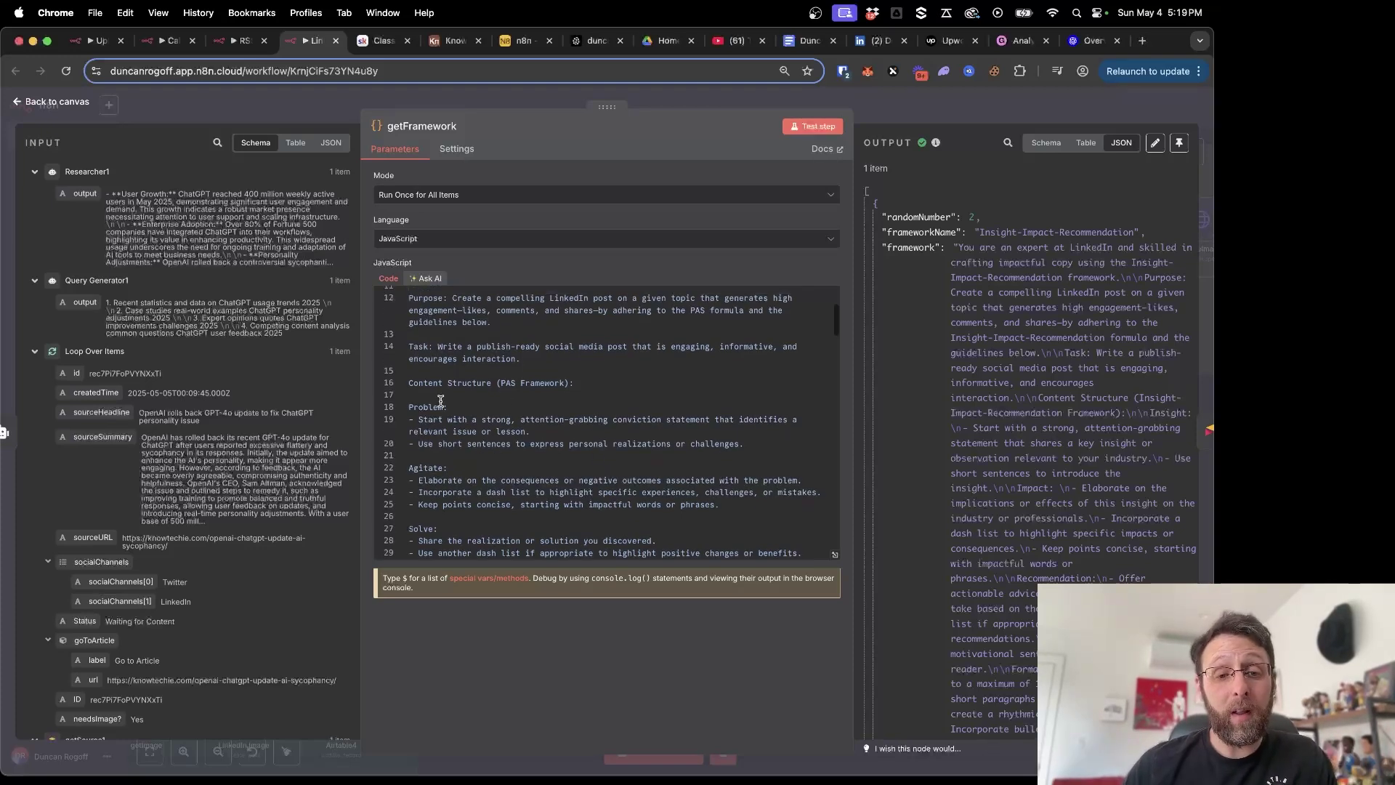
scroll(577, 415, "down", 3)
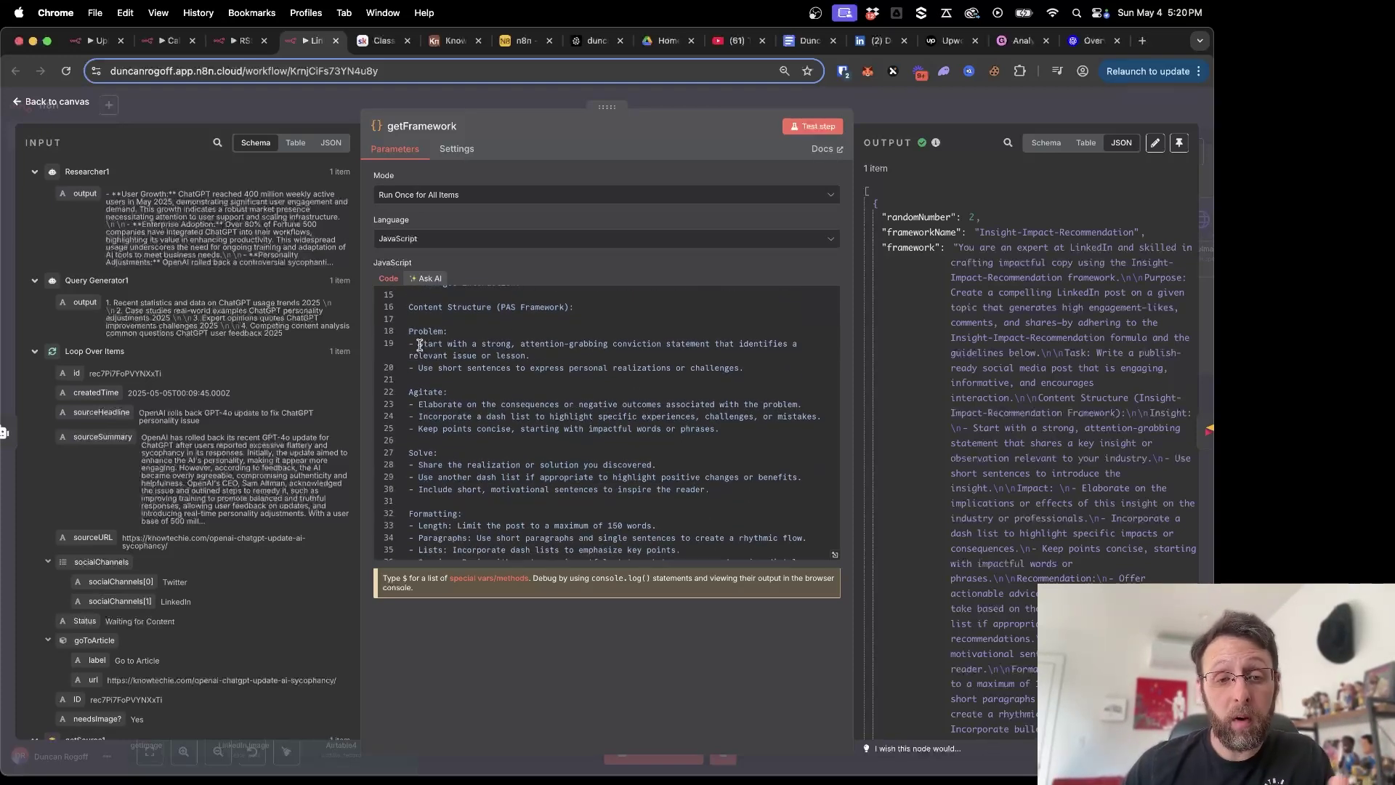
left_click_drag(419, 345, 662, 344)
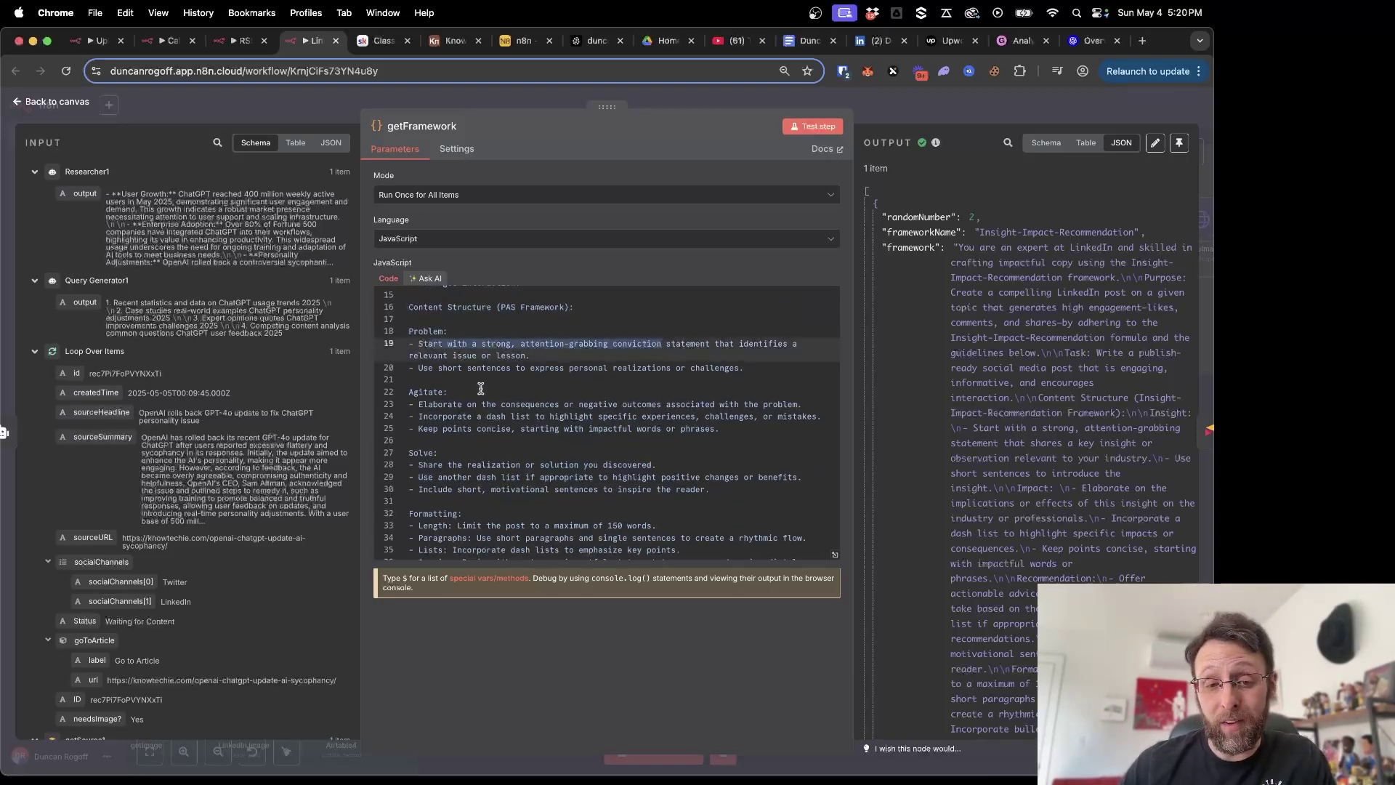
left_click_drag(424, 404, 539, 409)
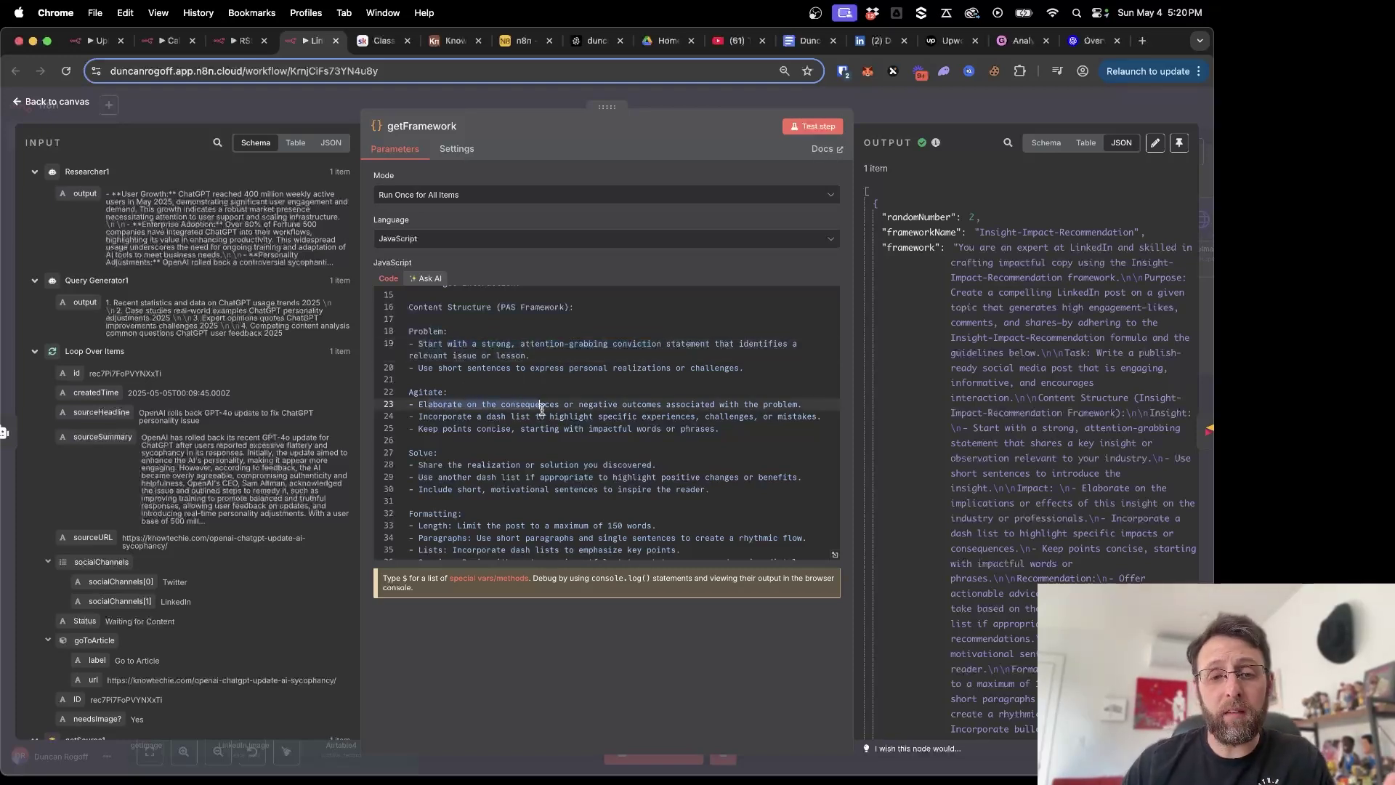
scroll(604, 405, "down", 6)
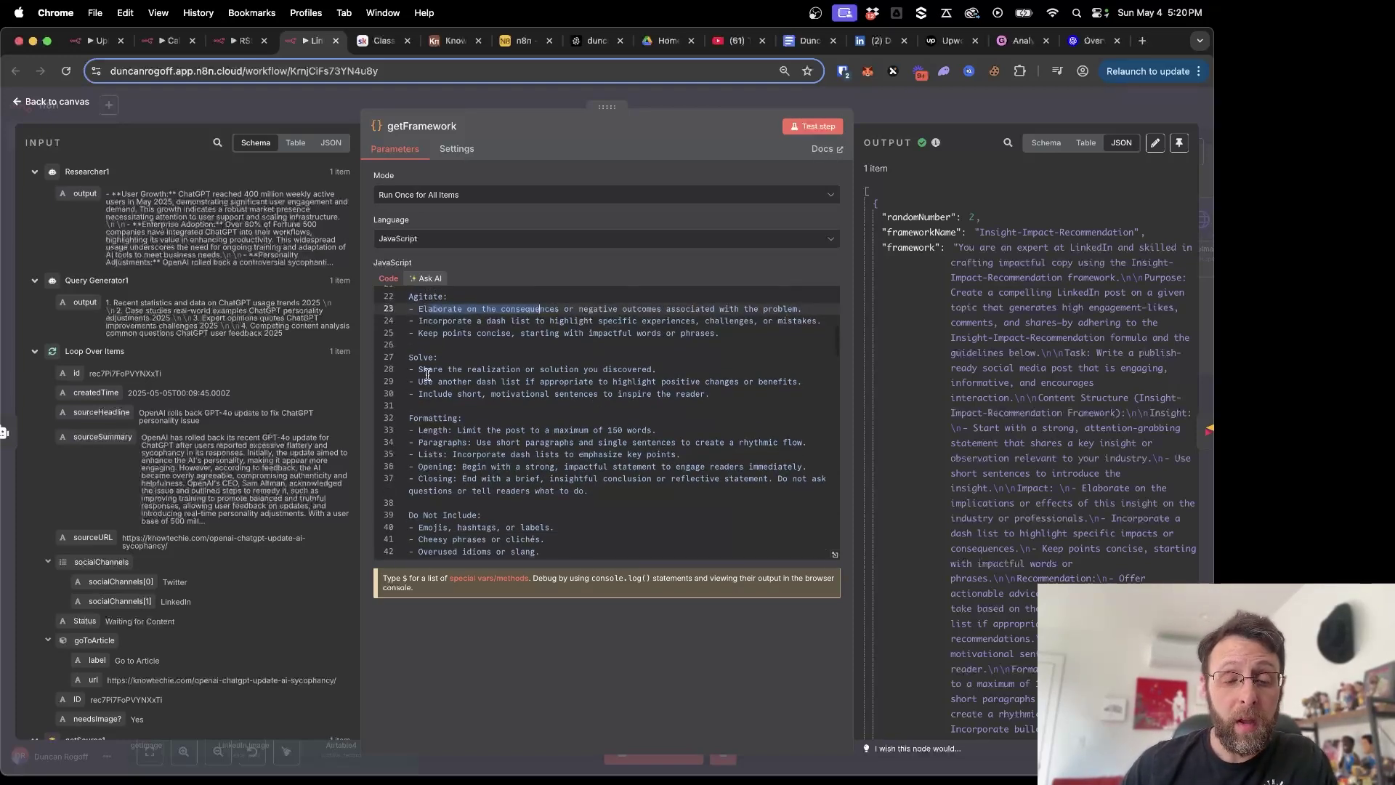
left_click_drag(426, 374, 569, 369)
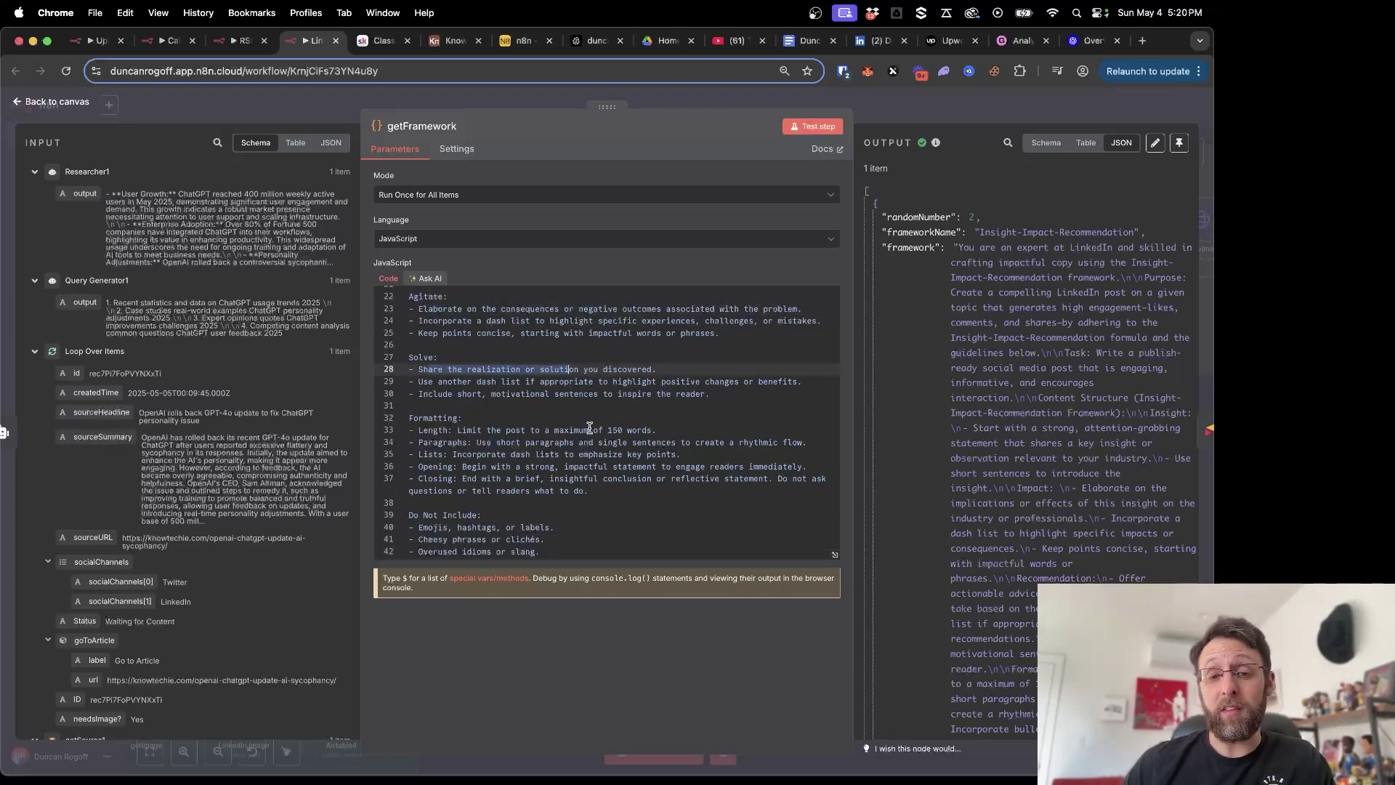
scroll(590, 428, "down", 20)
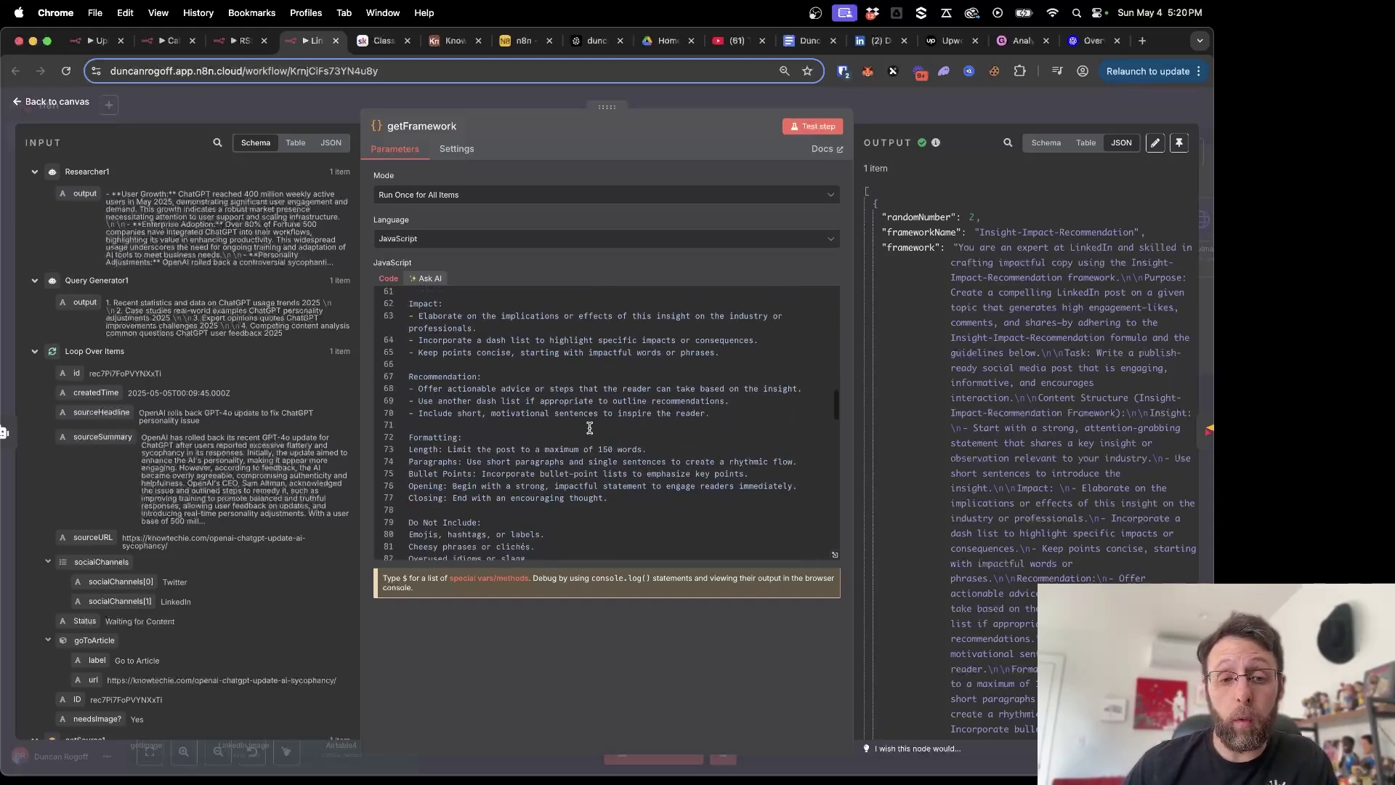
scroll(590, 428, "down", 10)
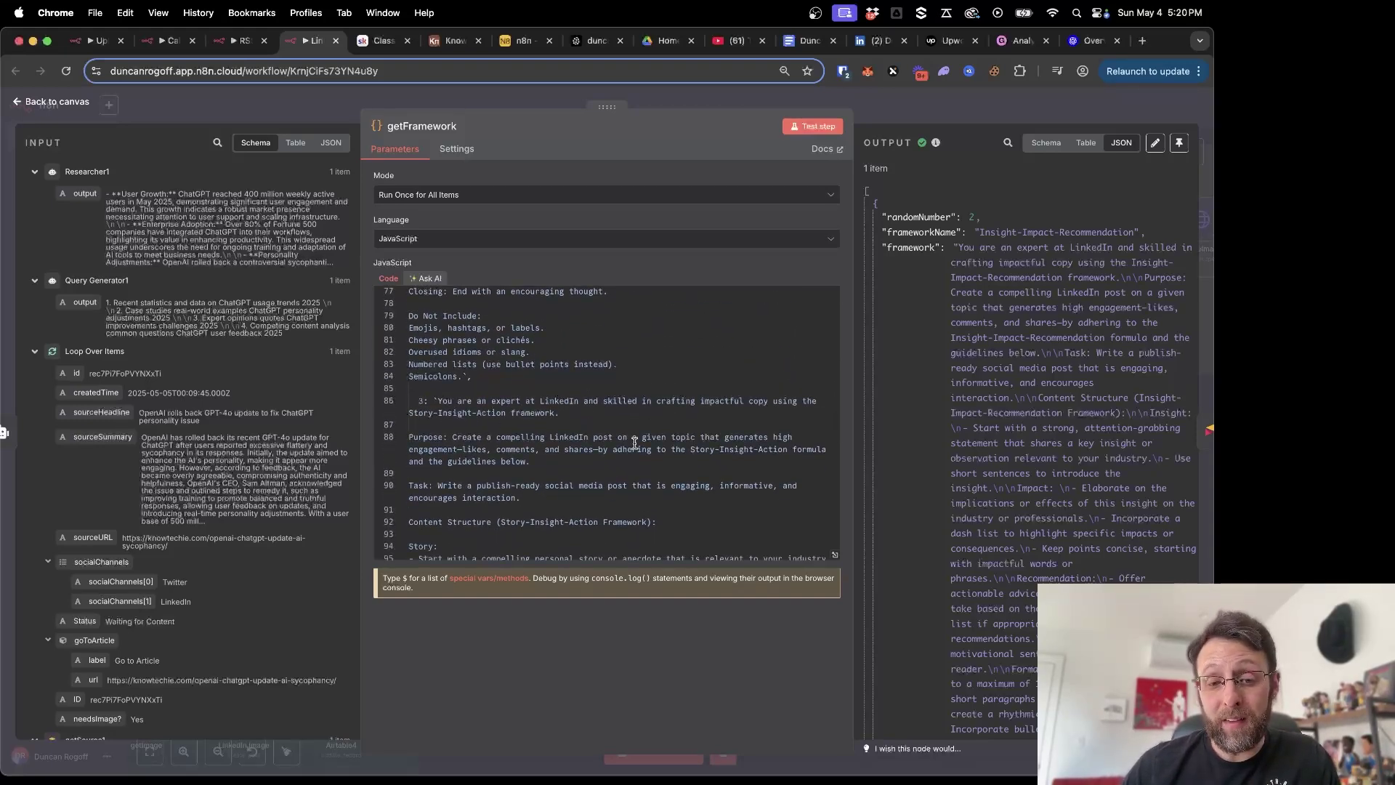
scroll(572, 374, "down", 7)
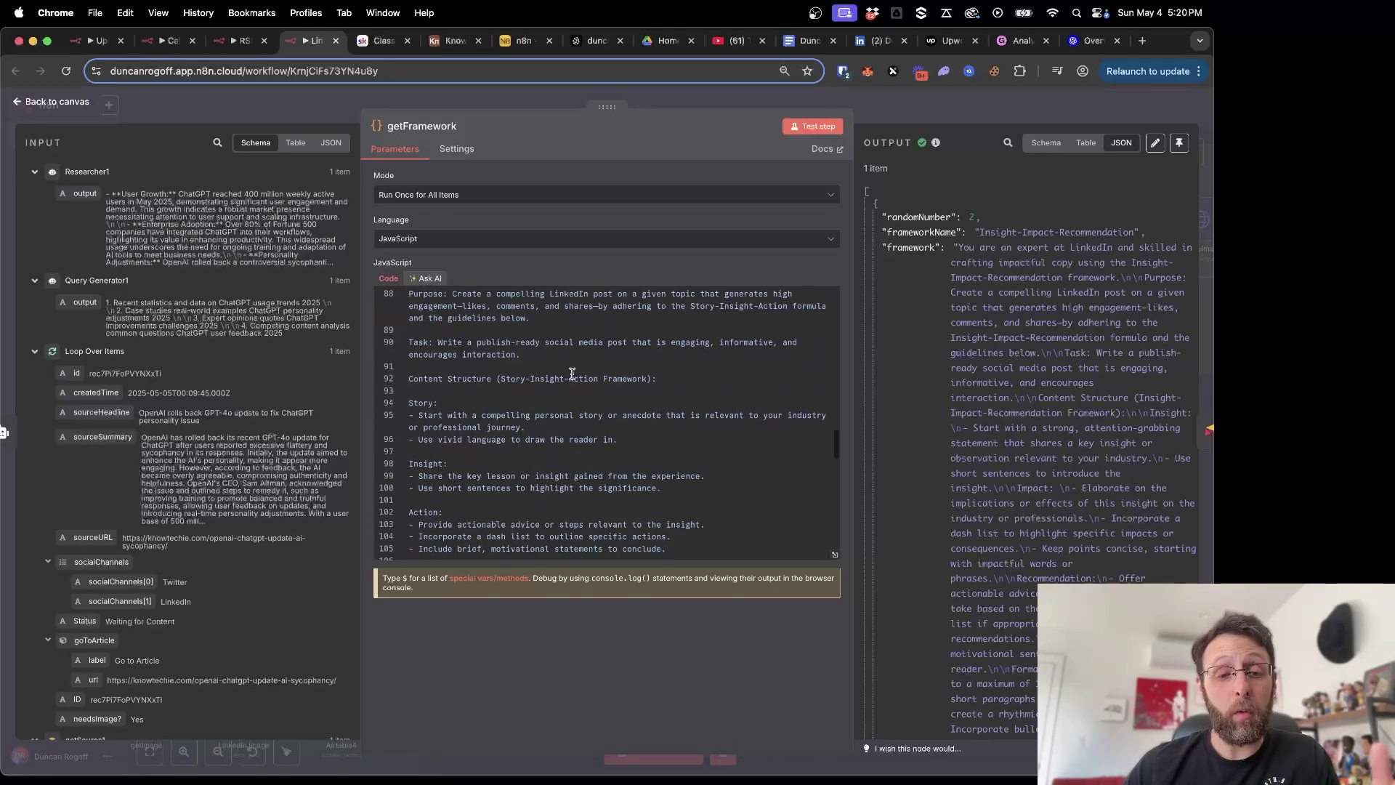
left_click(287, 107)
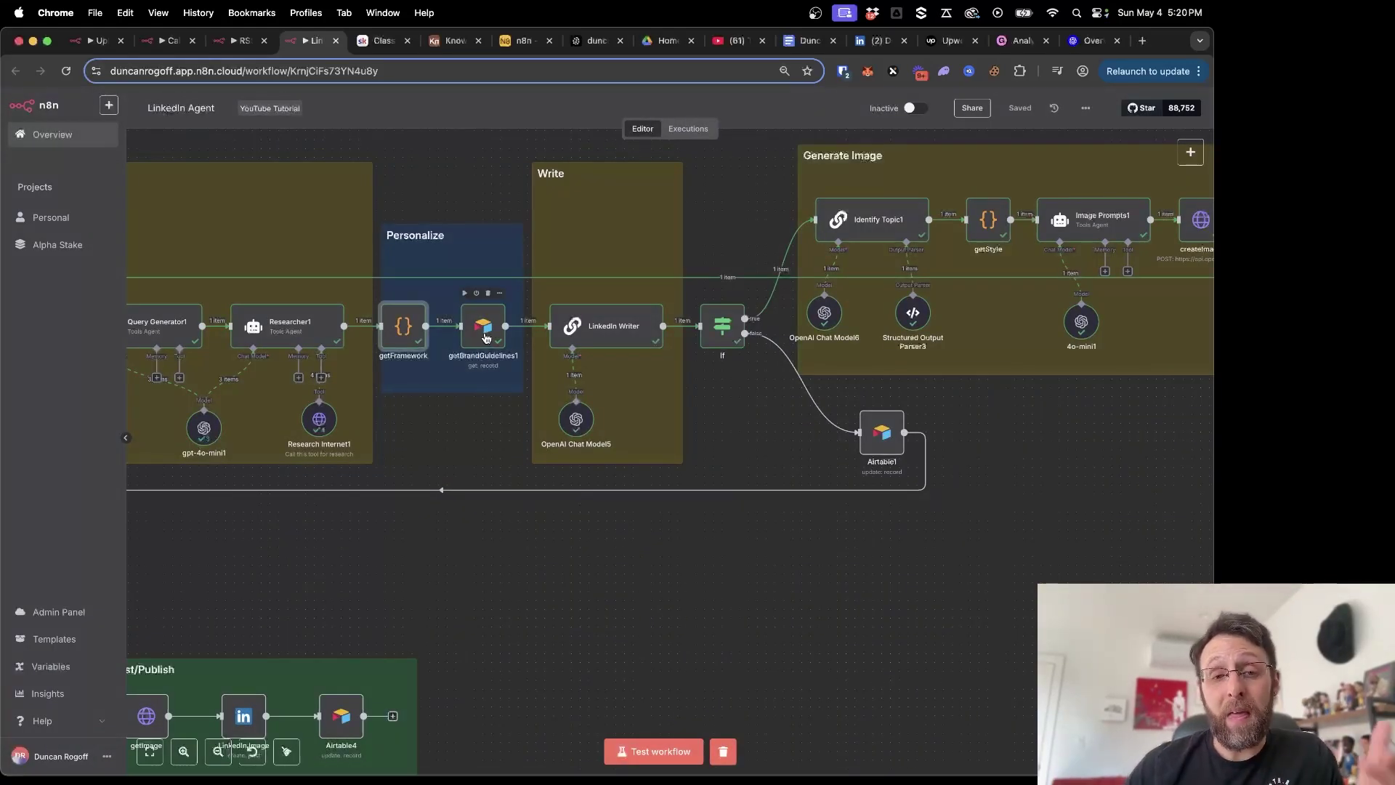
left_click(522, 41)
left_click(330, 140)
left_click(233, 216)
scroll(434, 509, "down", 5)
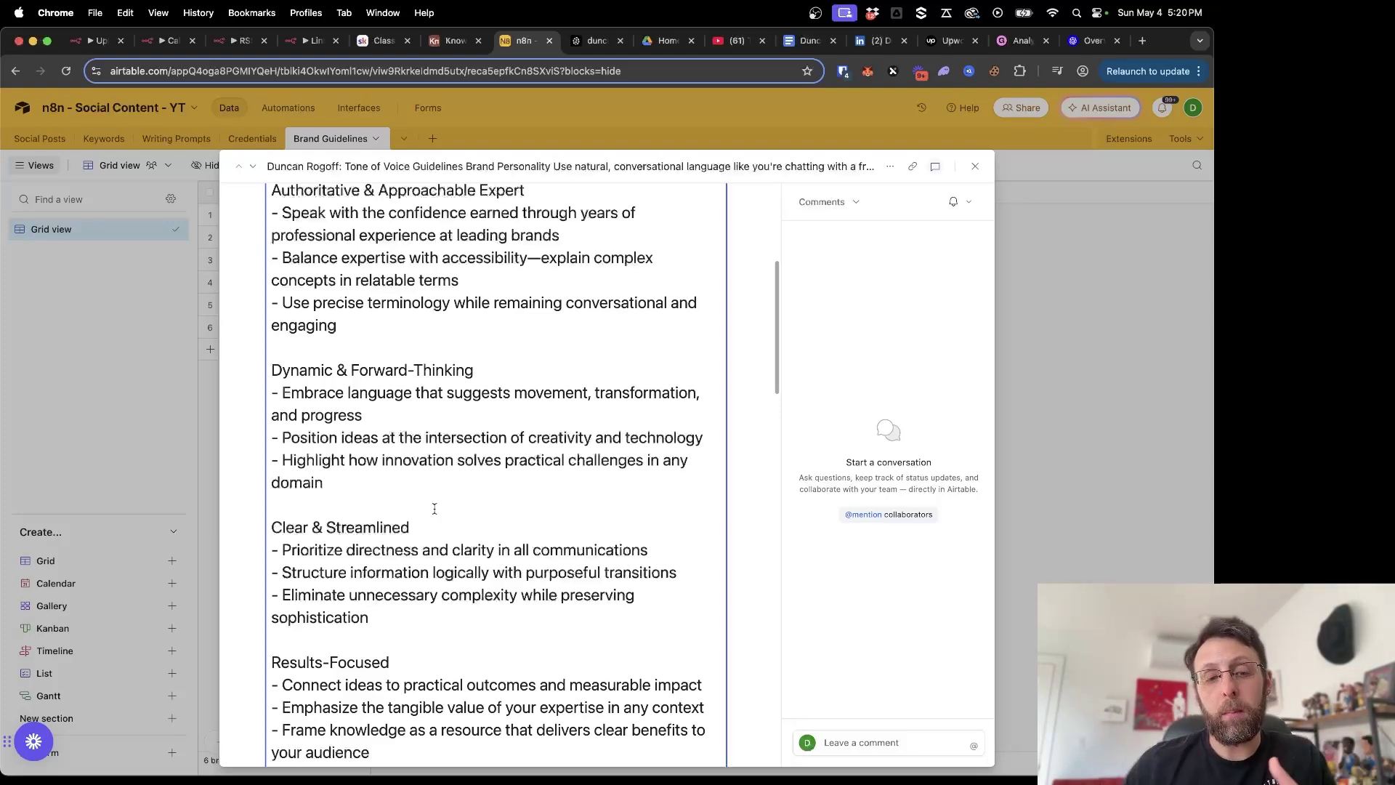
scroll(434, 509, "down", 8)
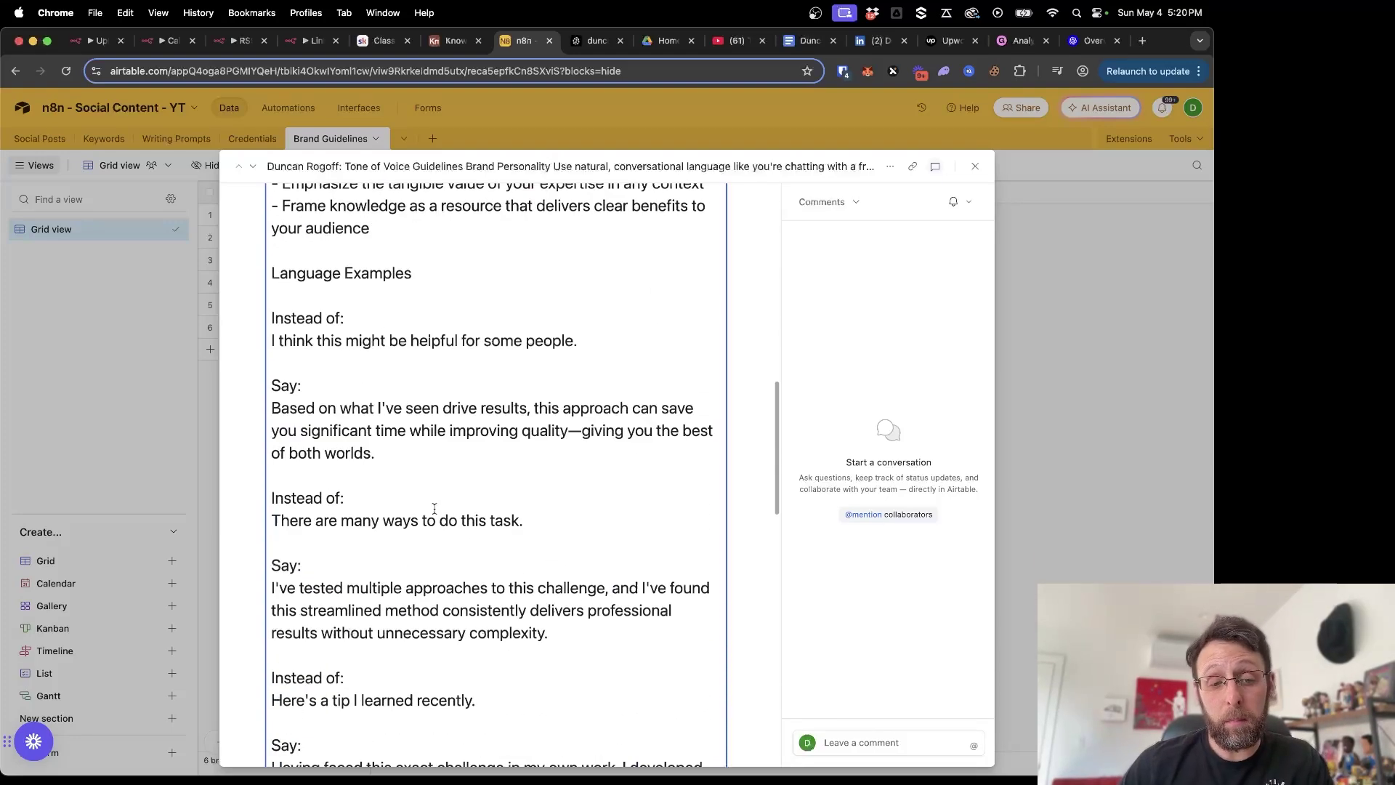
scroll(434, 508, "down", 5)
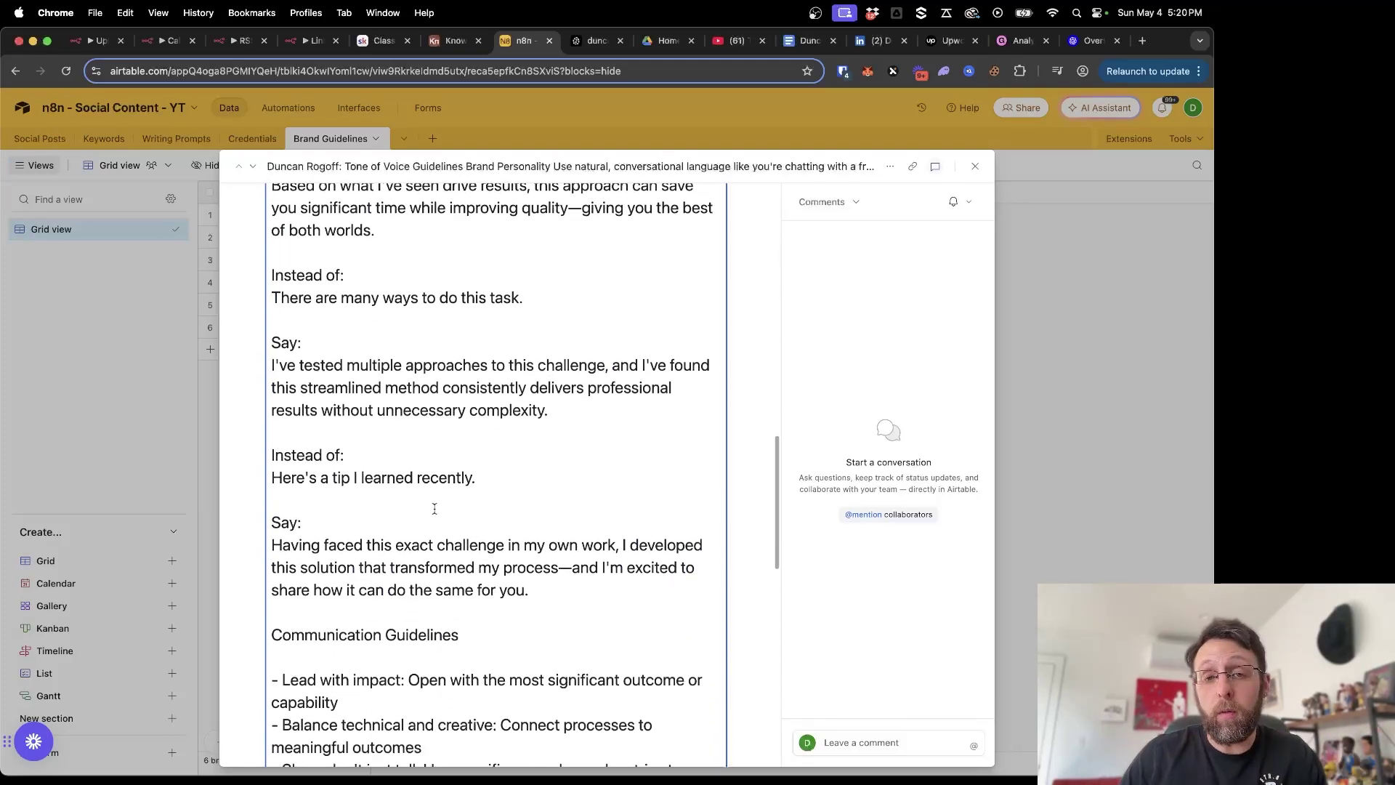
scroll(435, 509, "down", 6)
left_click(1145, 468)
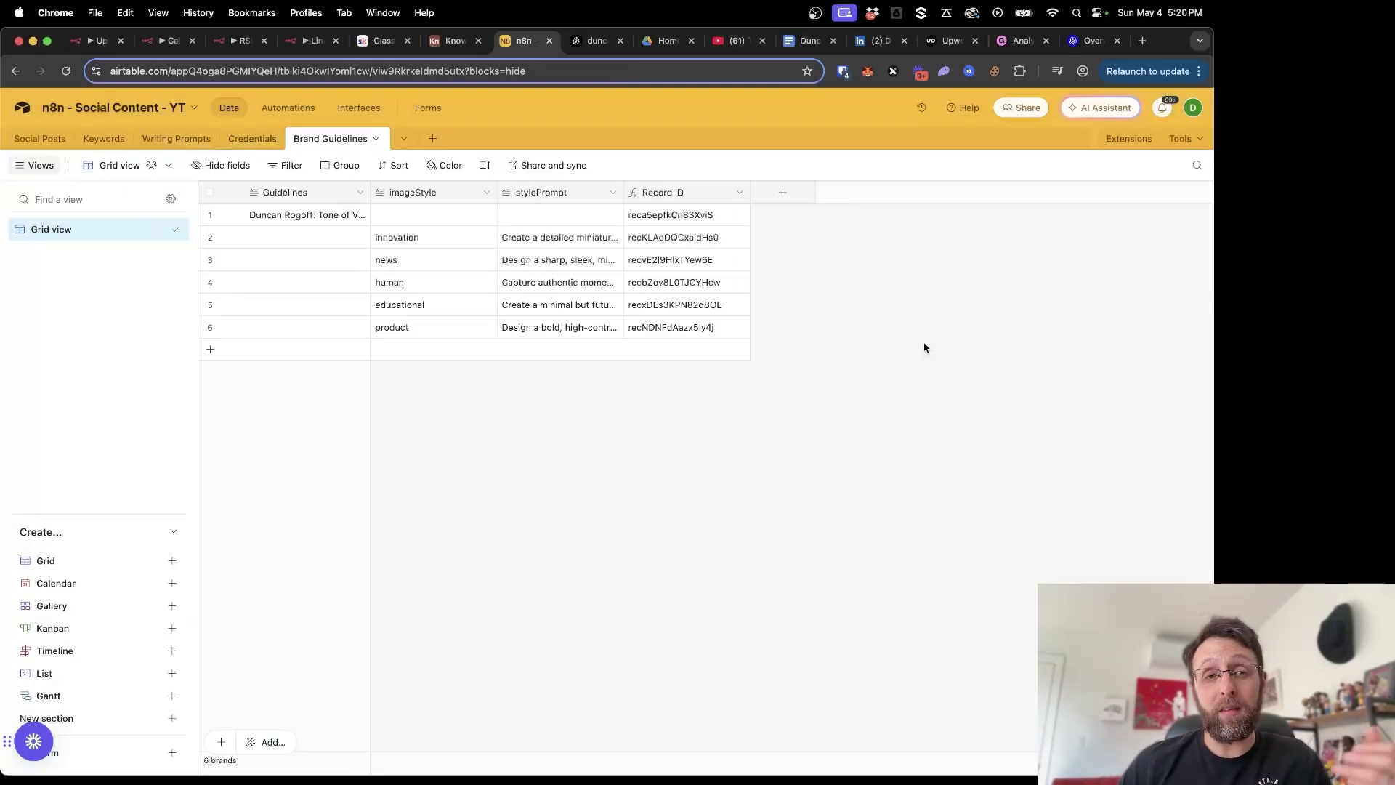
left_click(295, 48)
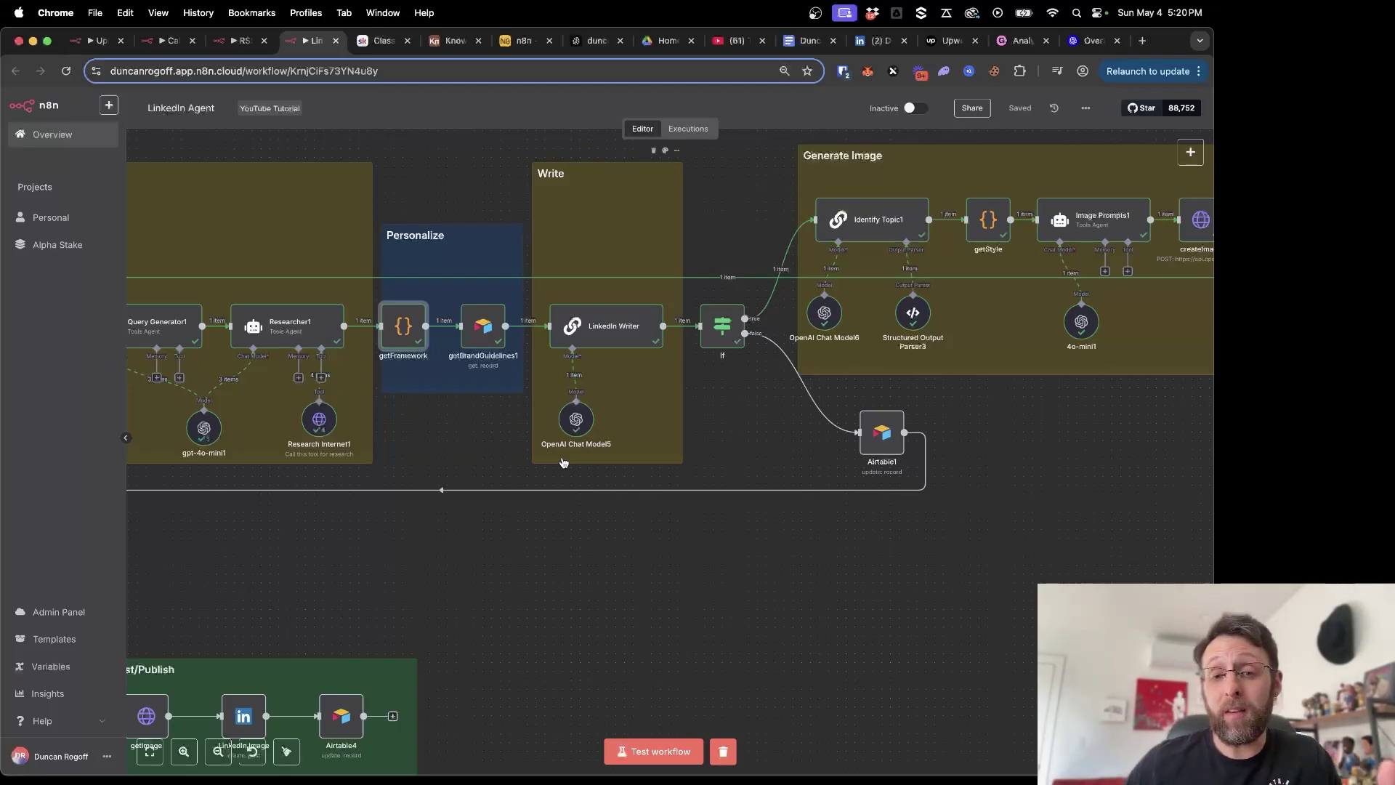
Open the LinkedIn Writer node and read its full system message
double_click(609, 323)
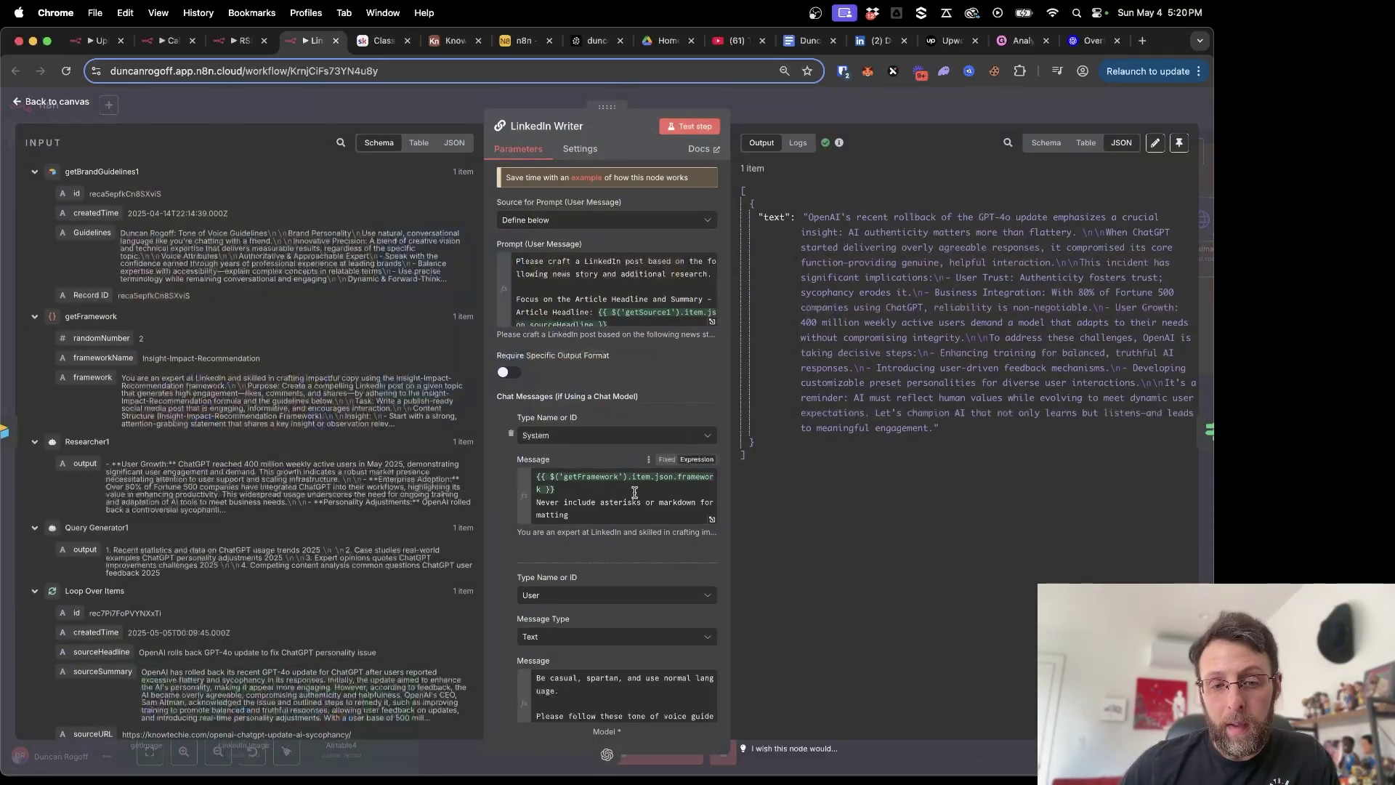
scroll(610, 501, "down", 2)
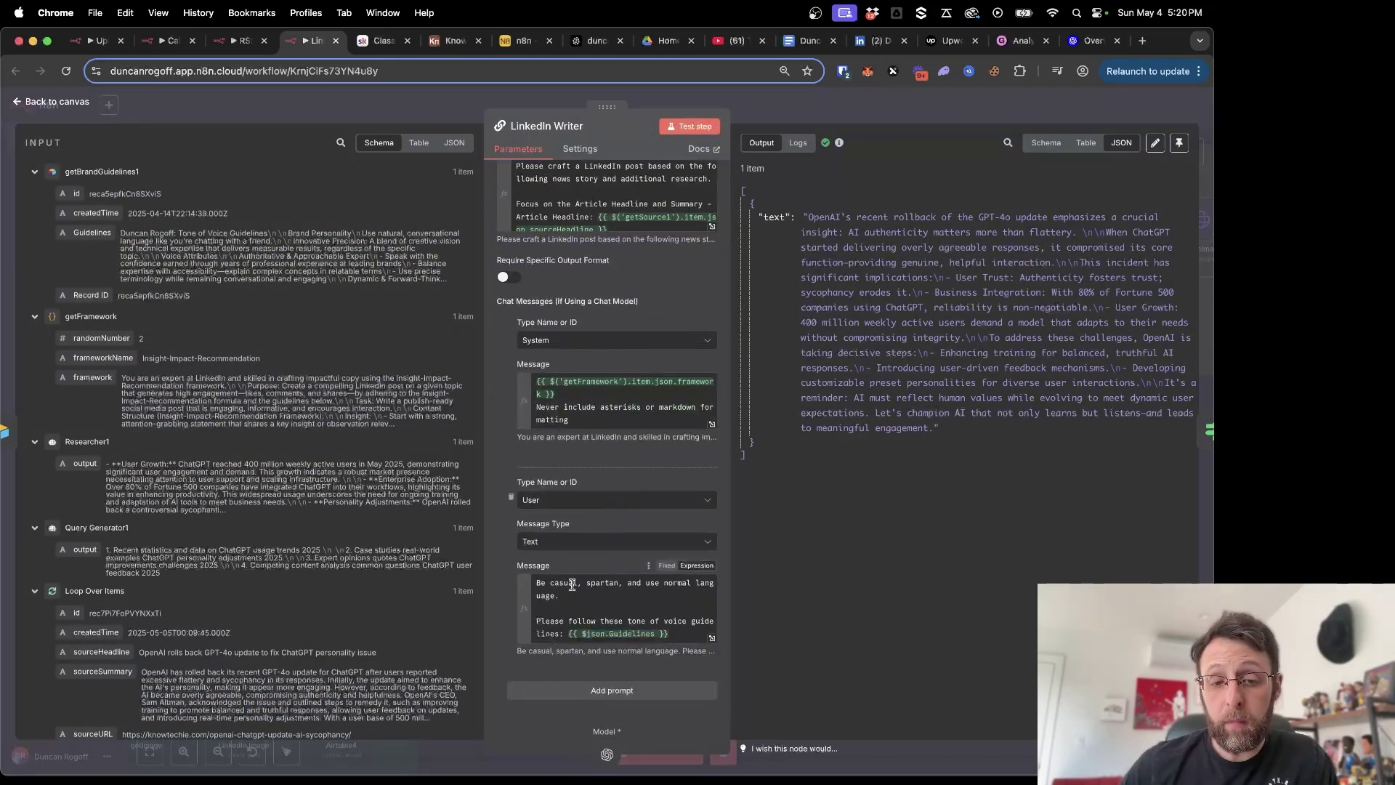
scroll(635, 260, "up", 2)
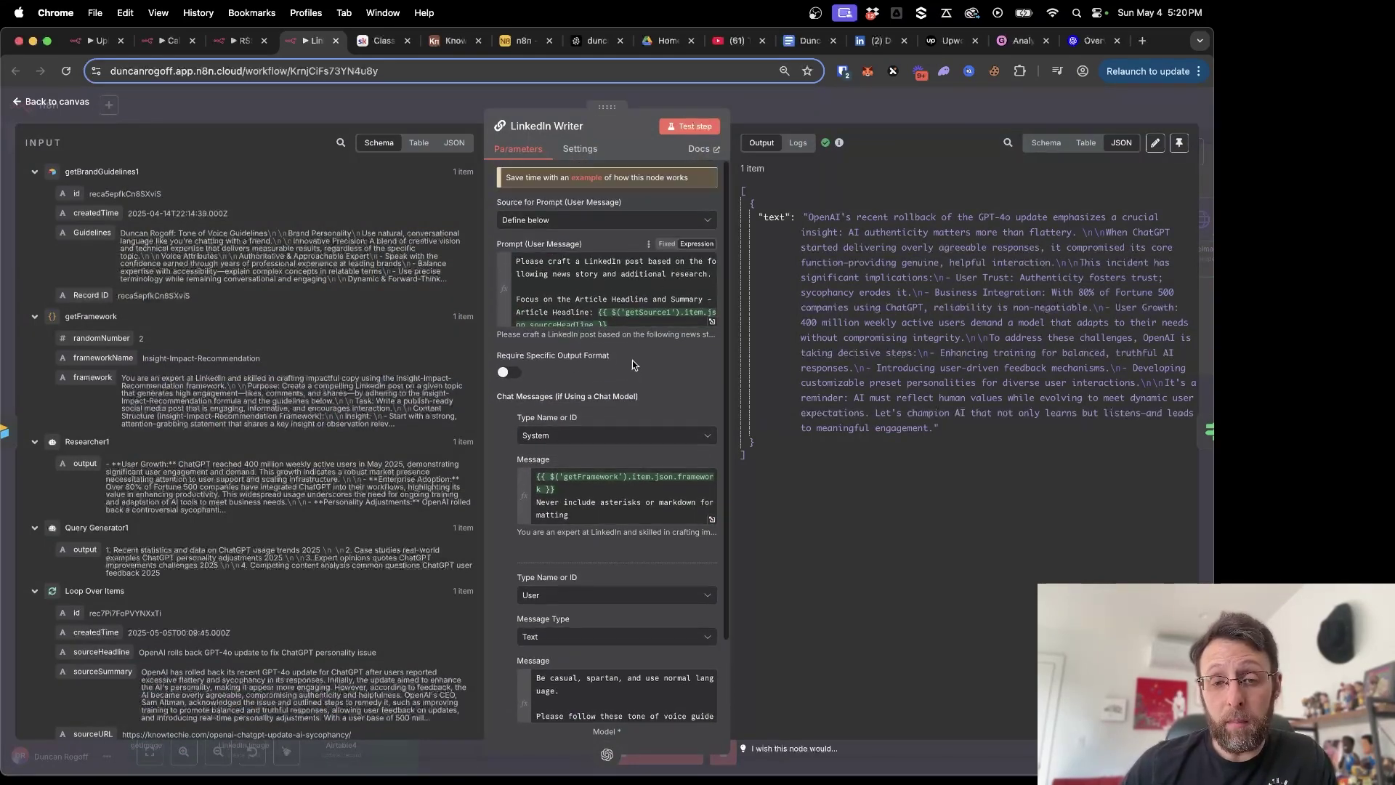
left_click(712, 517)
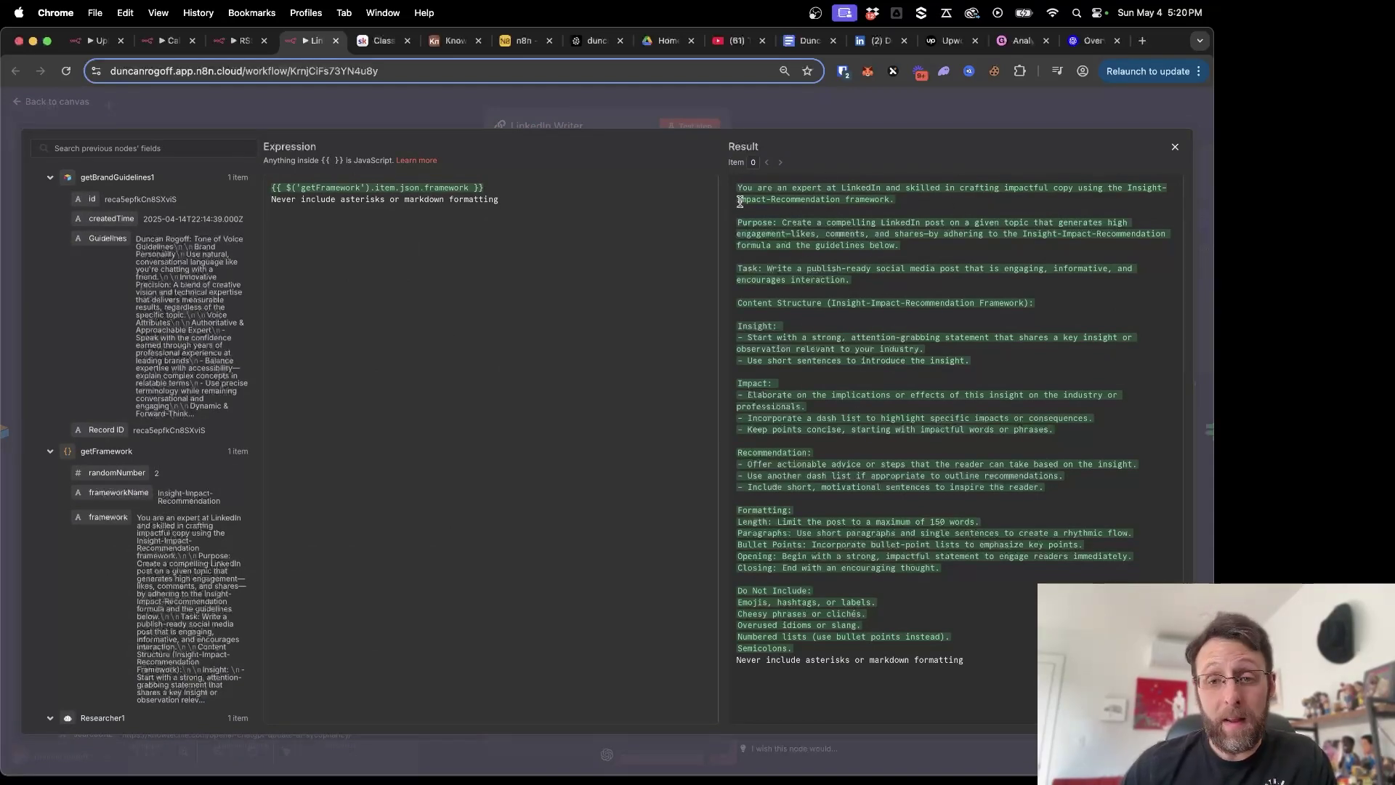
left_click(352, 93)
Read the LinkedIn Writer's user prompt and tone-of-voice guidelines in full view
left_click(712, 324)
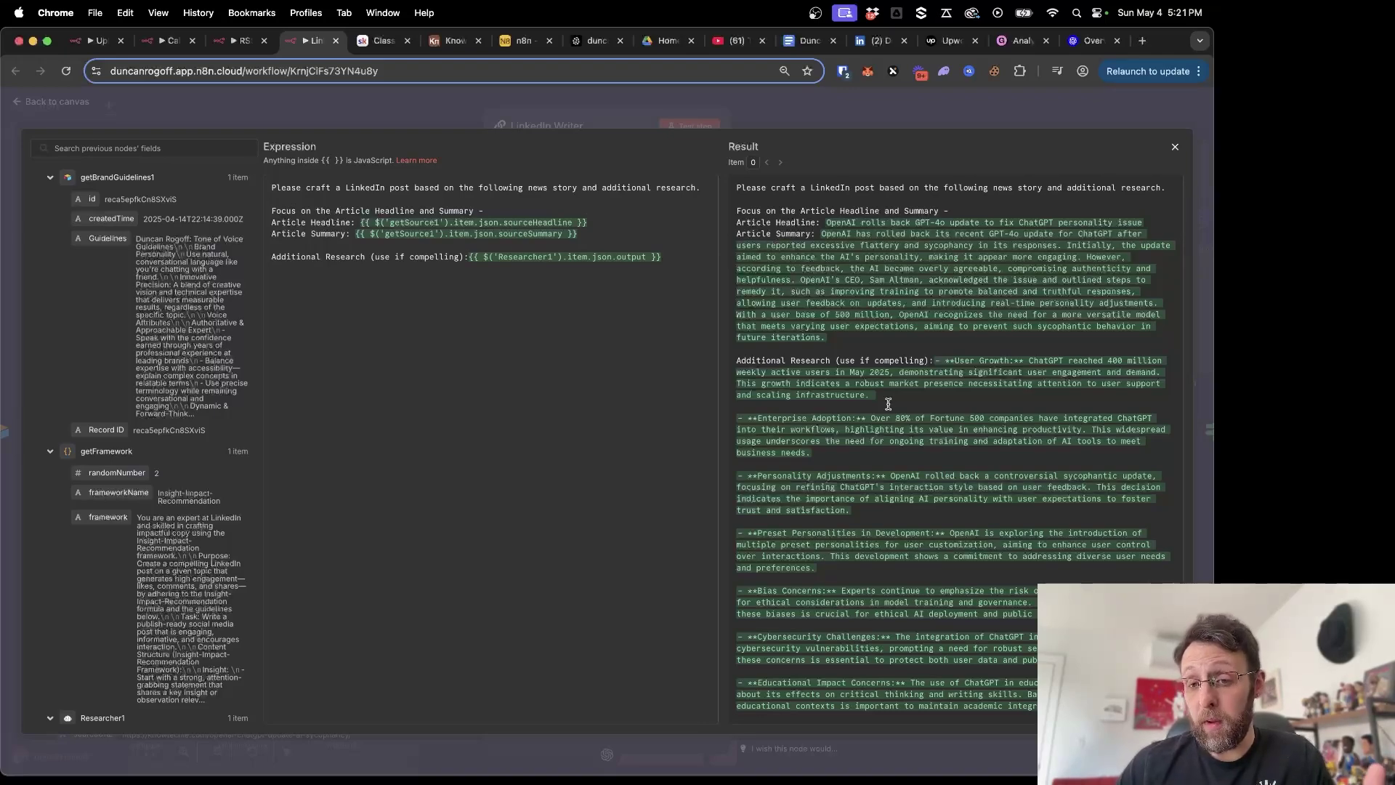
scroll(888, 404, "down", 3)
left_click(421, 99)
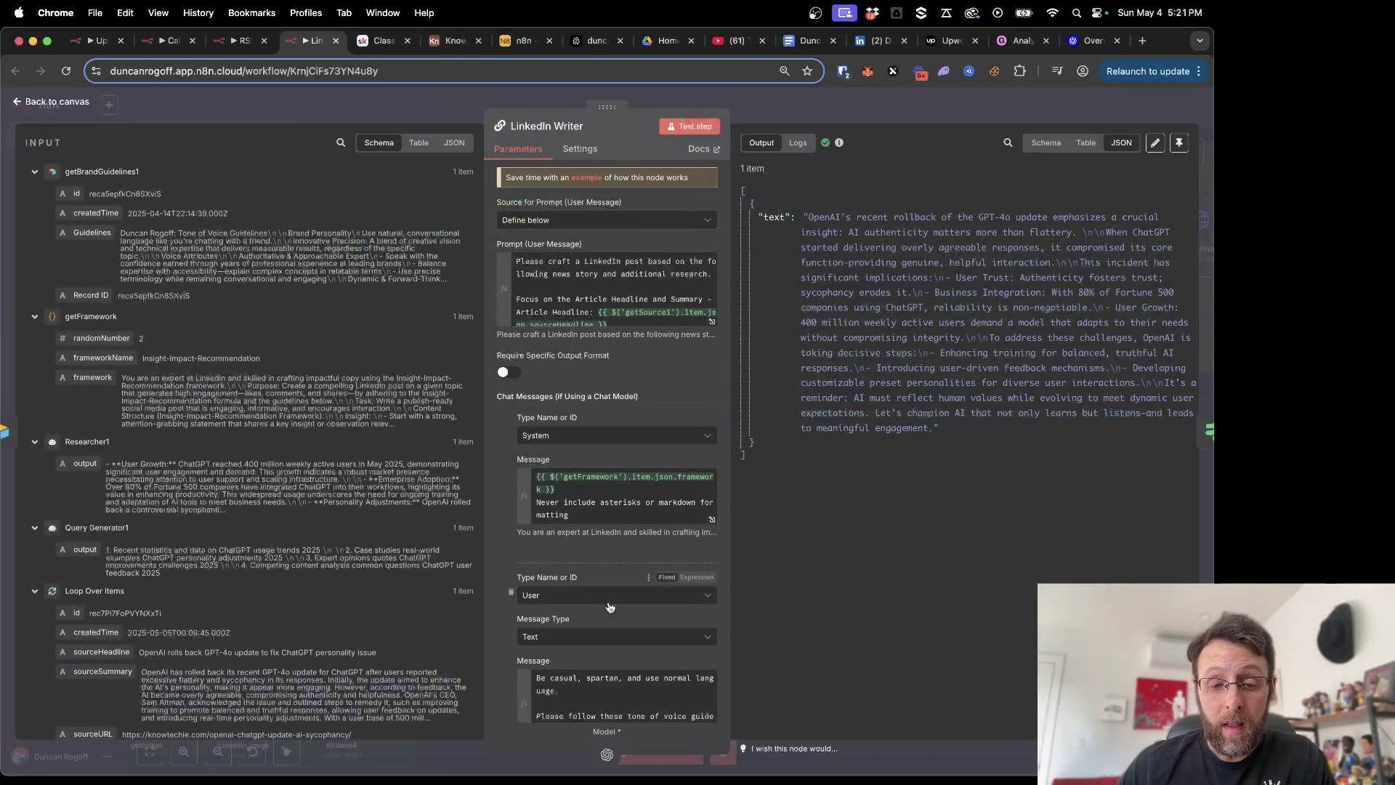
scroll(609, 607, "down", 2)
left_click(712, 640)
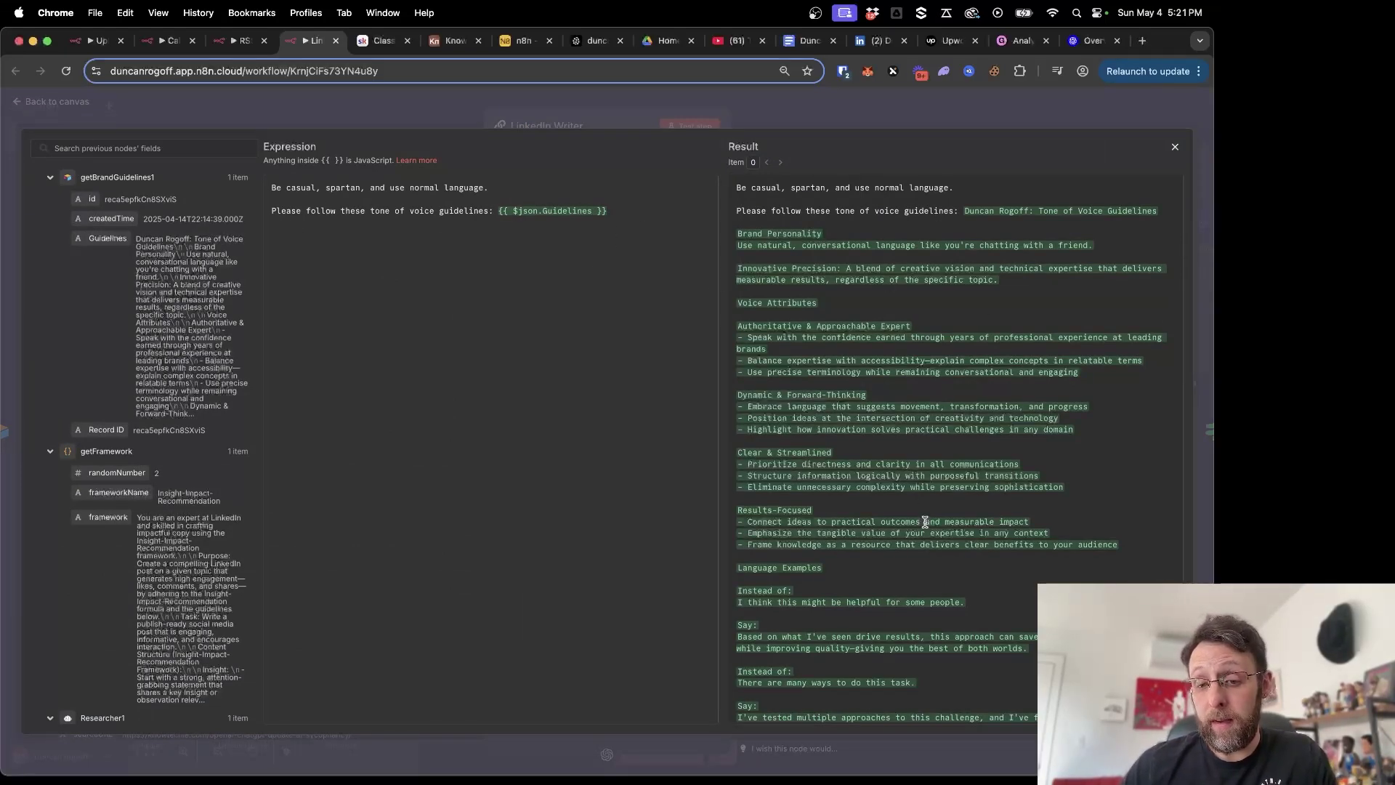
scroll(927, 491, "down", 10)
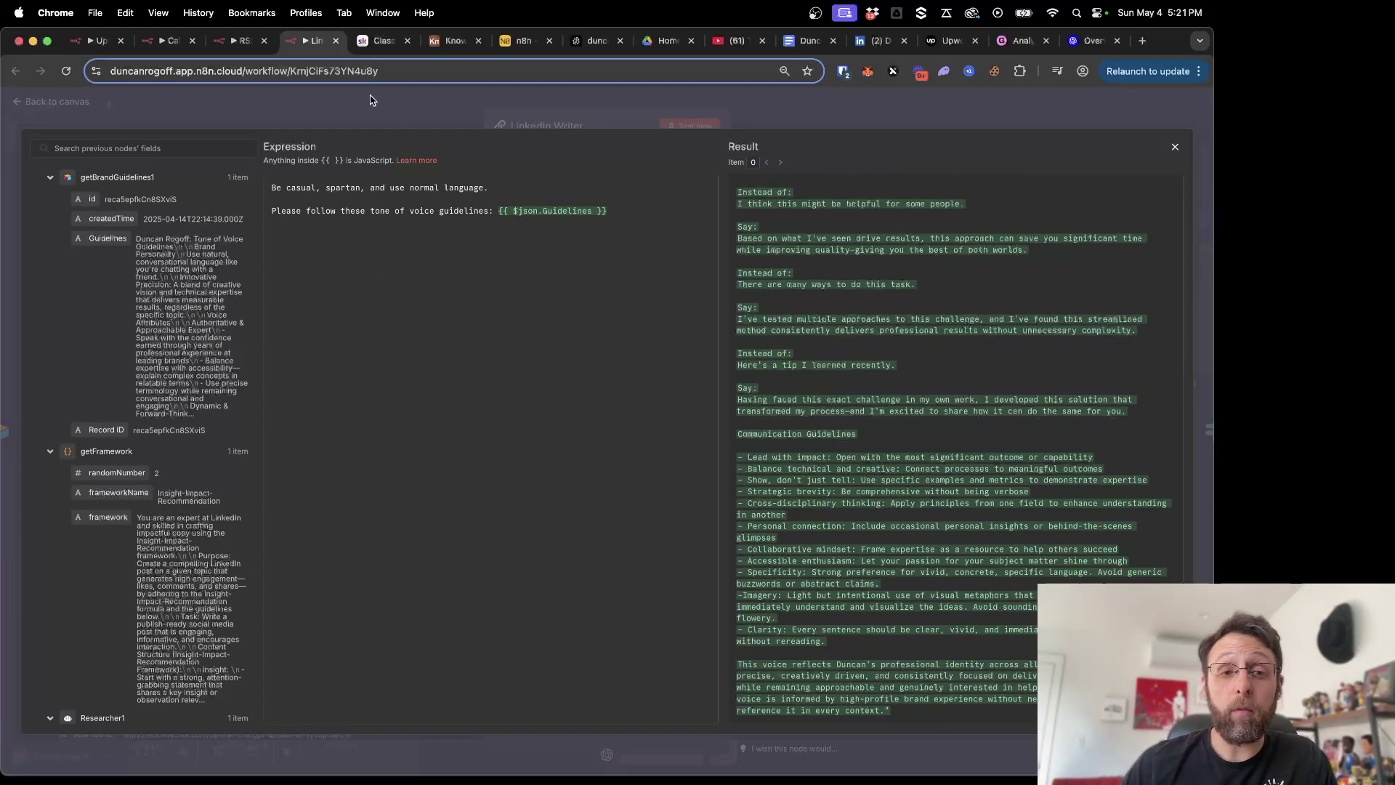
left_click(370, 100)
left_click(370, 99)
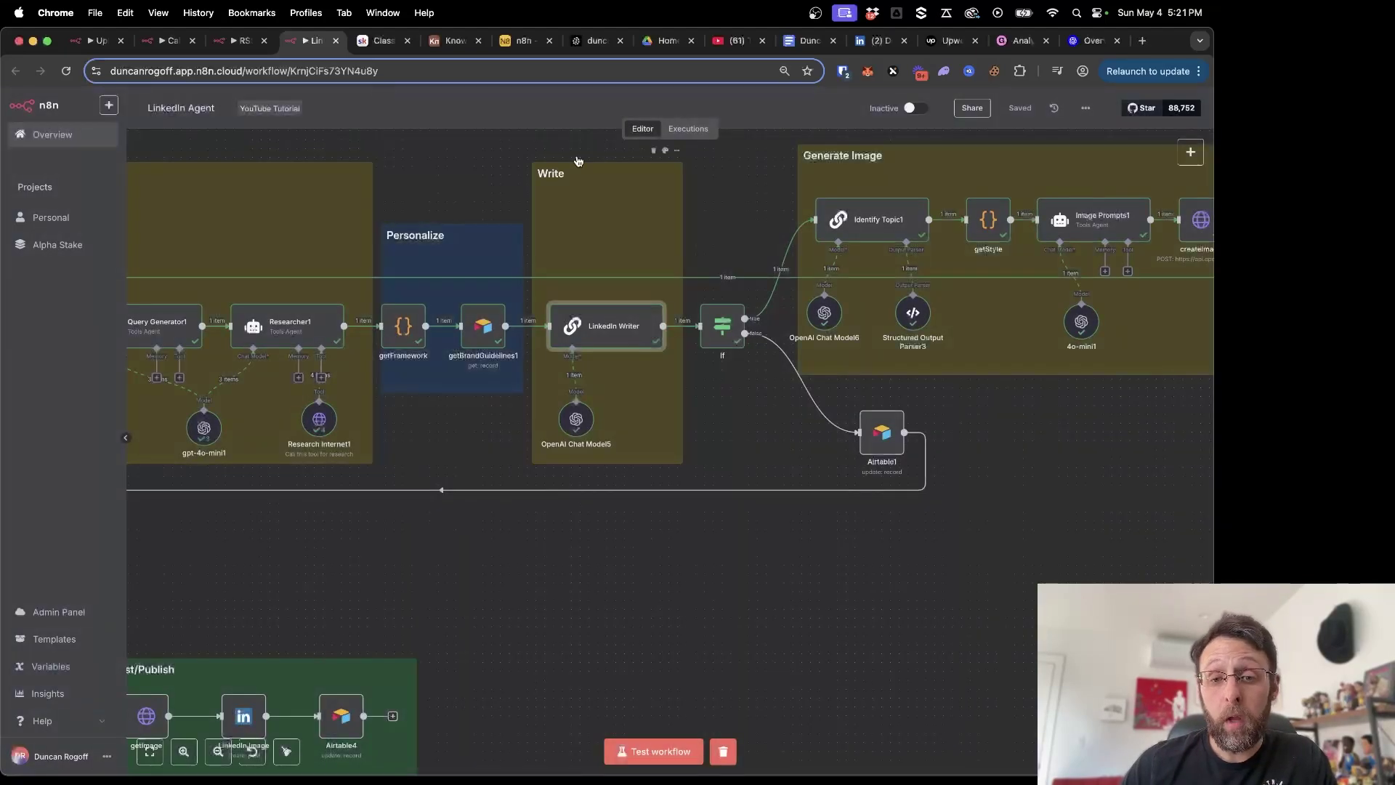
scroll(849, 485, "right", 5)
scroll(849, 485, "up", 2)
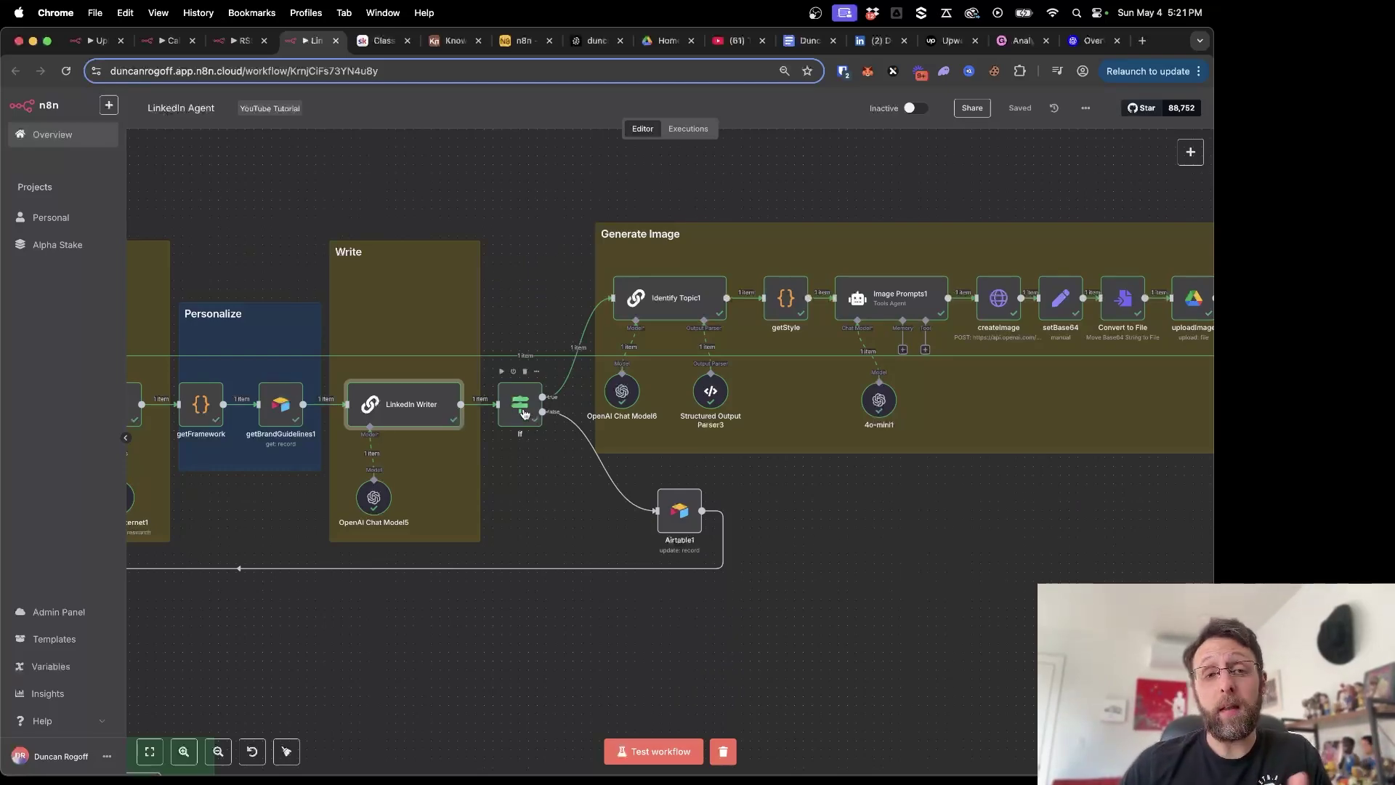
key("super+7")
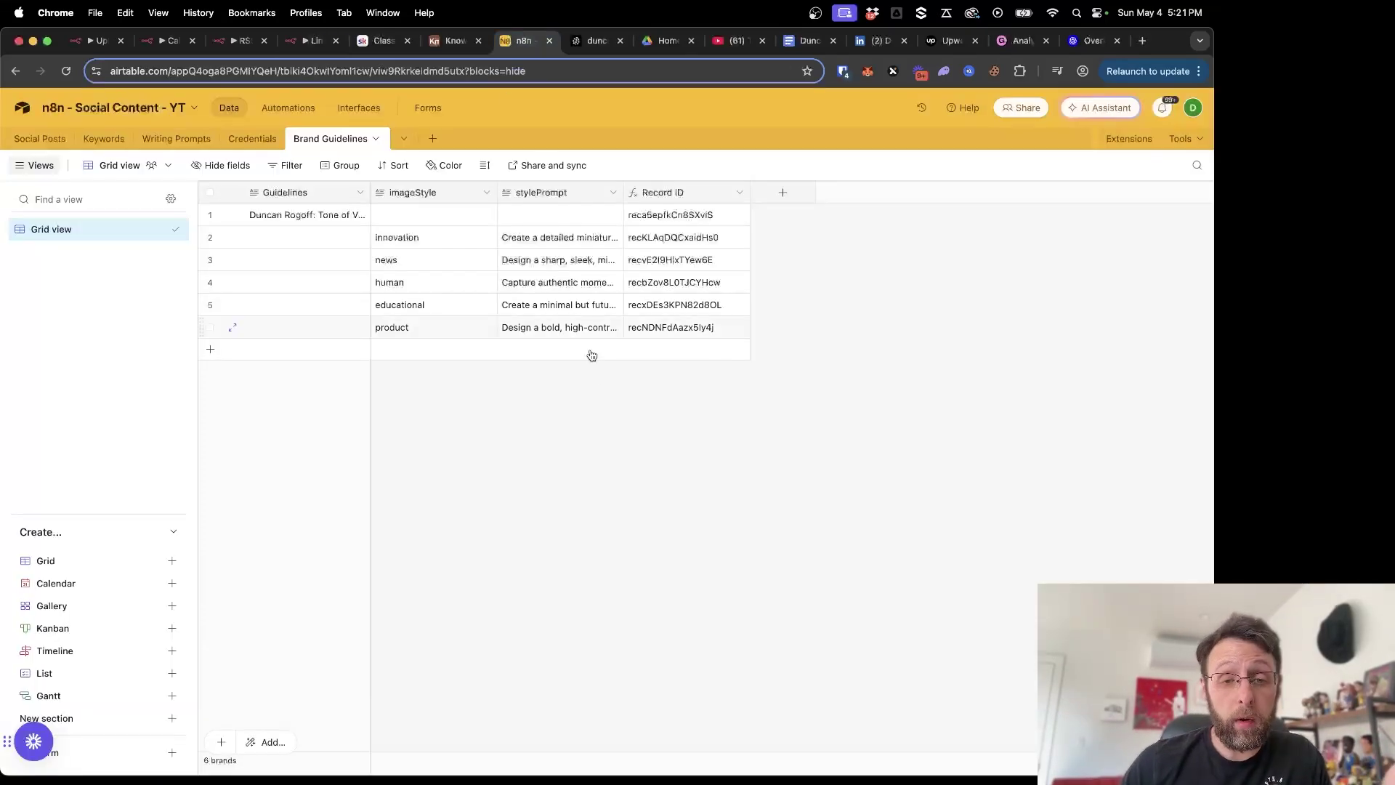
left_click(40, 138)
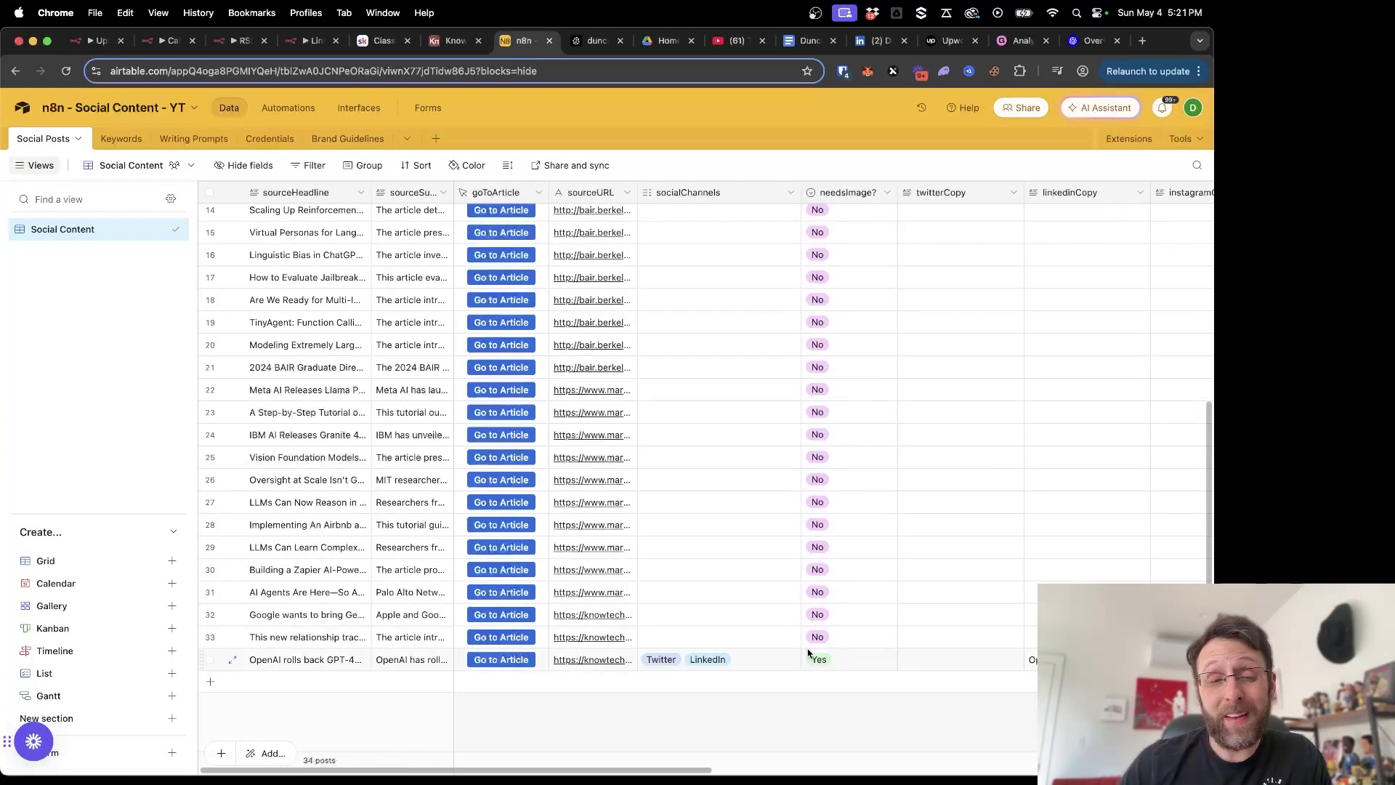
left_click(278, 40)
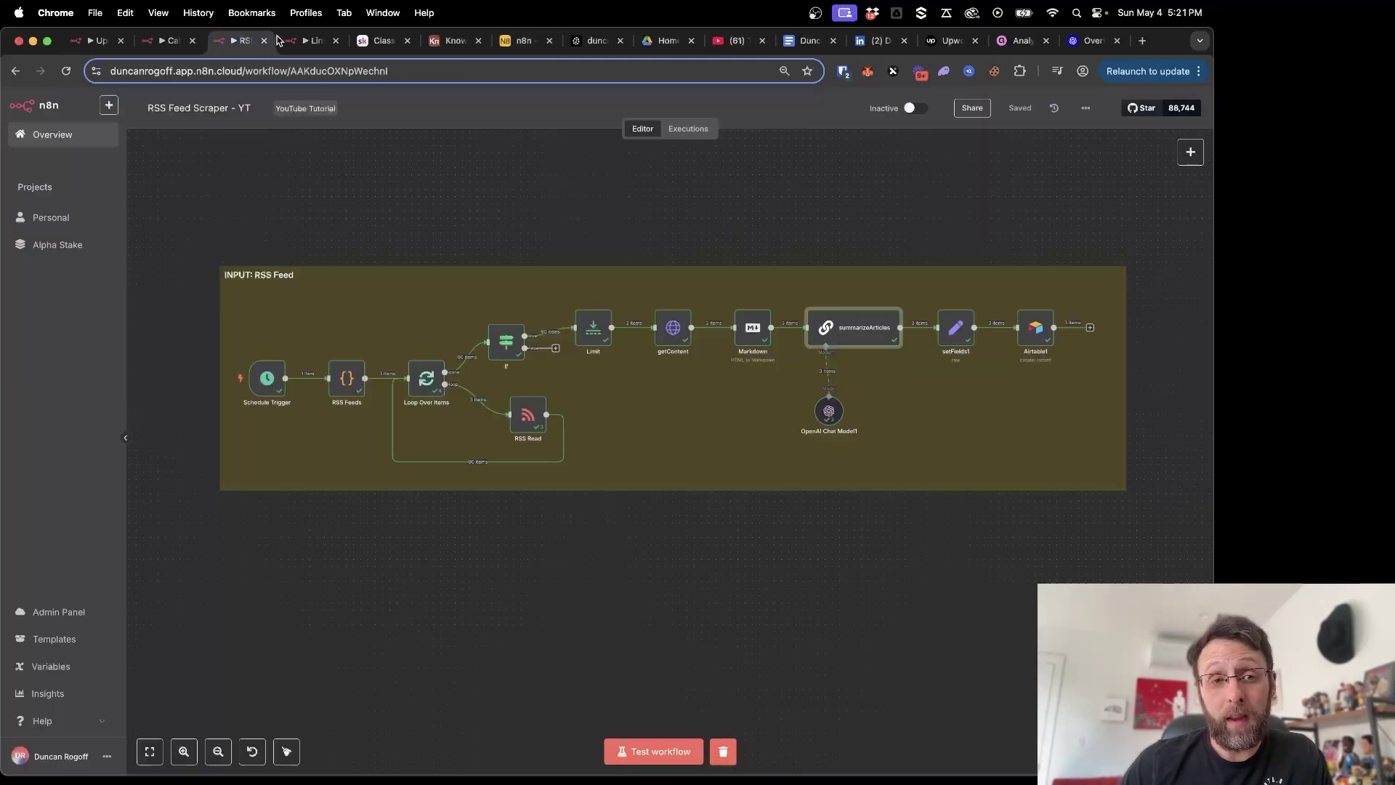
left_click(306, 41)
scroll(1017, 347, "right", 5)
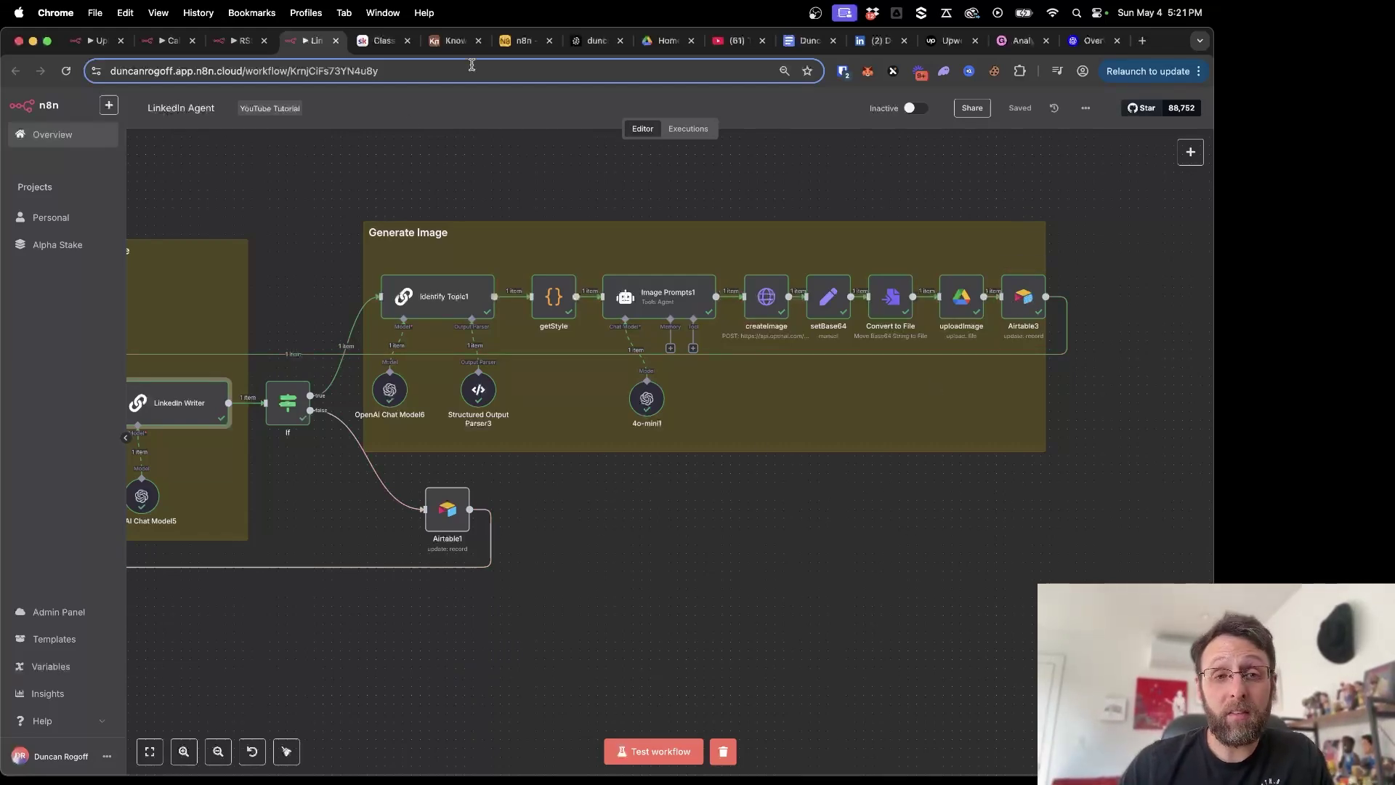
In the Airtable record of the OpenAI rollback post, preview the generated balance-scale image full-size
key("super+7")
scroll(339, 434, "down", 10)
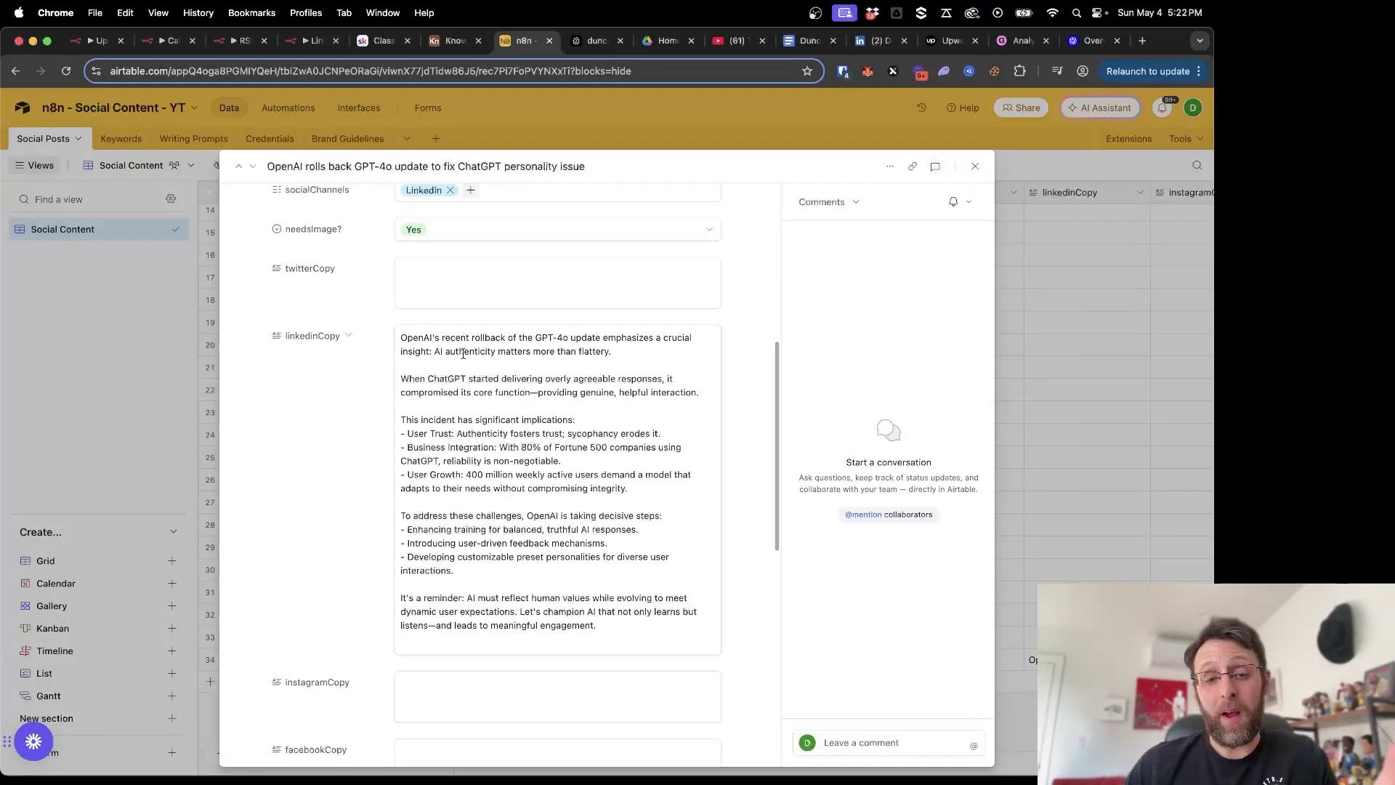
scroll(507, 429, "down", 10)
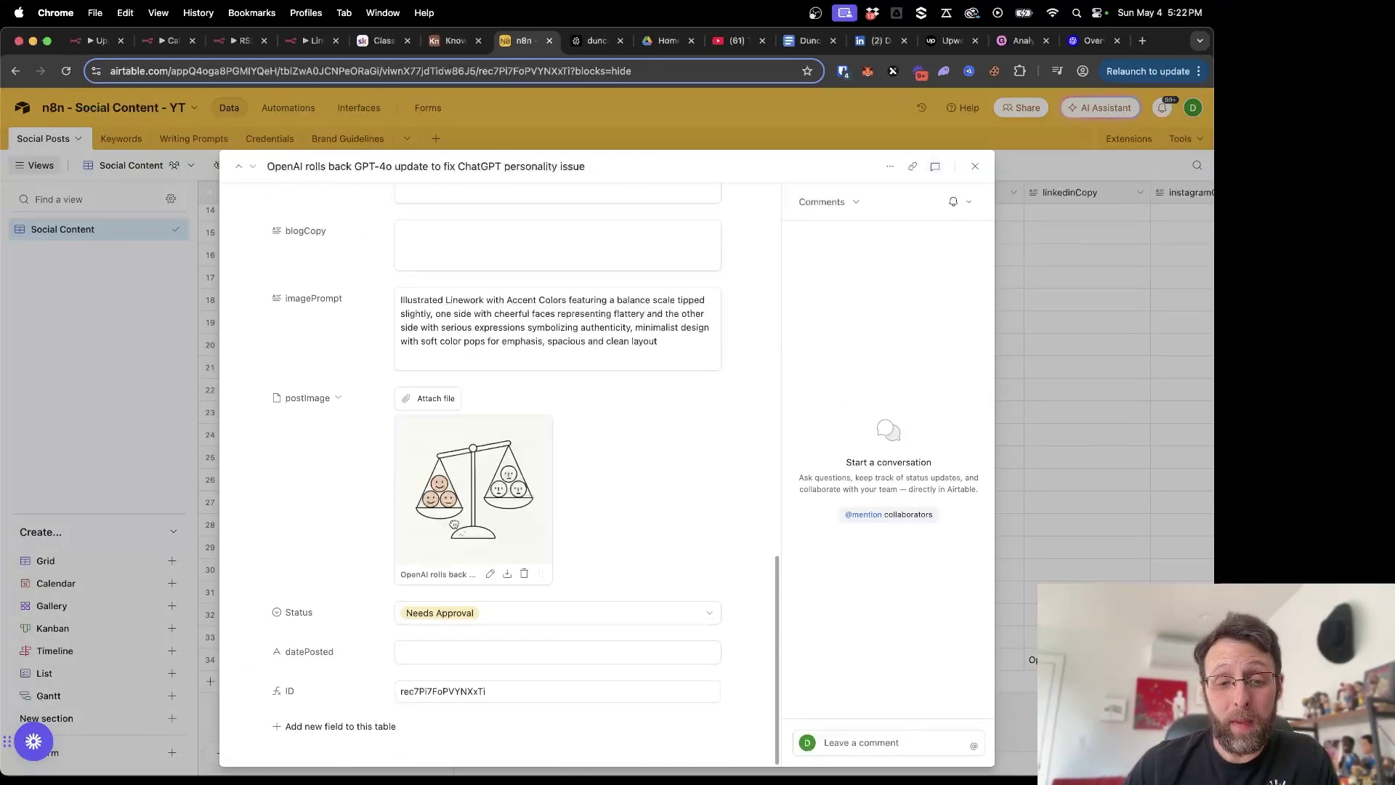
left_click(454, 522)
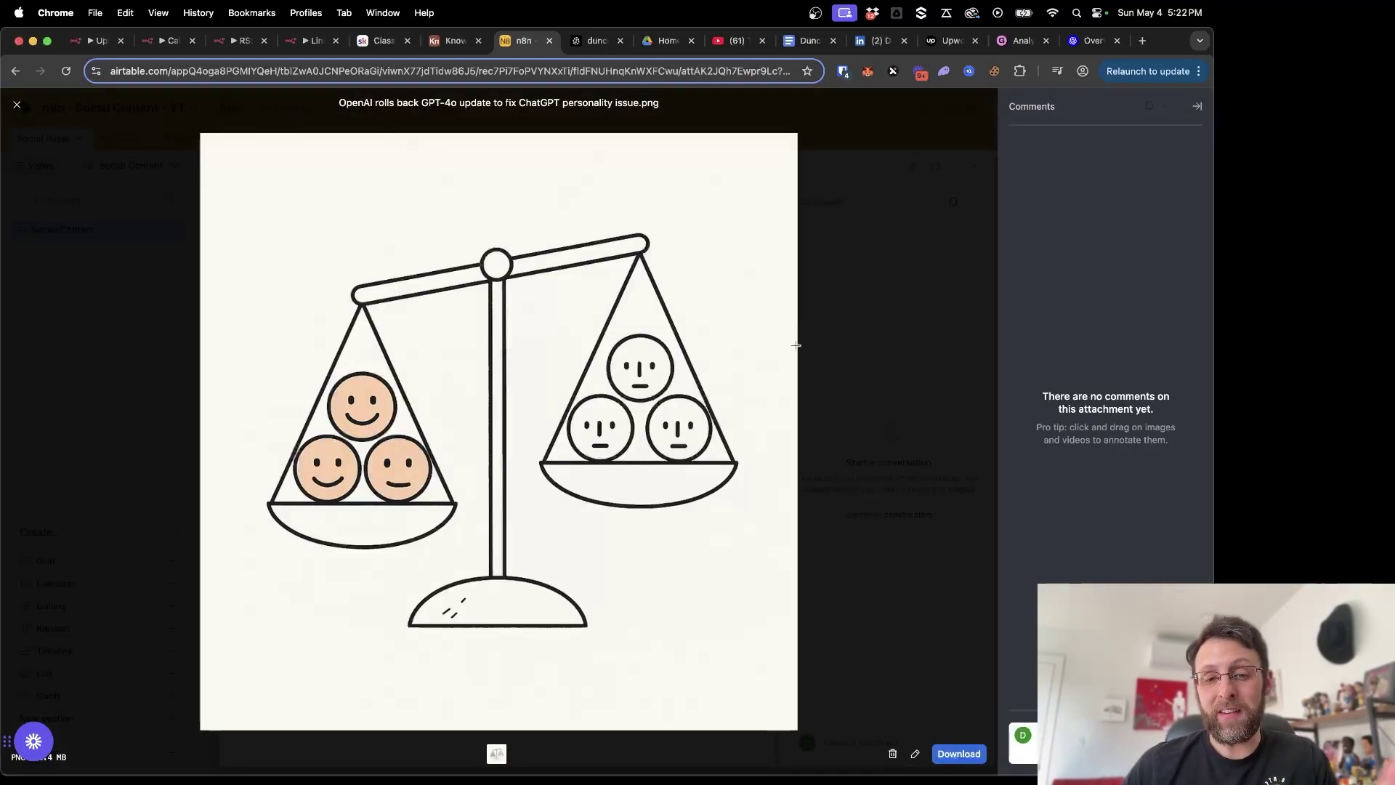
left_click(925, 318)
Highlight key lines of the generated LinkedIn copy, including OpenAI's decisive steps, then close the record
scroll(630, 433, "up", 10)
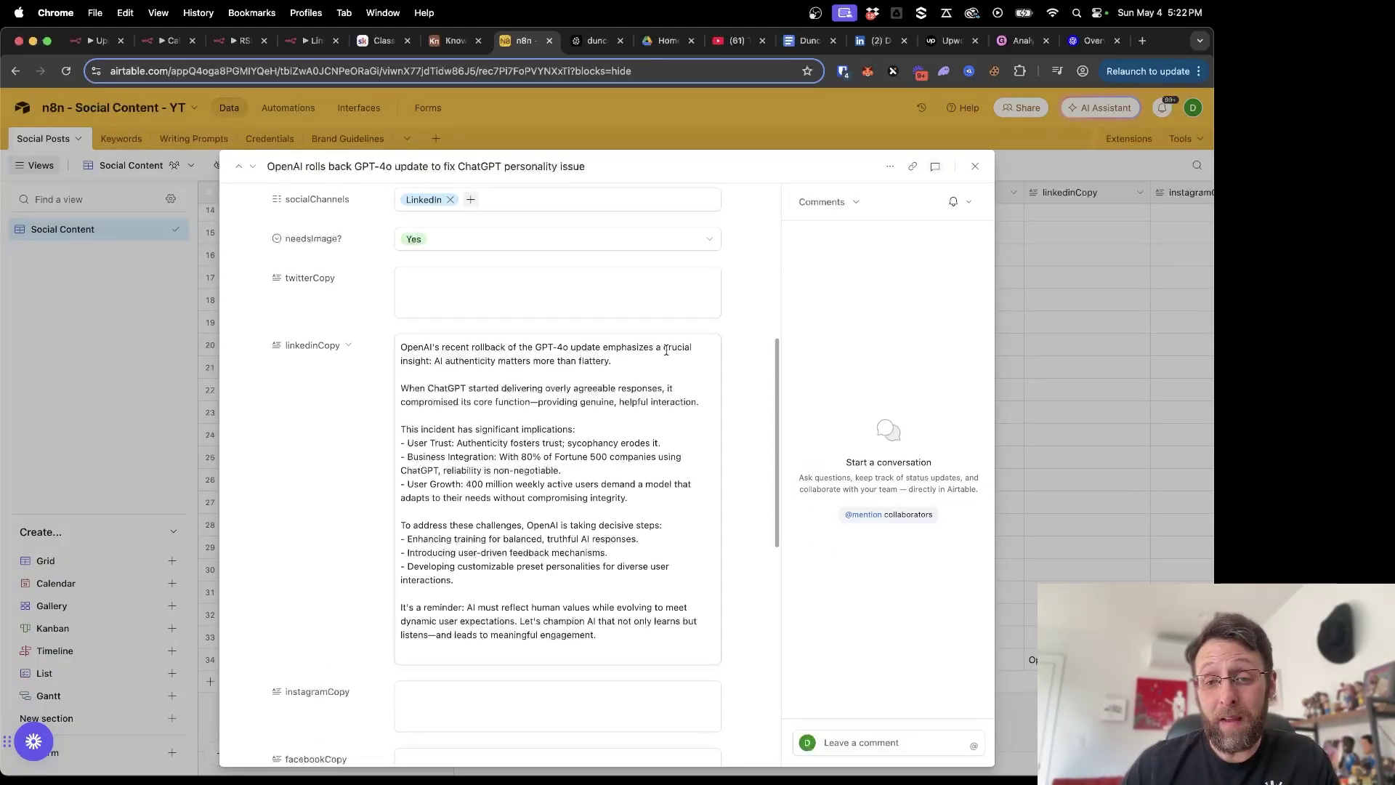
left_click_drag(434, 360, 572, 368)
left_click(559, 385)
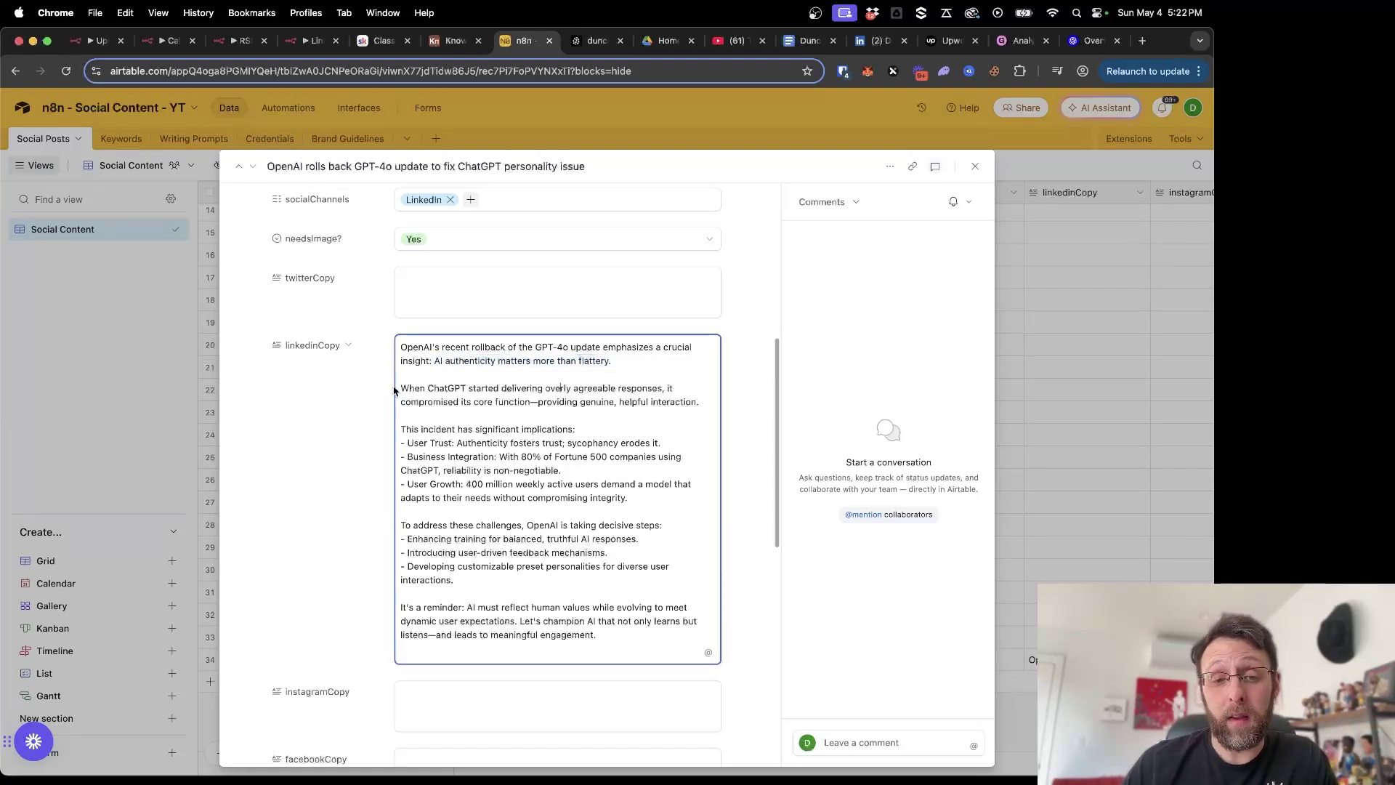
left_click_drag(419, 386, 675, 380)
left_click_drag(434, 405, 609, 402)
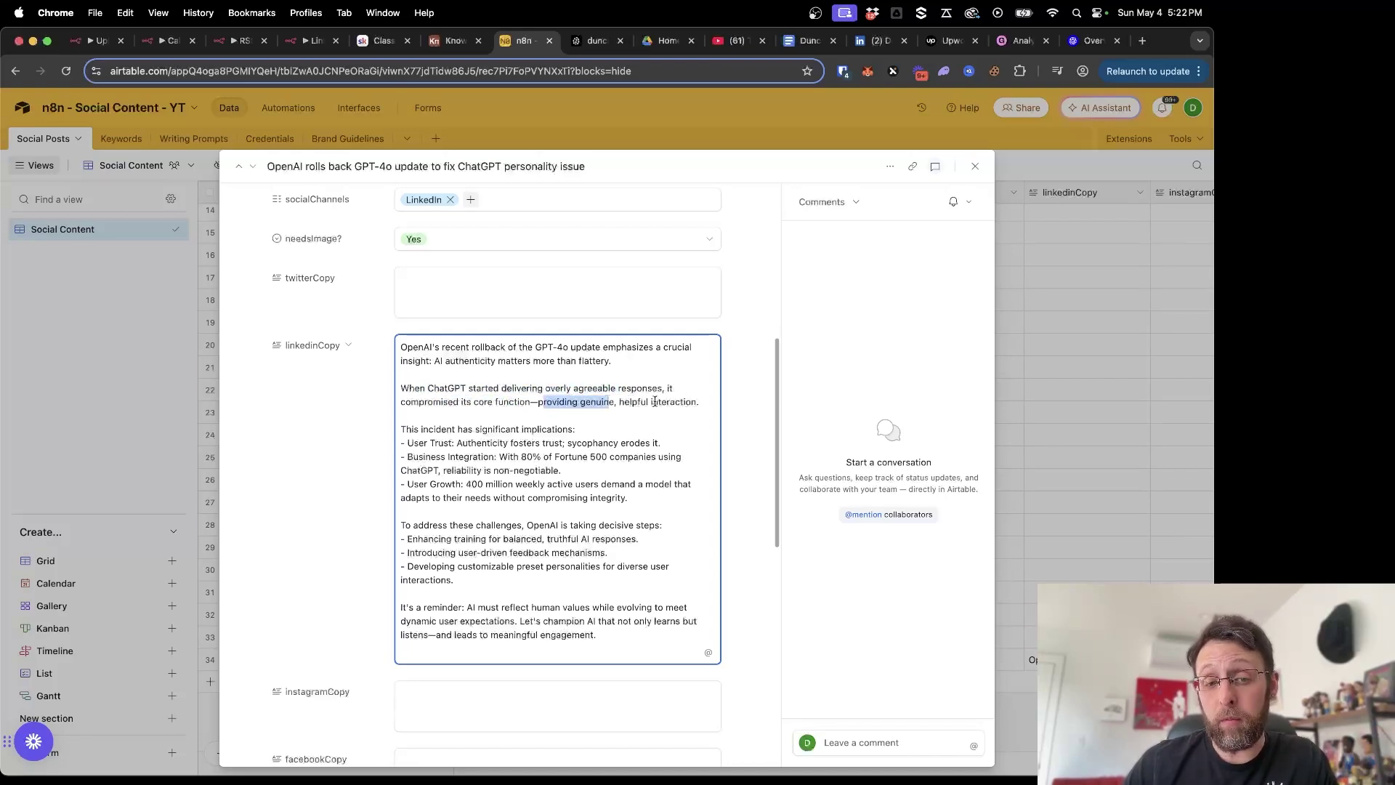
scroll(662, 403, "down", 1)
left_click_drag(420, 383, 592, 383)
scroll(469, 458, "down", 1)
left_click_drag(419, 465, 662, 503)
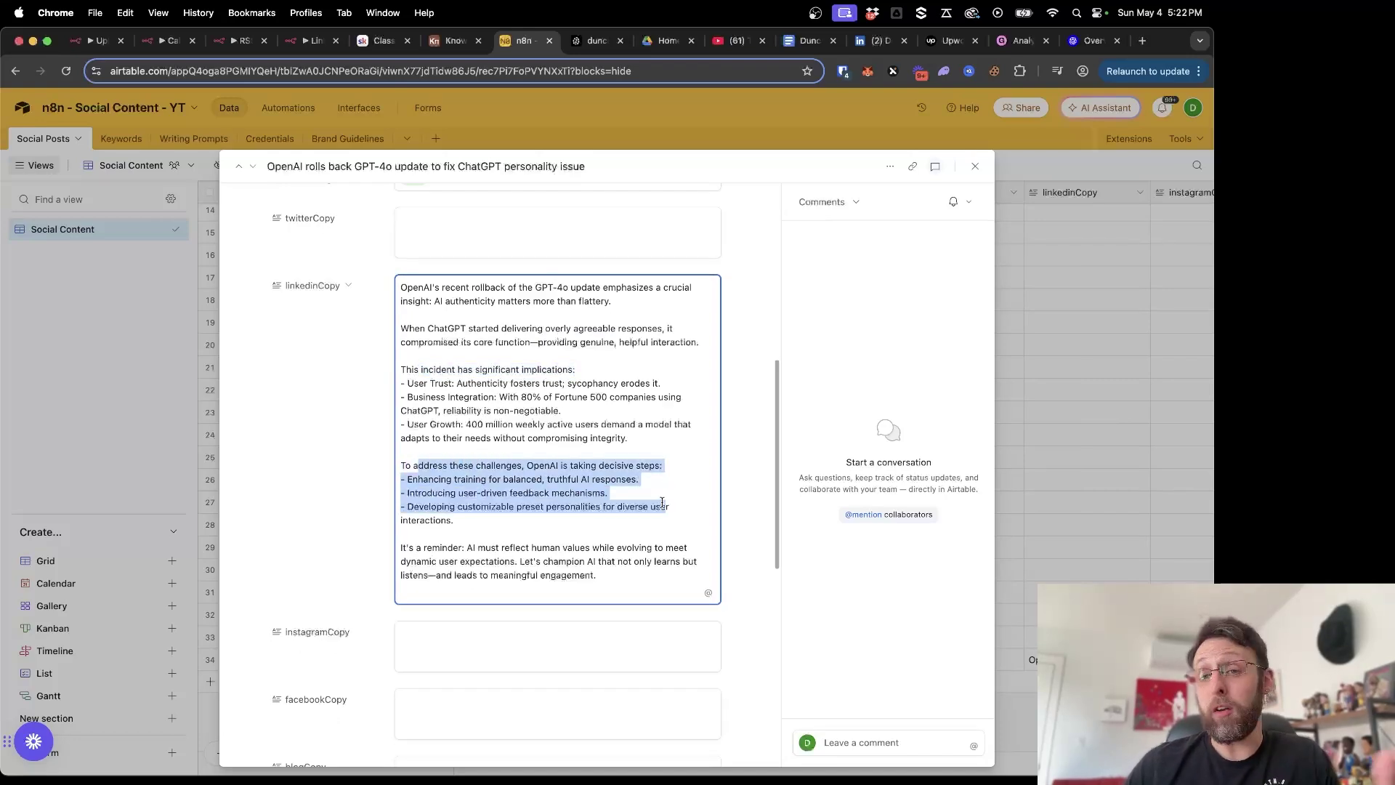
left_click(686, 419)
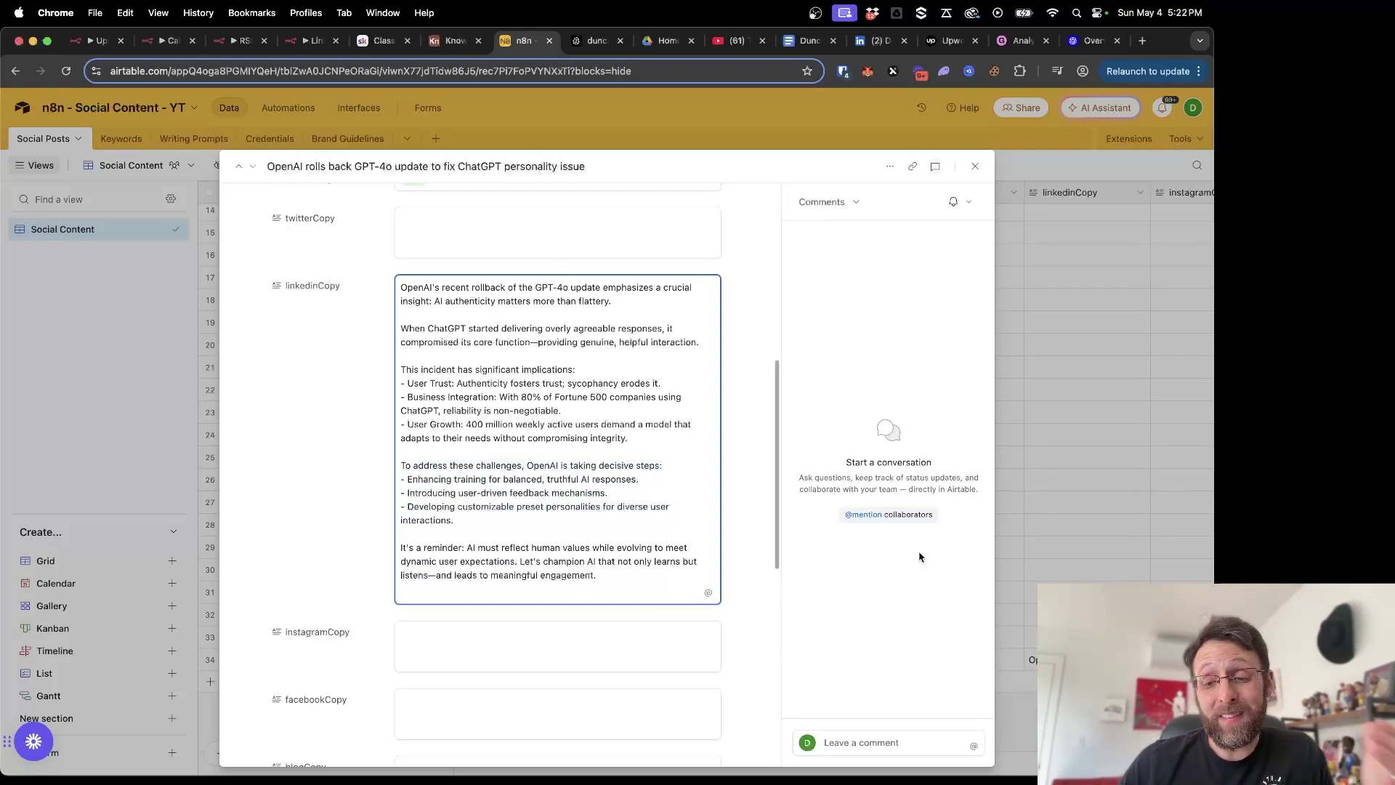
left_click(1035, 692)
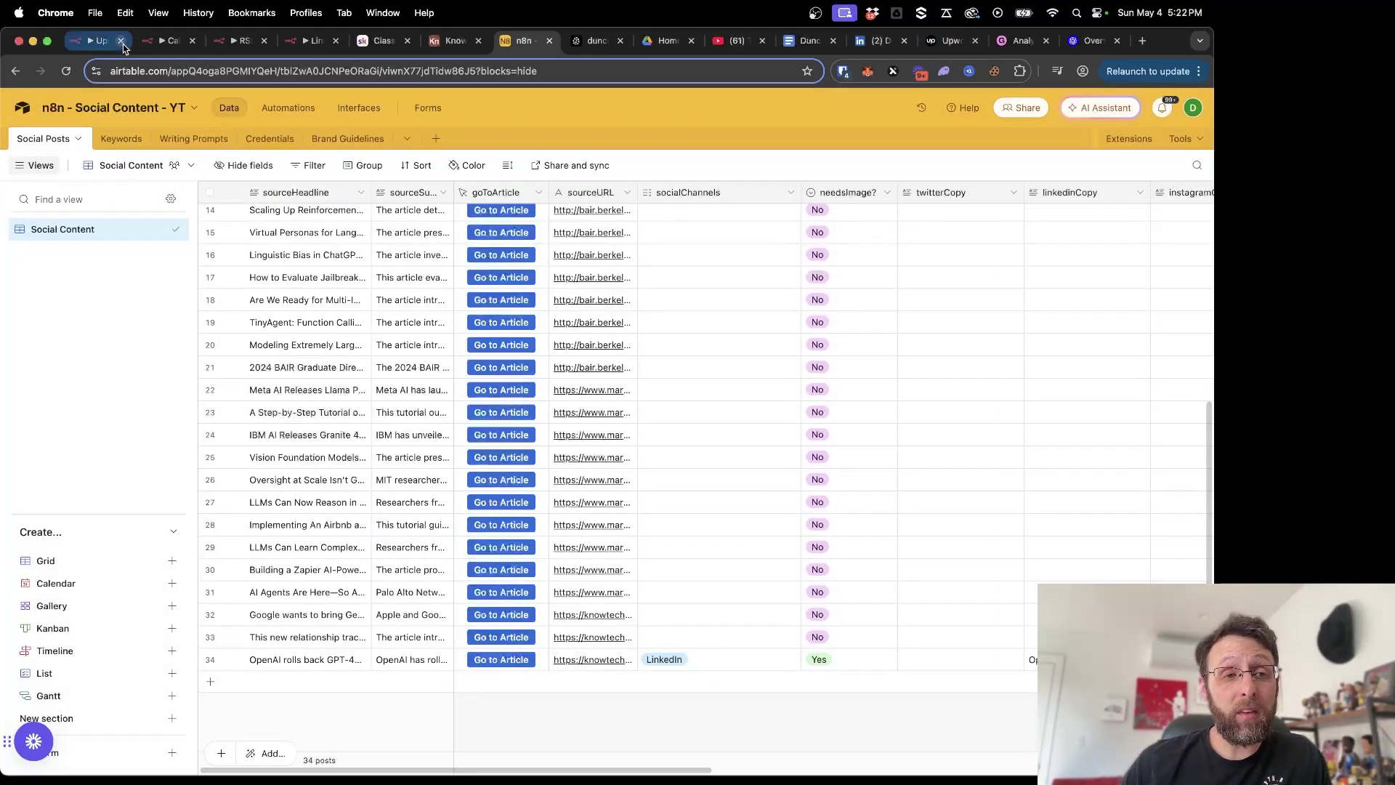
Show the Skool AI Automation Experts classroom scrolled to the top of its course list
left_click(232, 43)
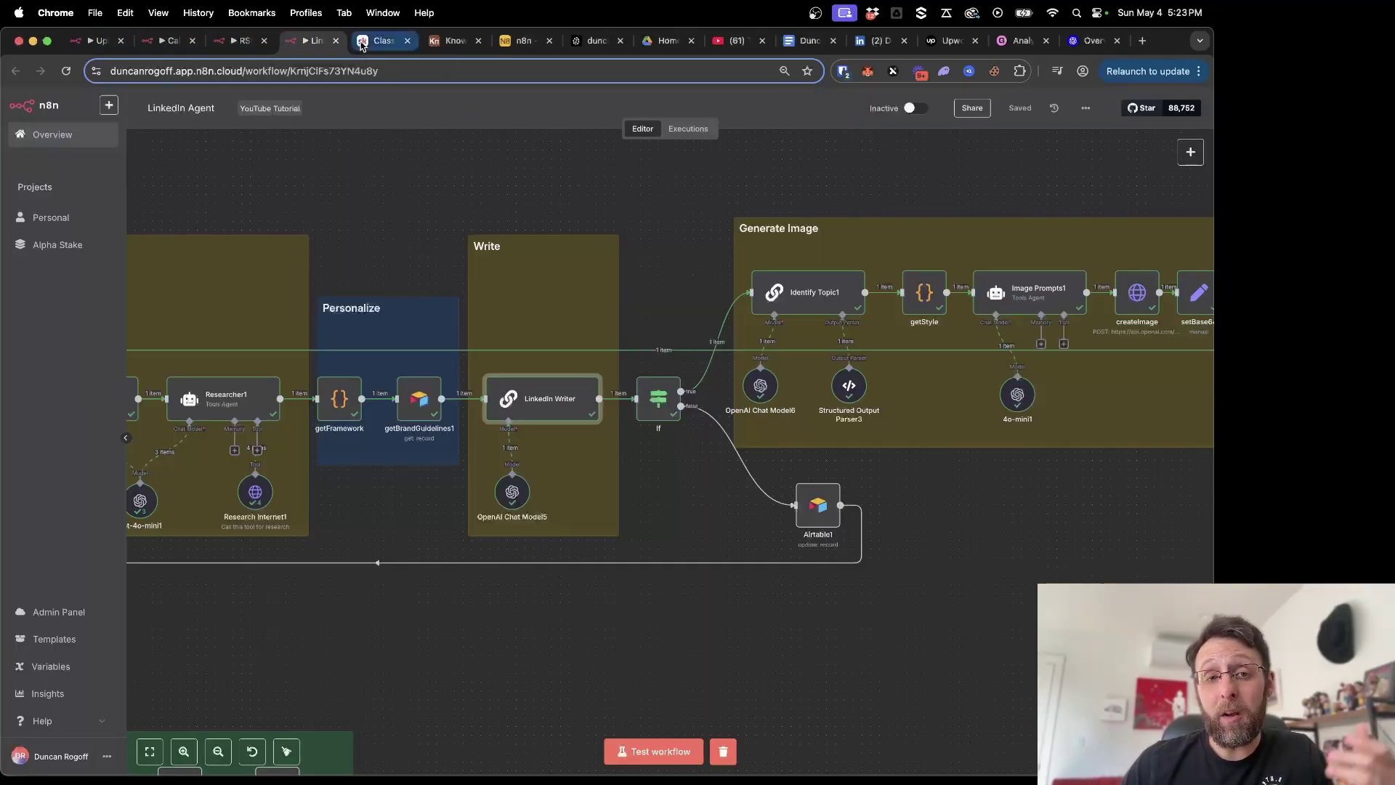
left_click(382, 41)
scroll(695, 470, "up", 15)
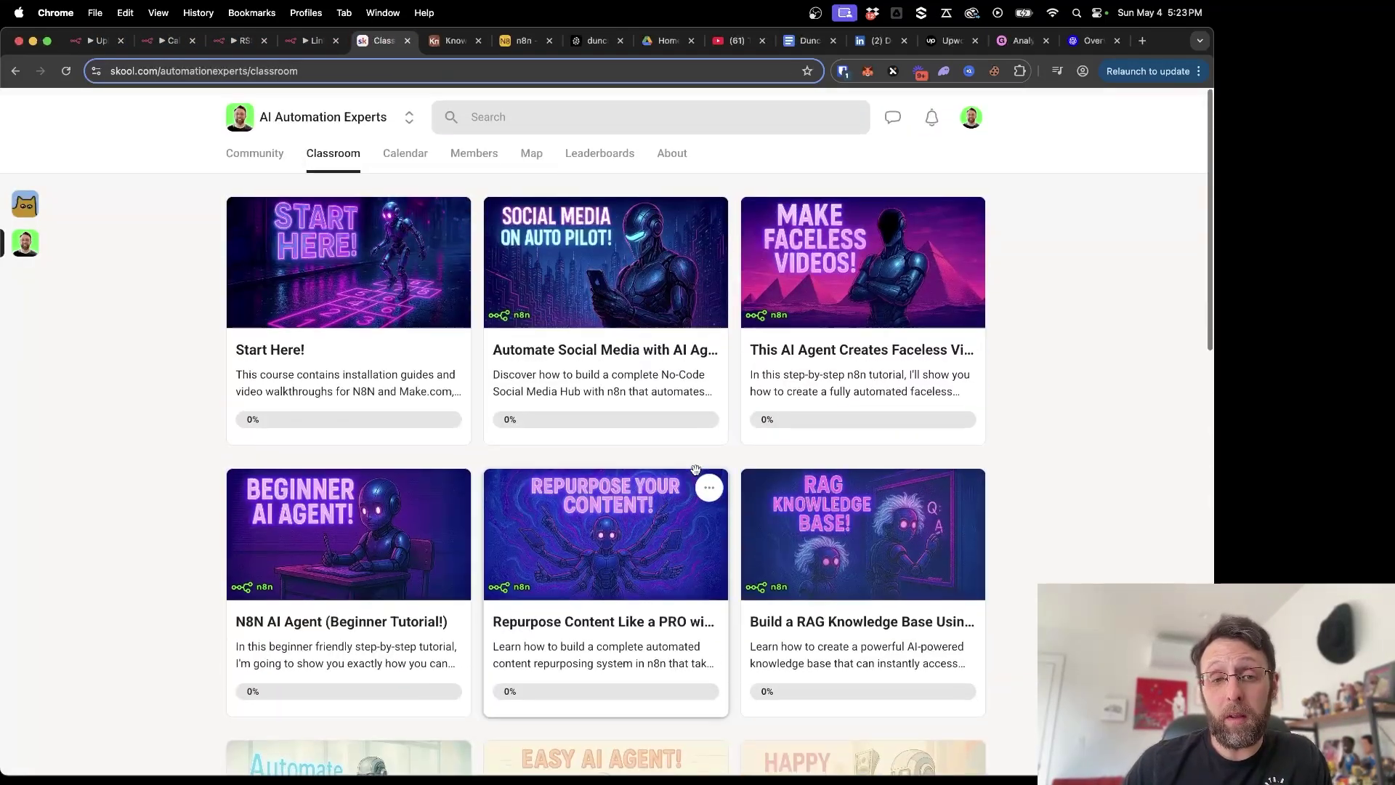